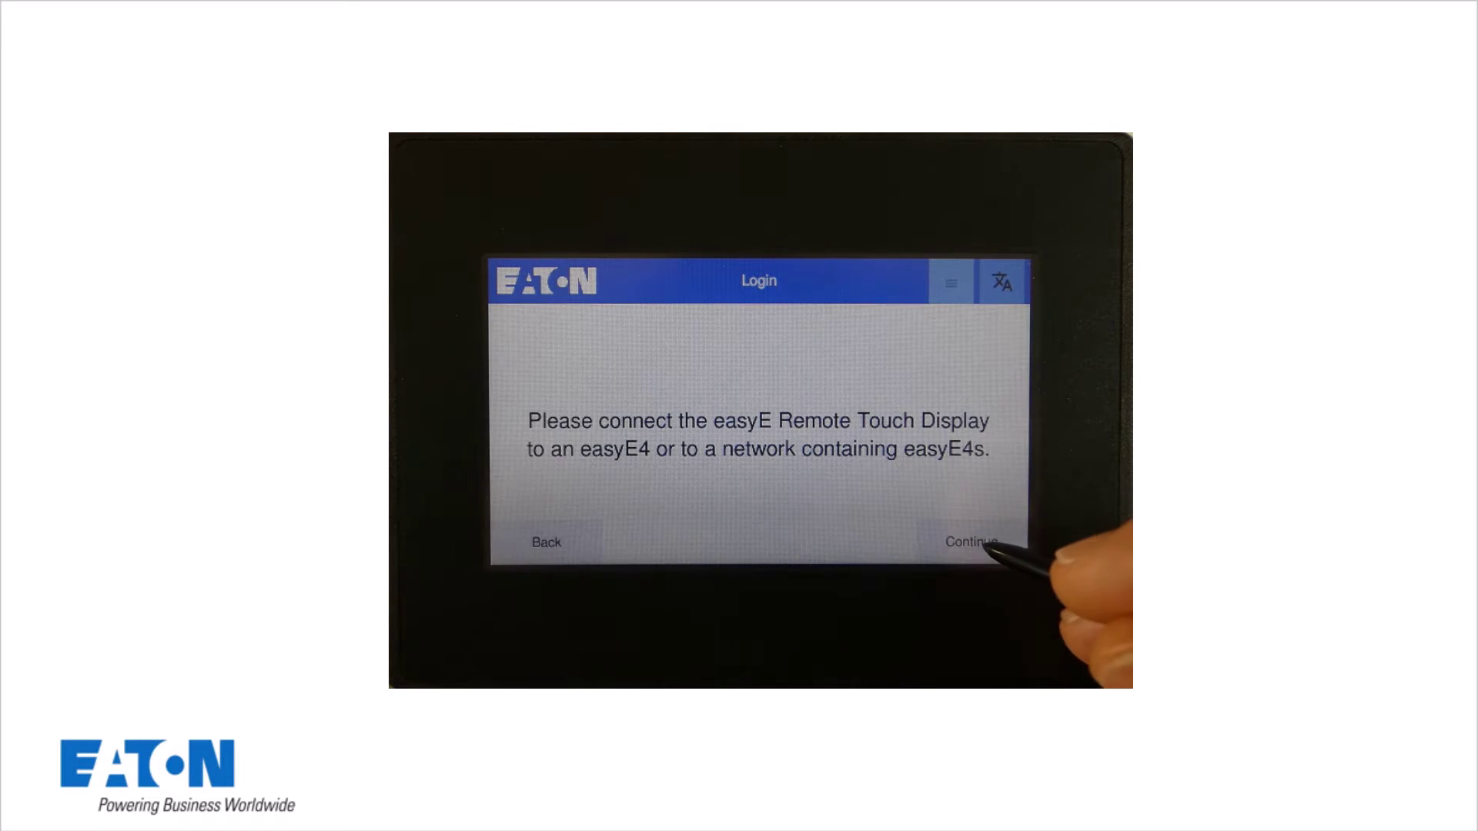
- Enable USB support in the RTD setup wizard and accept importing from external storage
left_click(978, 543)
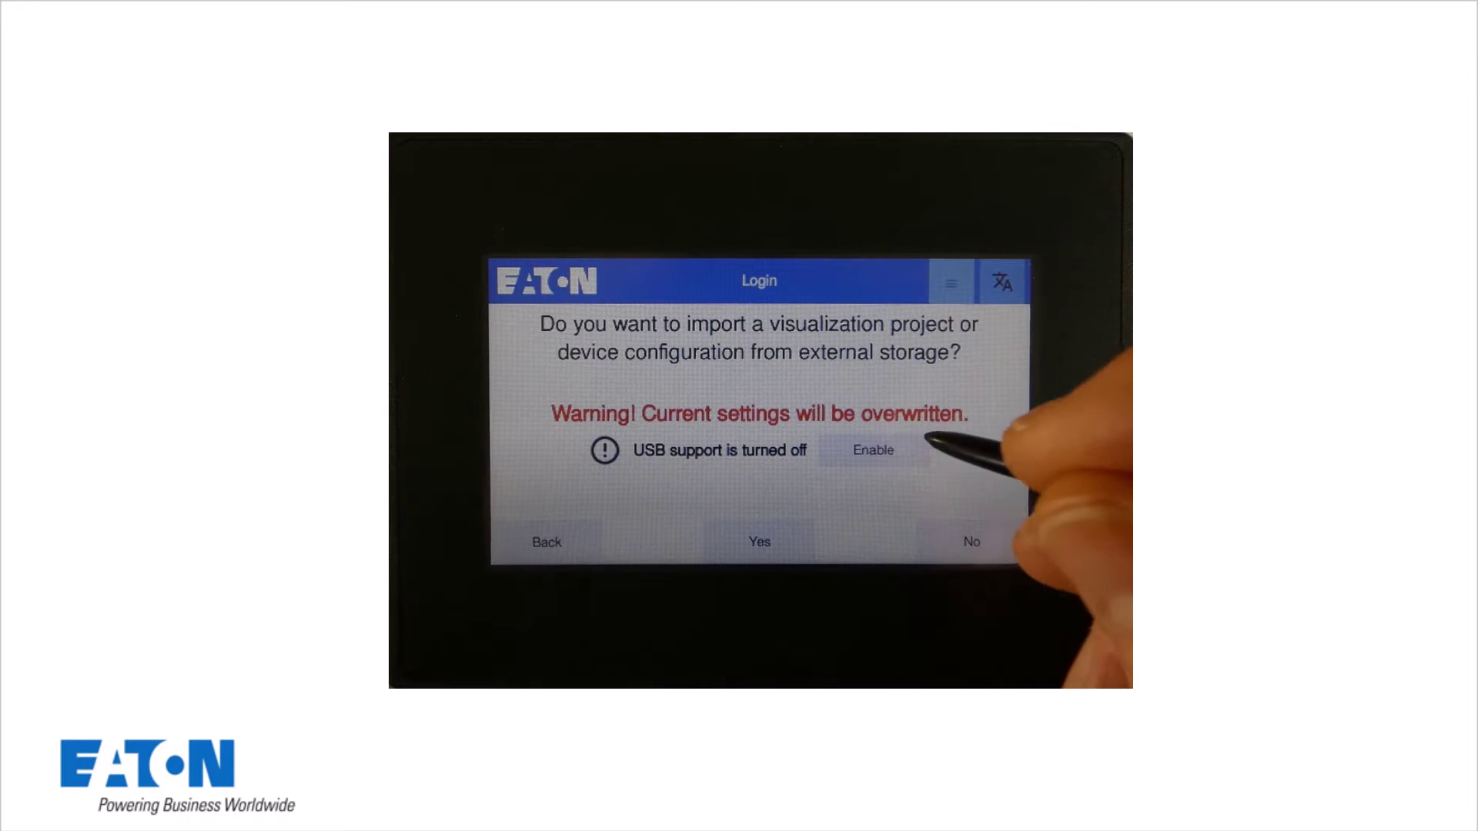
left_click(877, 451)
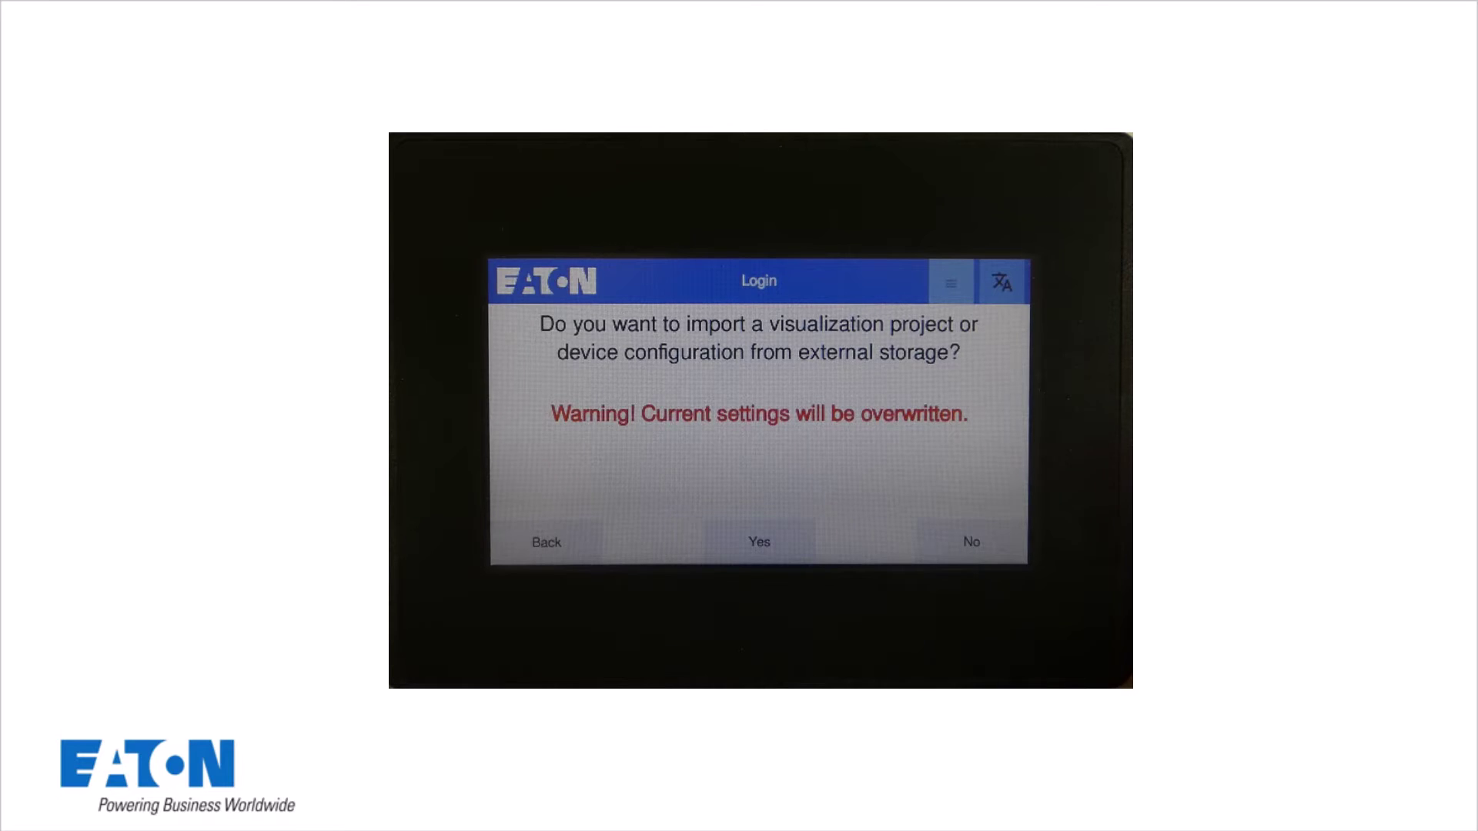
left_click(762, 544)
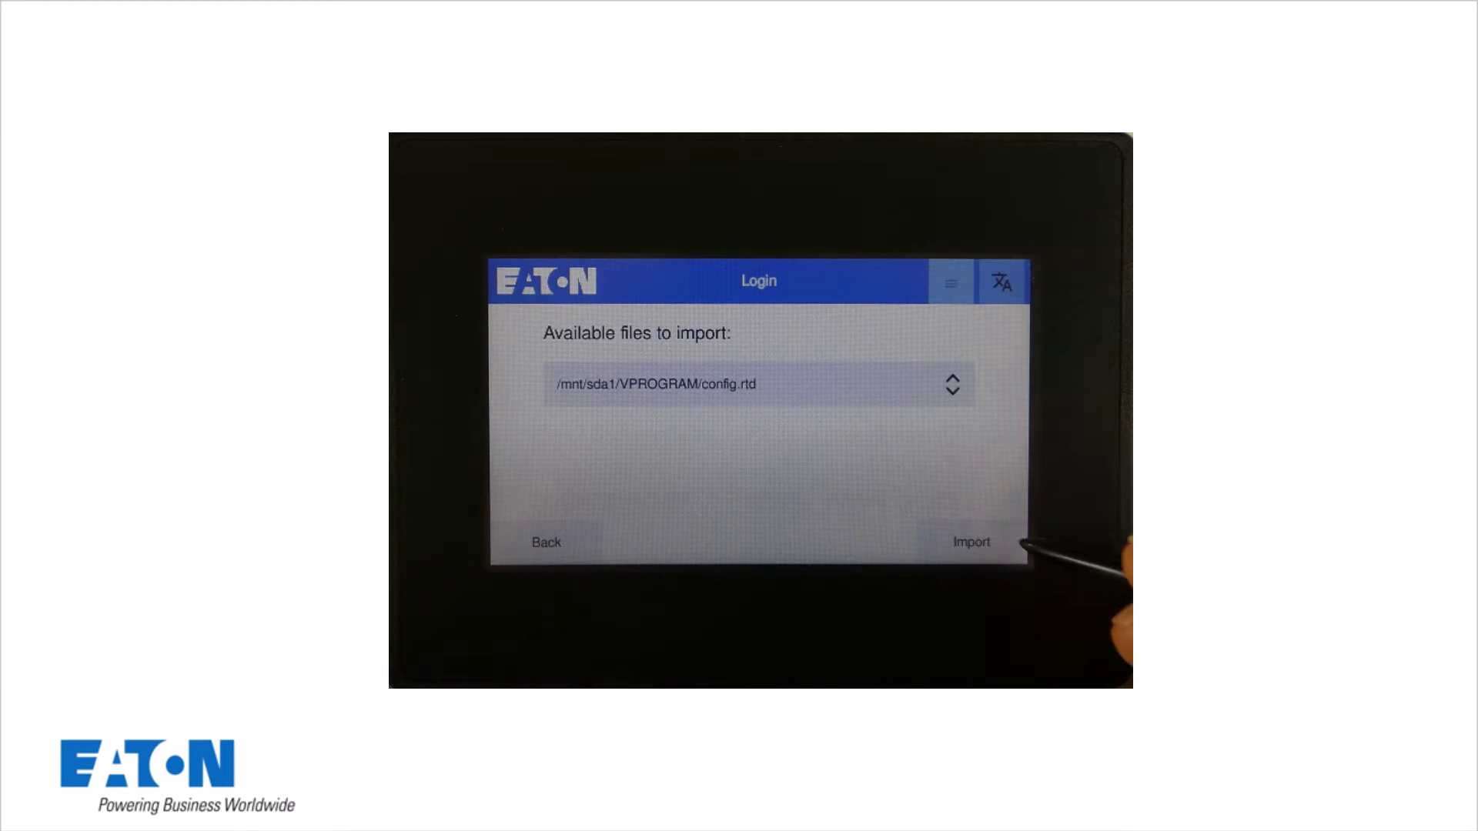
- Import config.rtd's device settings and visualization, then decline connecting to an easyE4
left_click(984, 545)
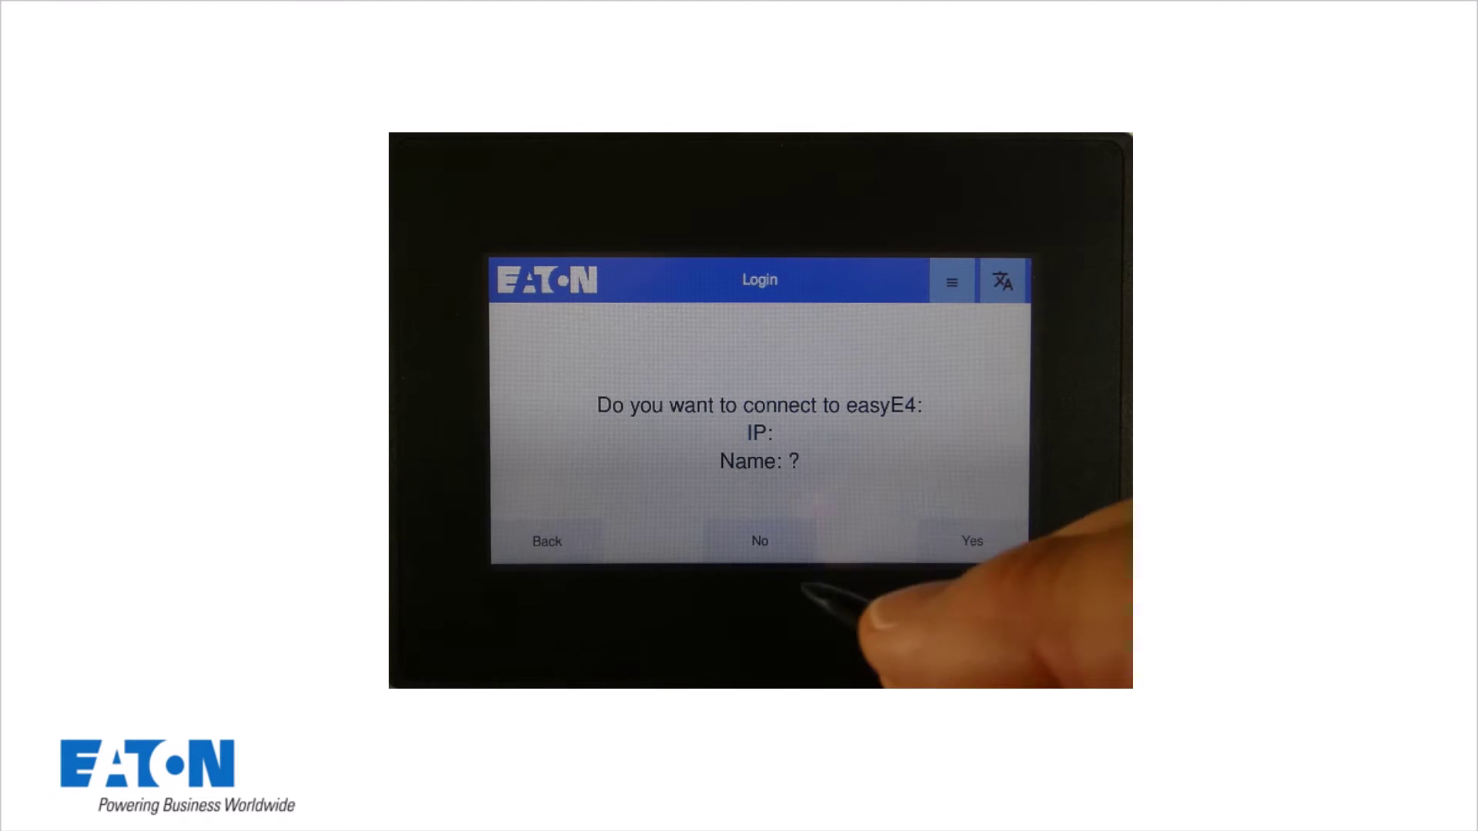
left_click(766, 541)
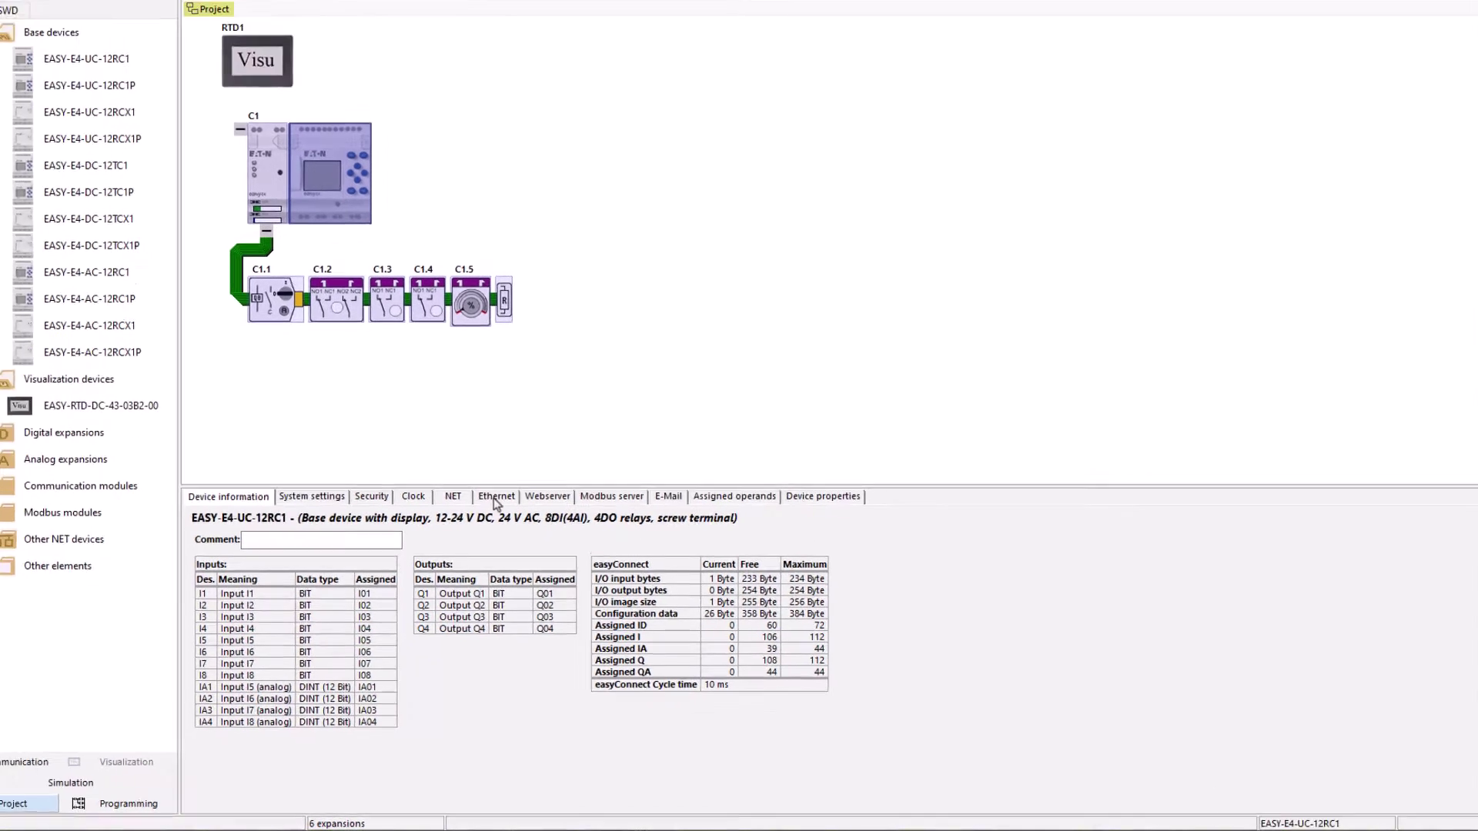
- Show the easyE4's Ethernet settings and keep the Static IP address mode at 192.168.119.60
left_click(496, 497)
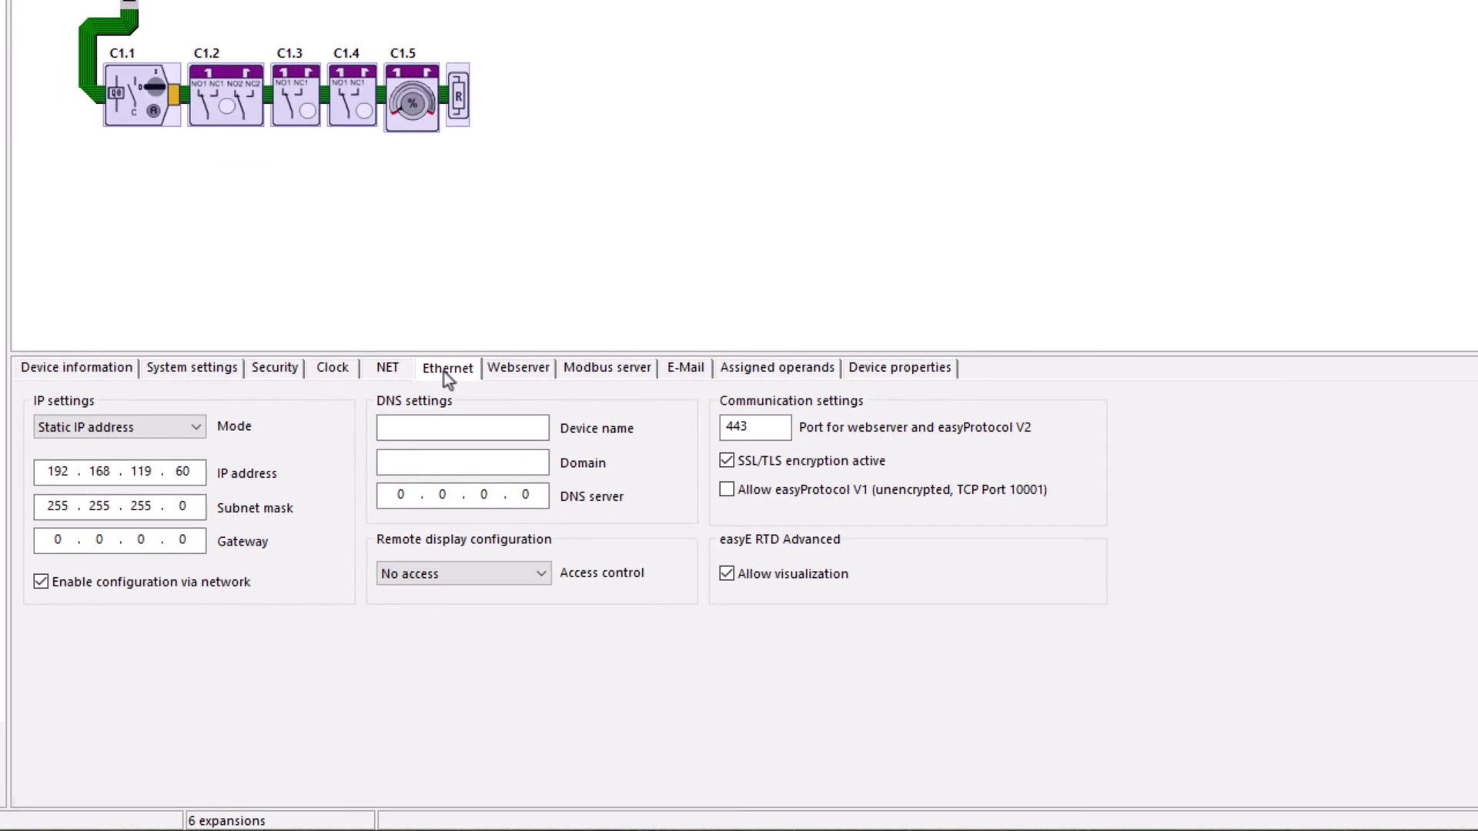
left_click(196, 428)
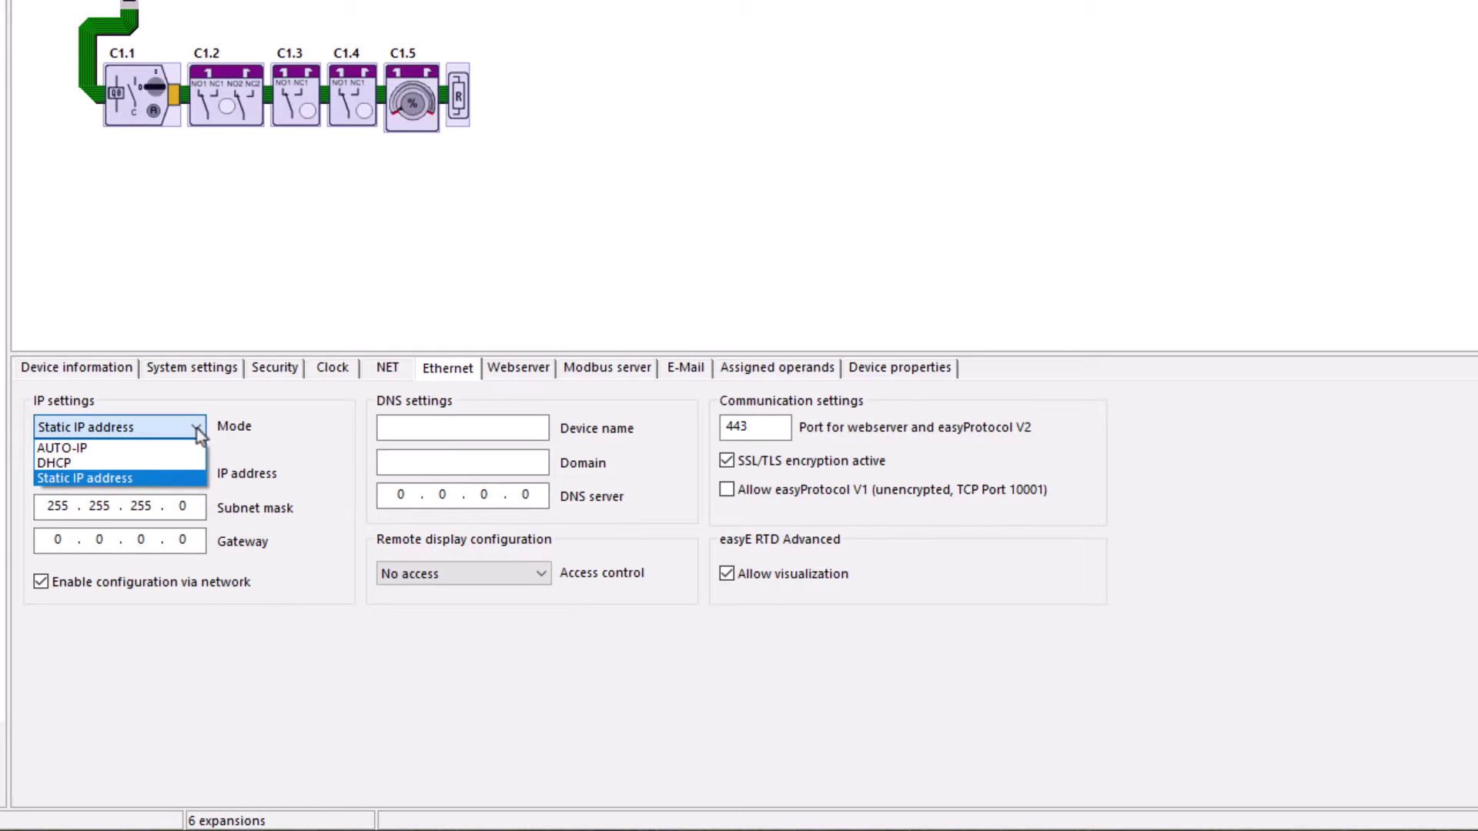
left_click(197, 428)
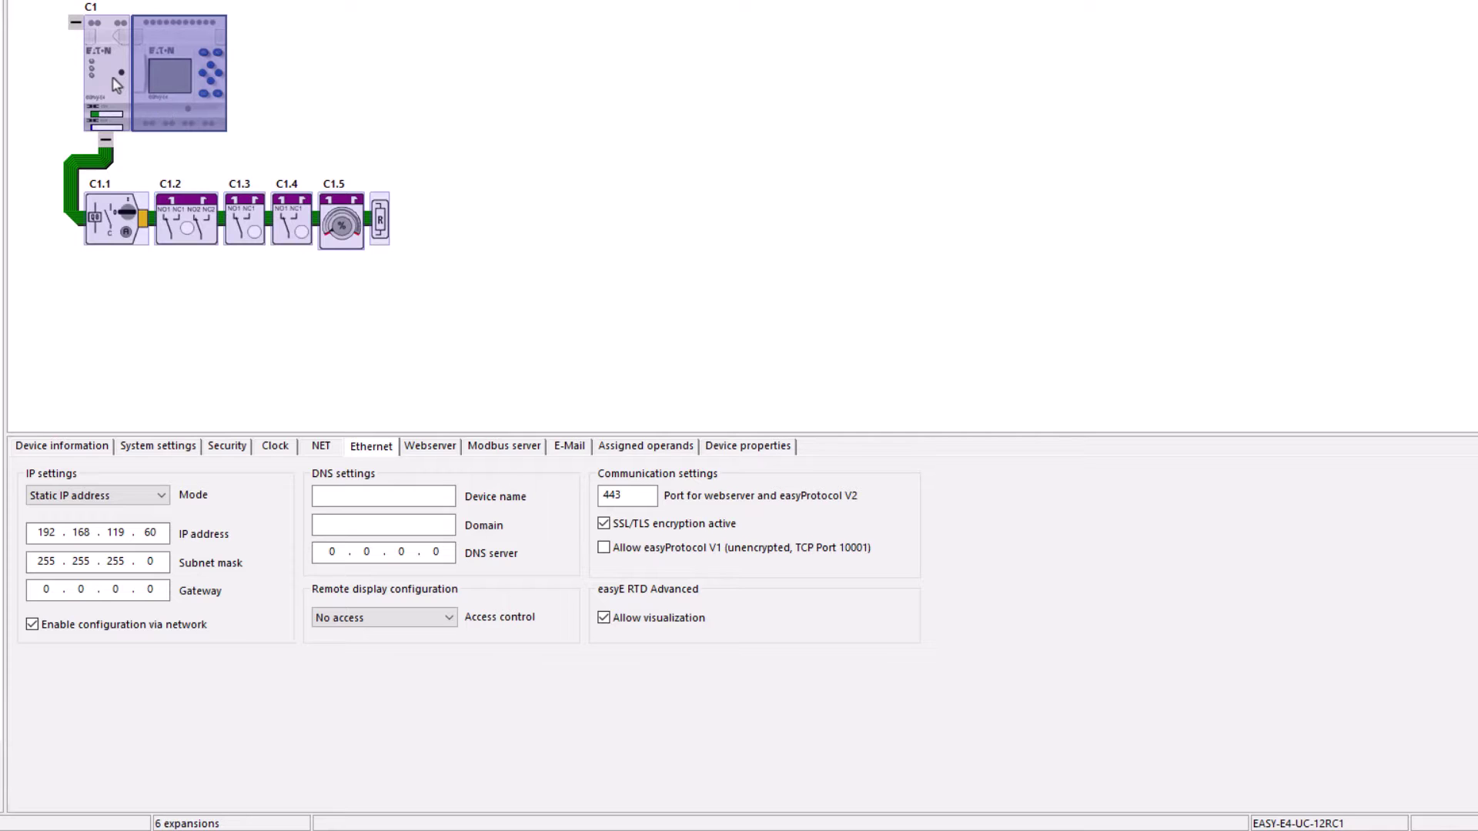
- Inspect modules C1, C1.1, C1.4 and C1.5, then select the RTD1 display
mouse_move(116, 84)
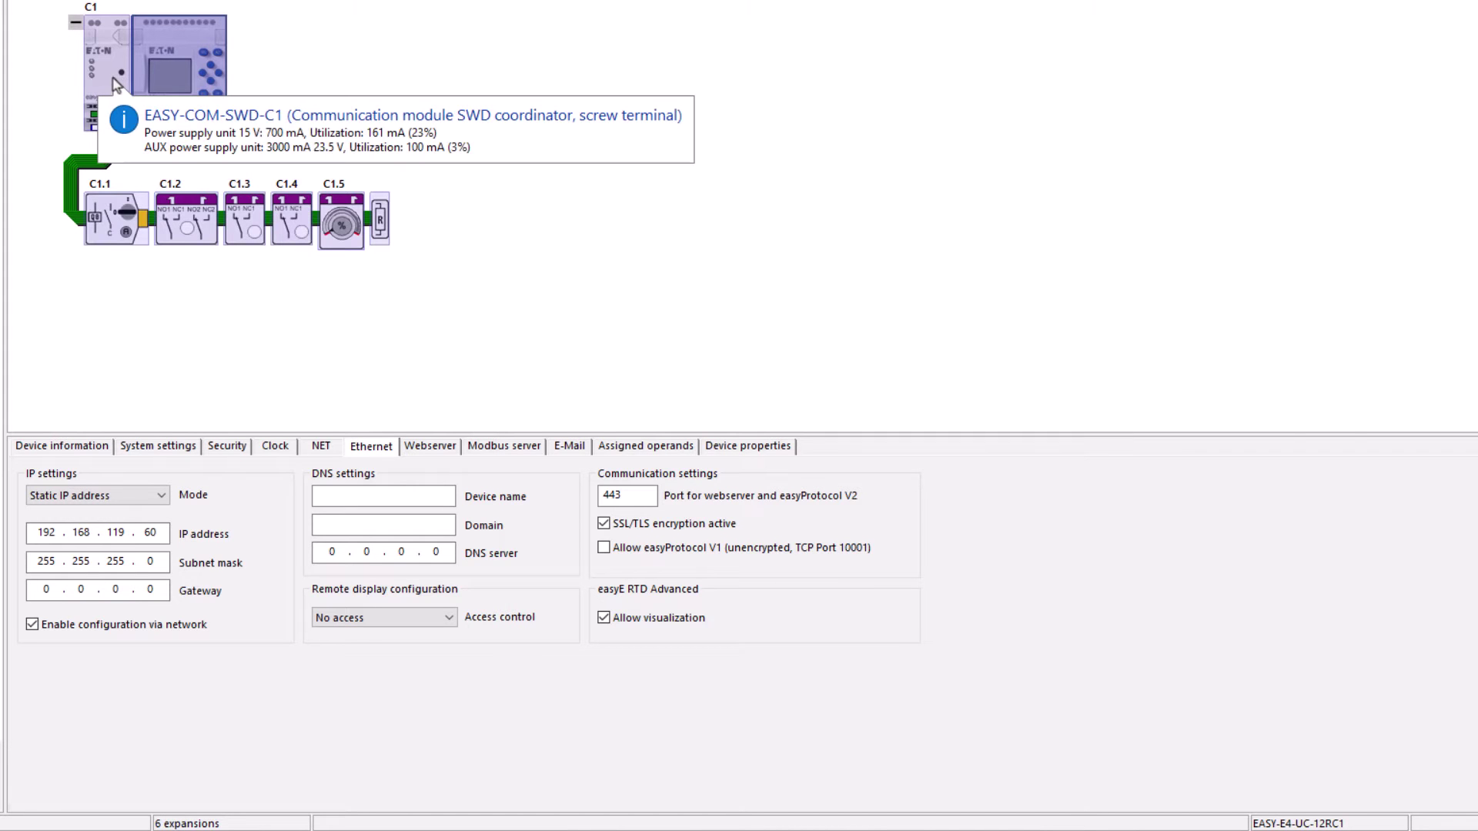
left_click(108, 73)
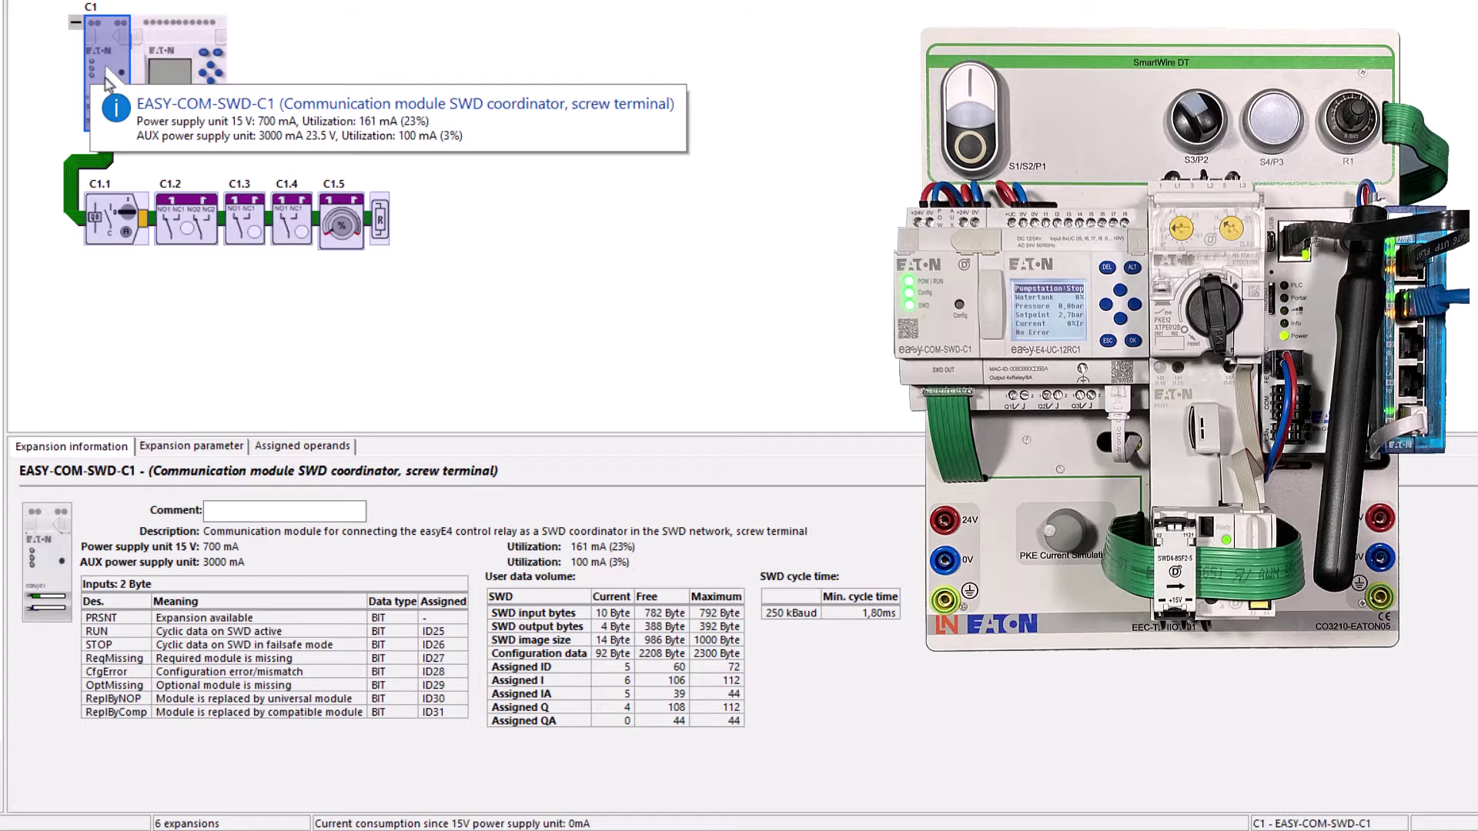
left_click(114, 219)
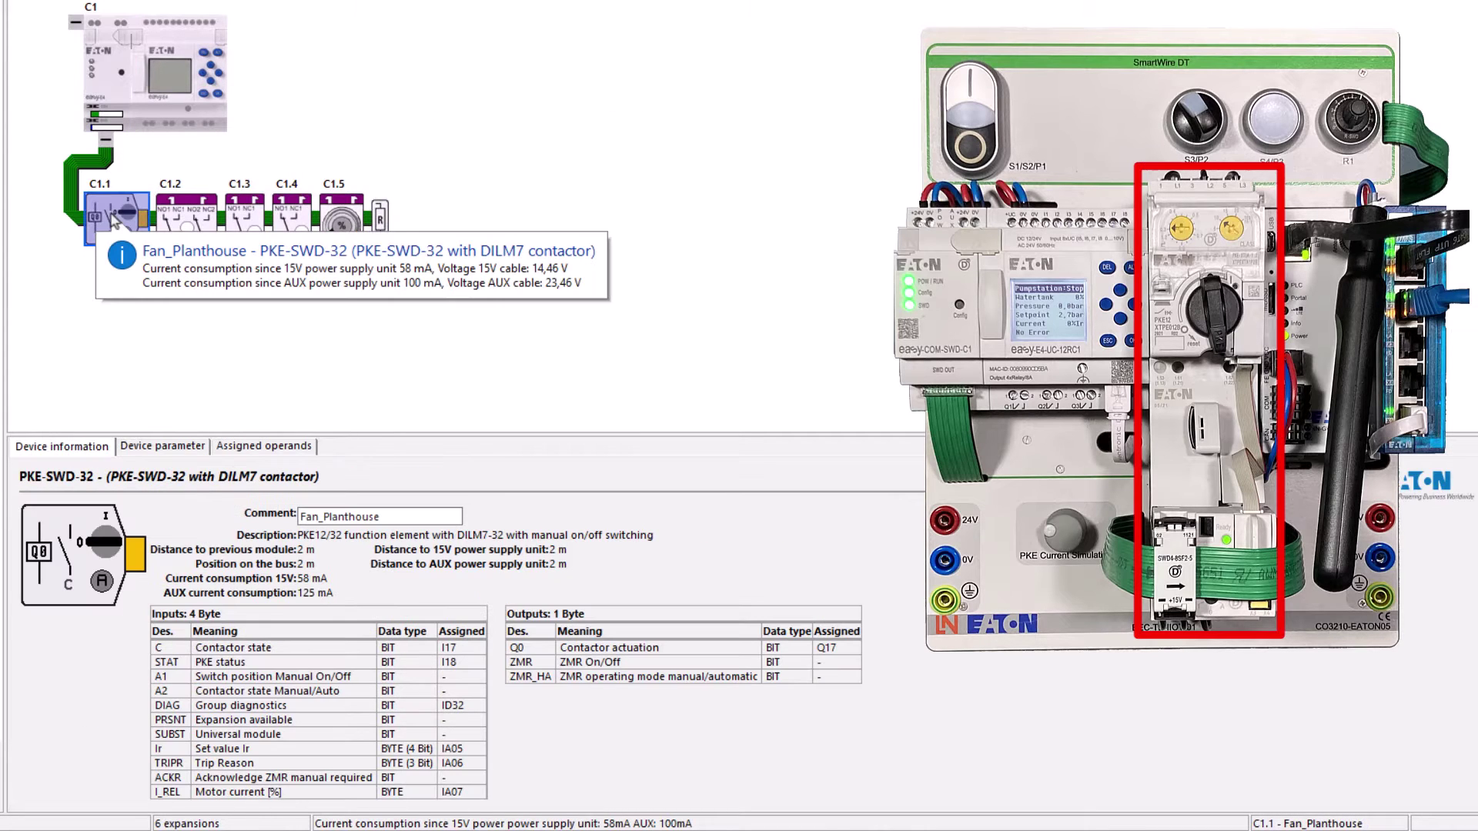
left_click(286, 222)
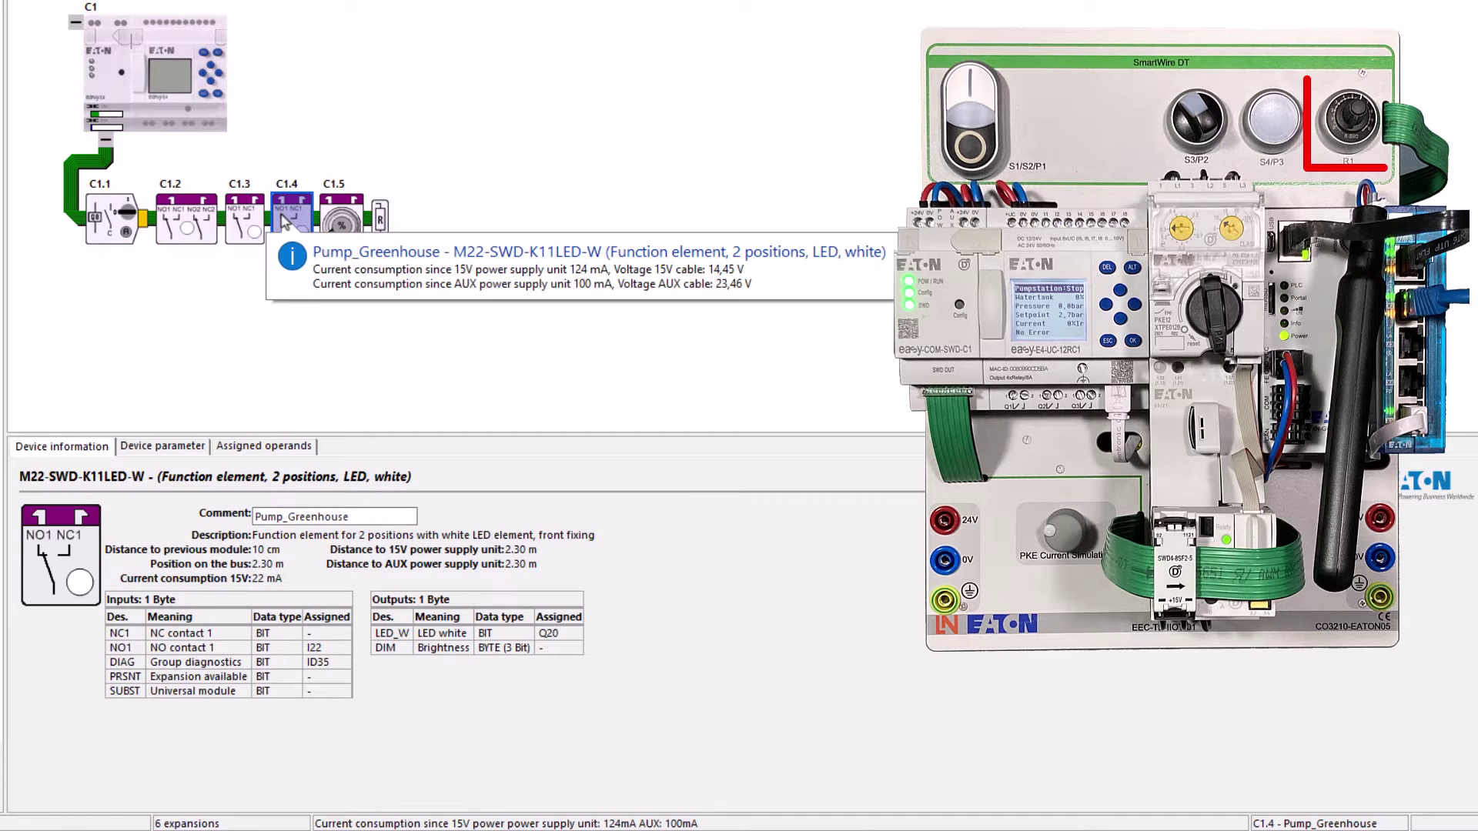
left_click(340, 225)
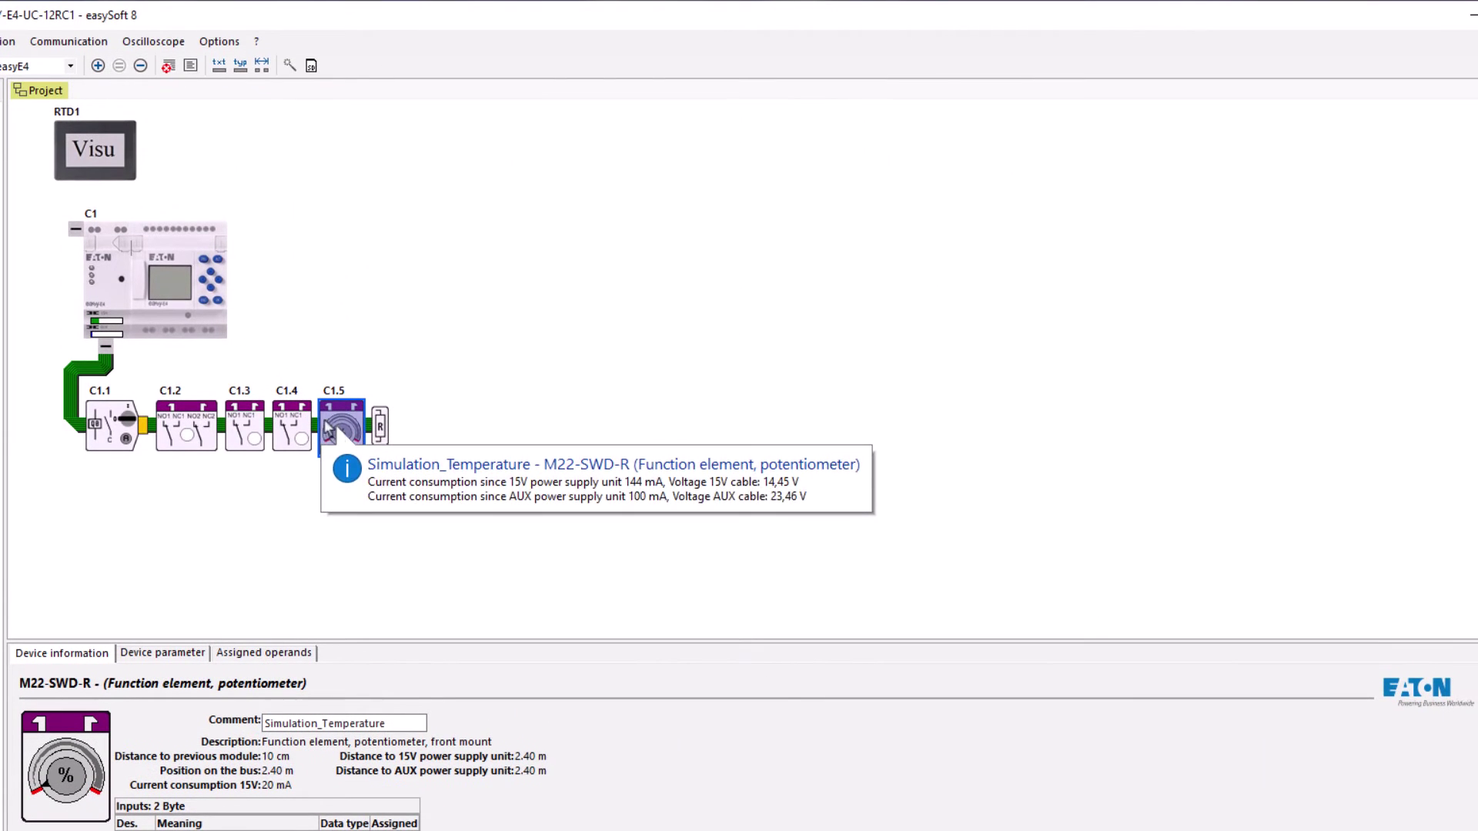
left_click(100, 164)
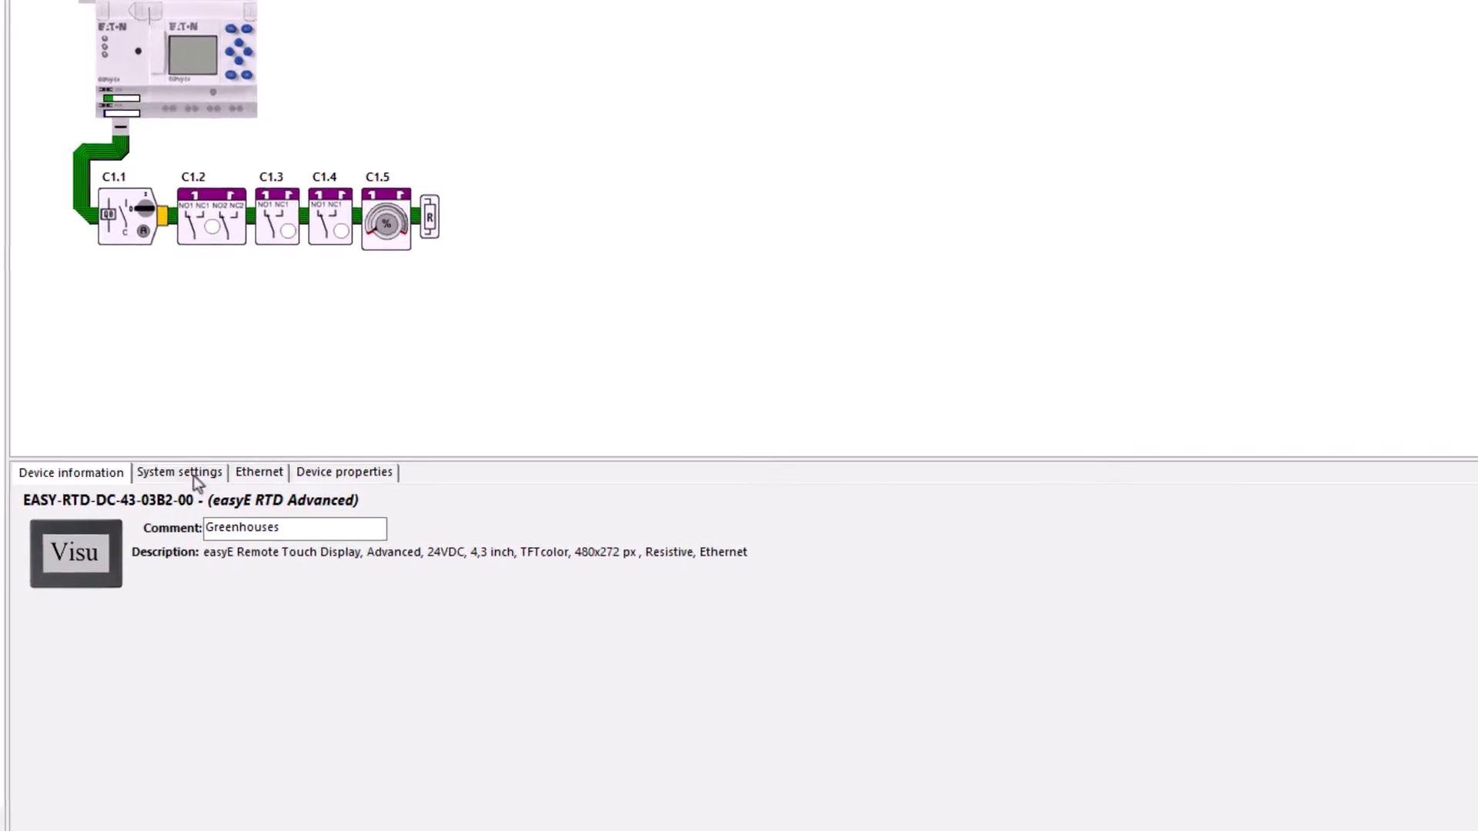
- Review RTD1's automatic logout, automatic start and Administrate, Operate and Watch passwords
left_click(196, 464)
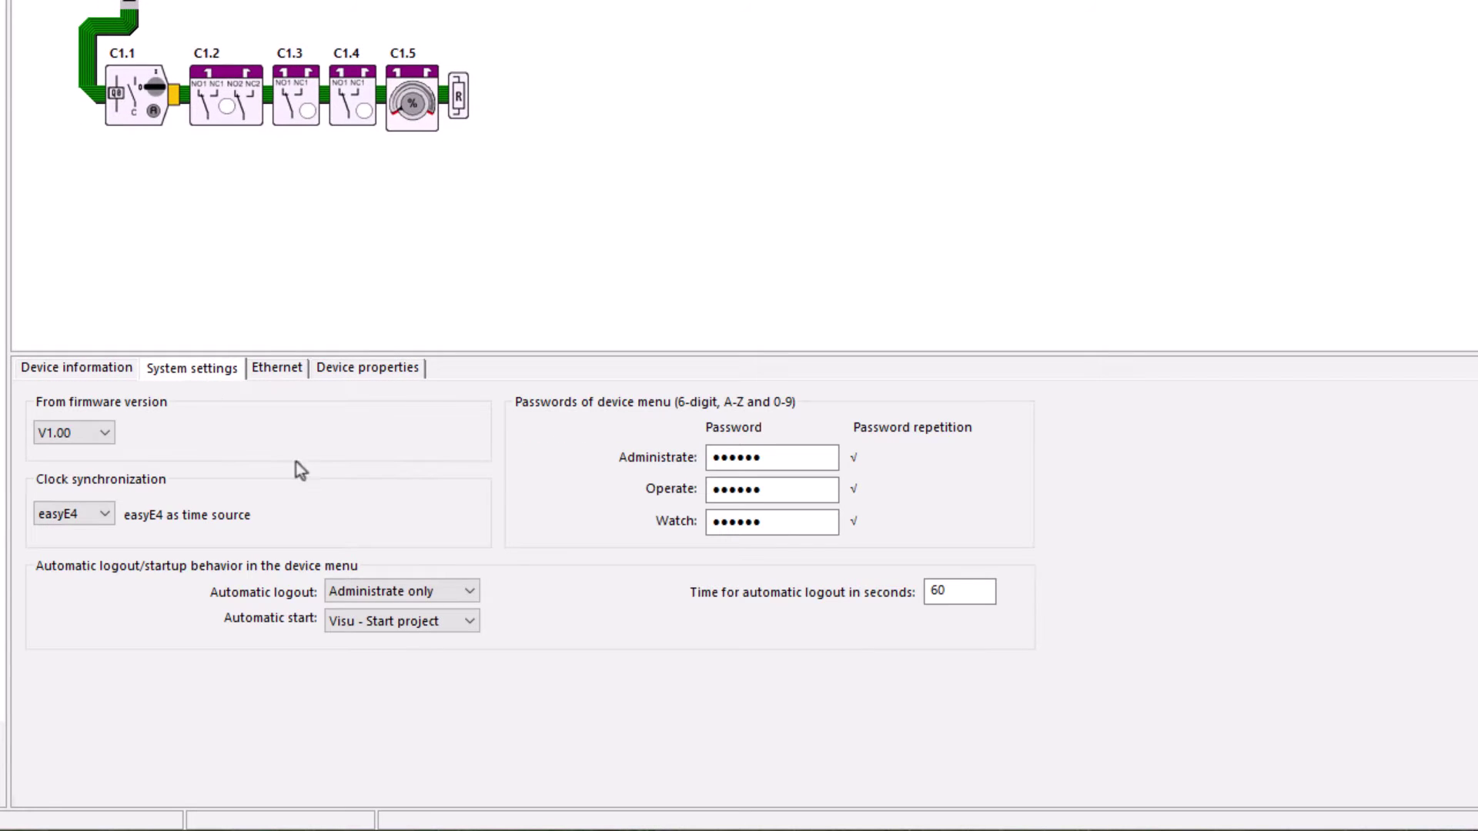
left_click(442, 595)
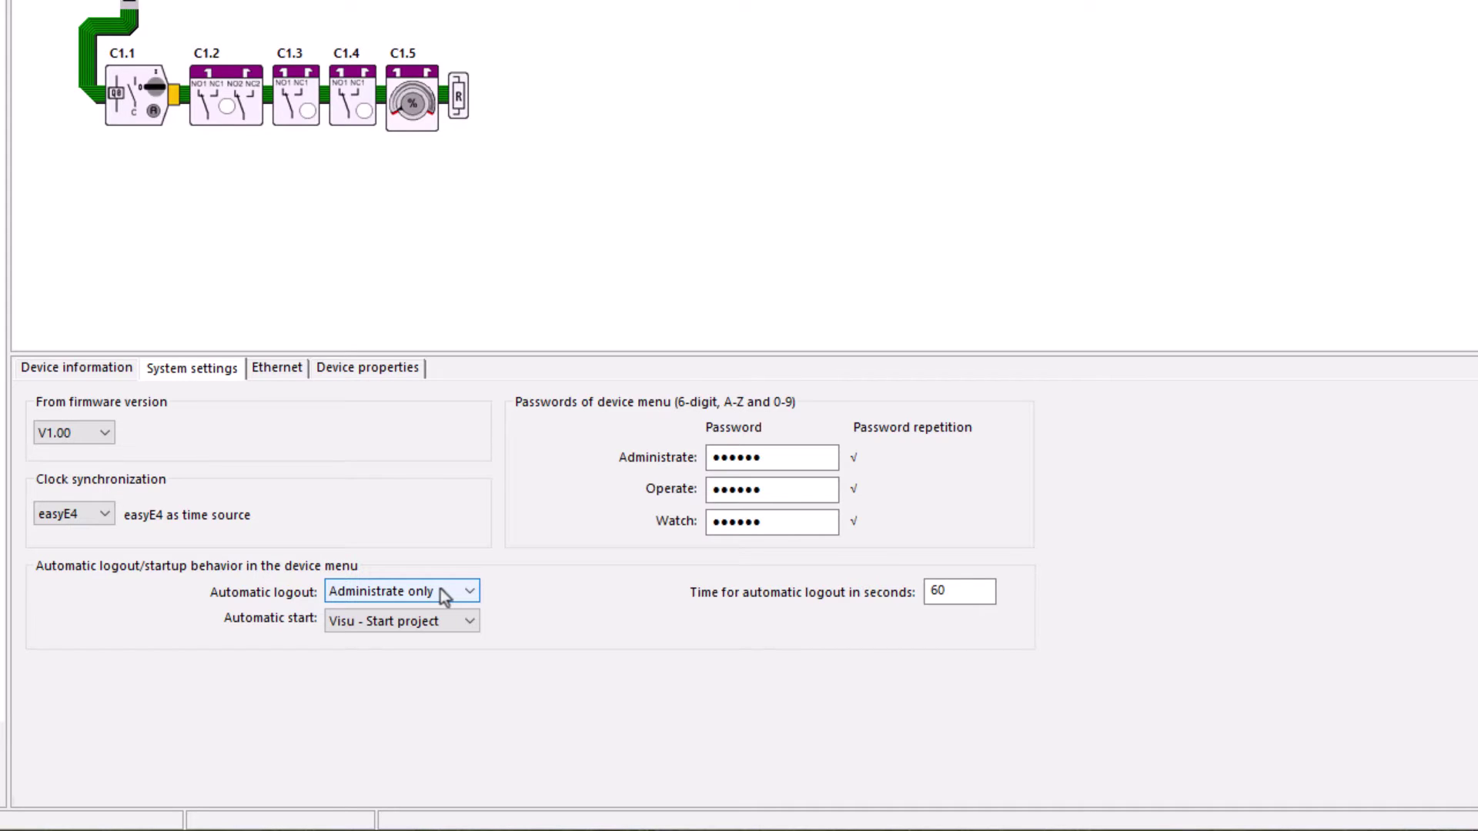
left_click(457, 627)
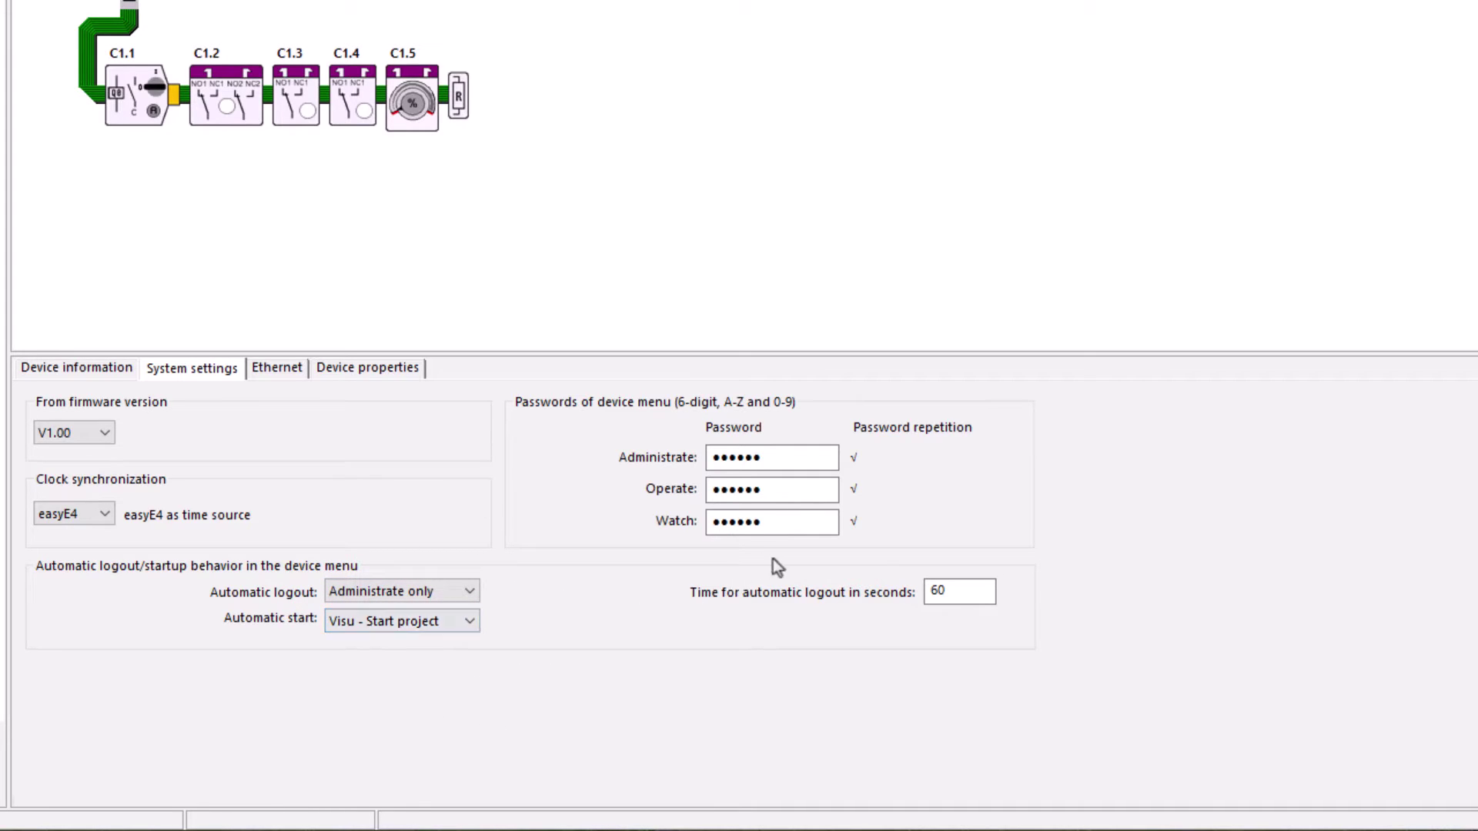
left_click(824, 460)
left_click(819, 491)
left_click(813, 523)
- Show RTD1's Ethernet settings and keep Static IP address mode at 192.168.119.51
left_click(300, 372)
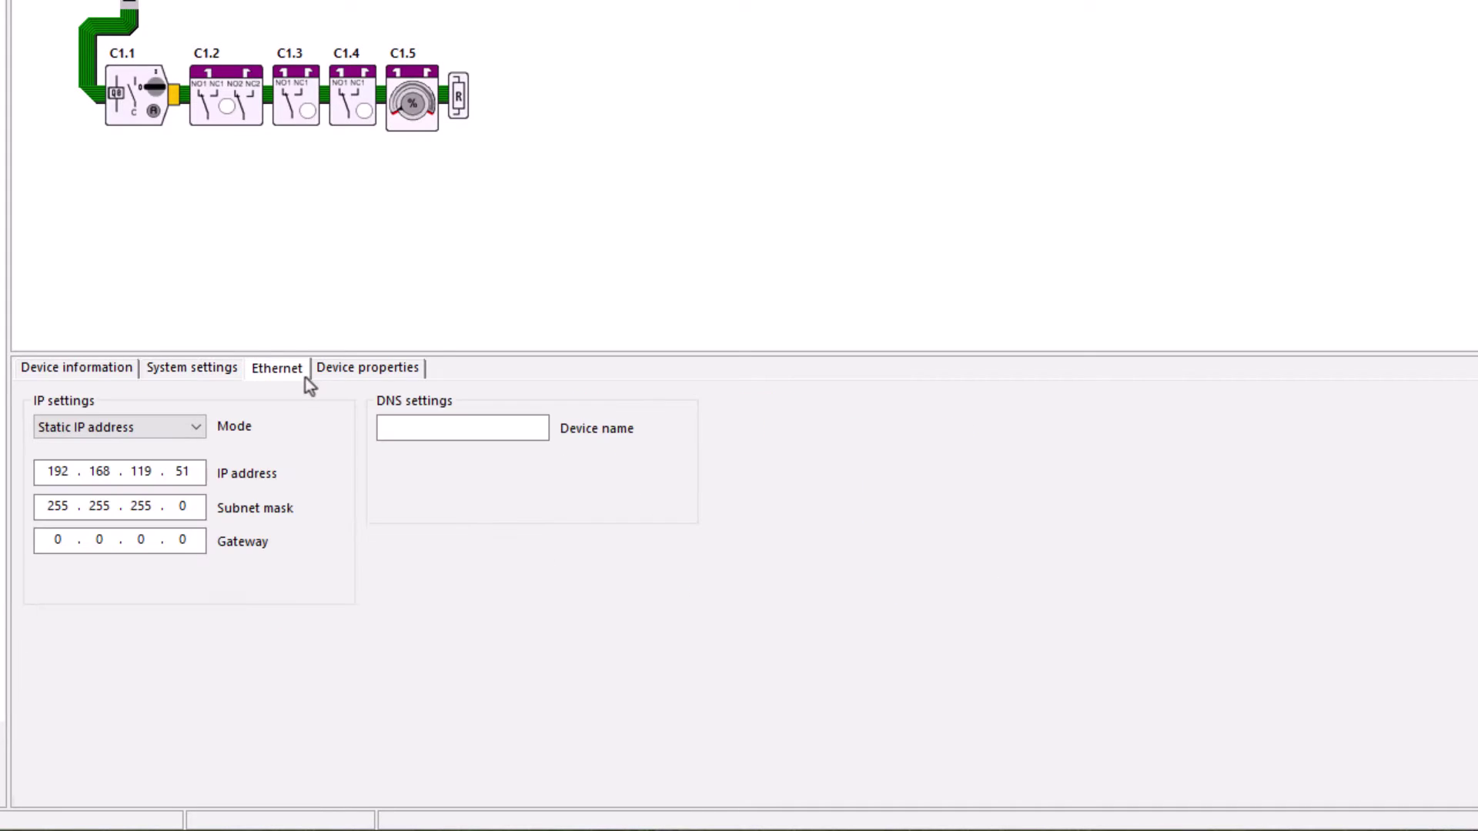
left_click(198, 428)
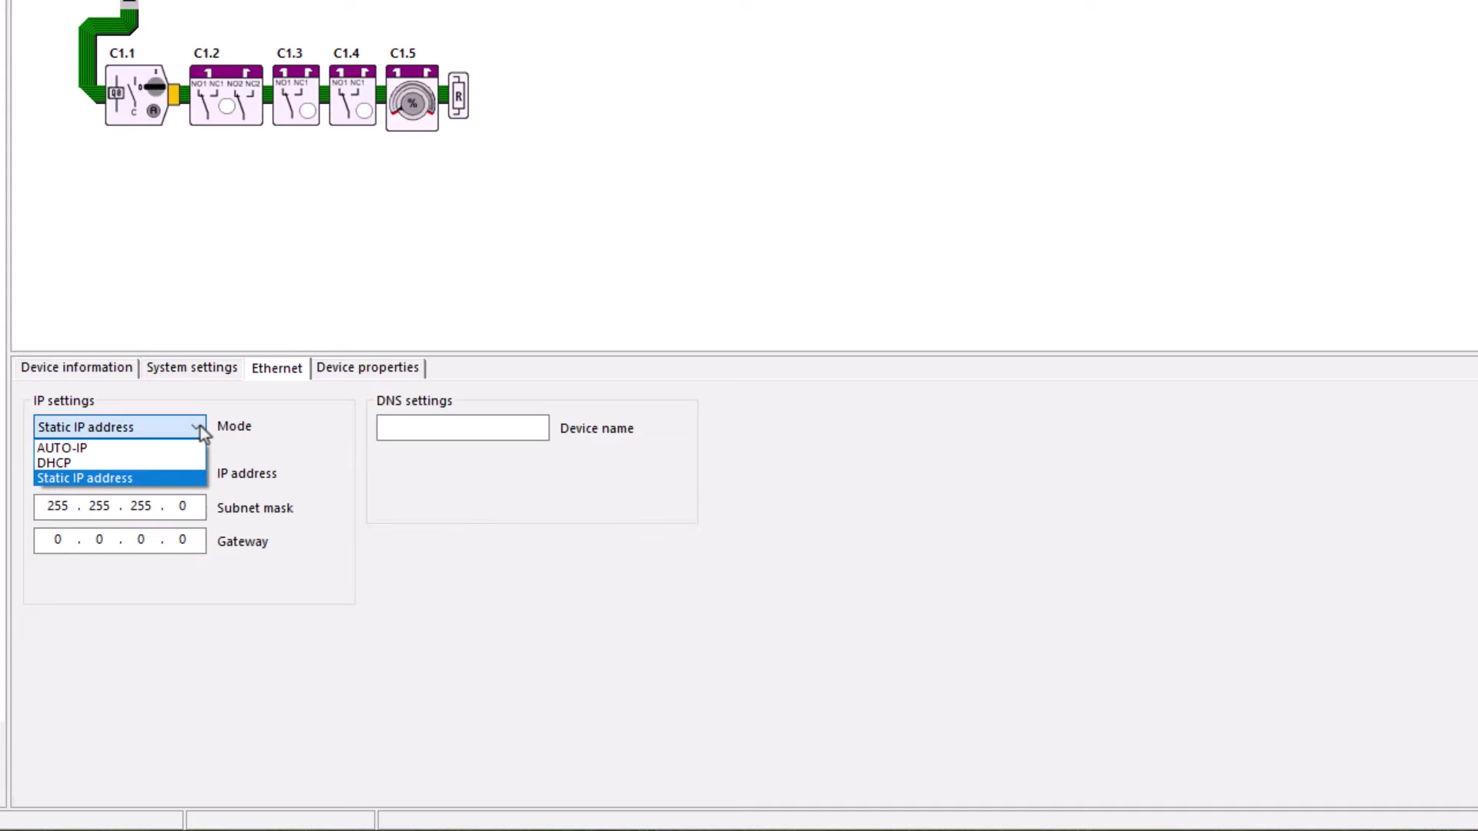
left_click(177, 479)
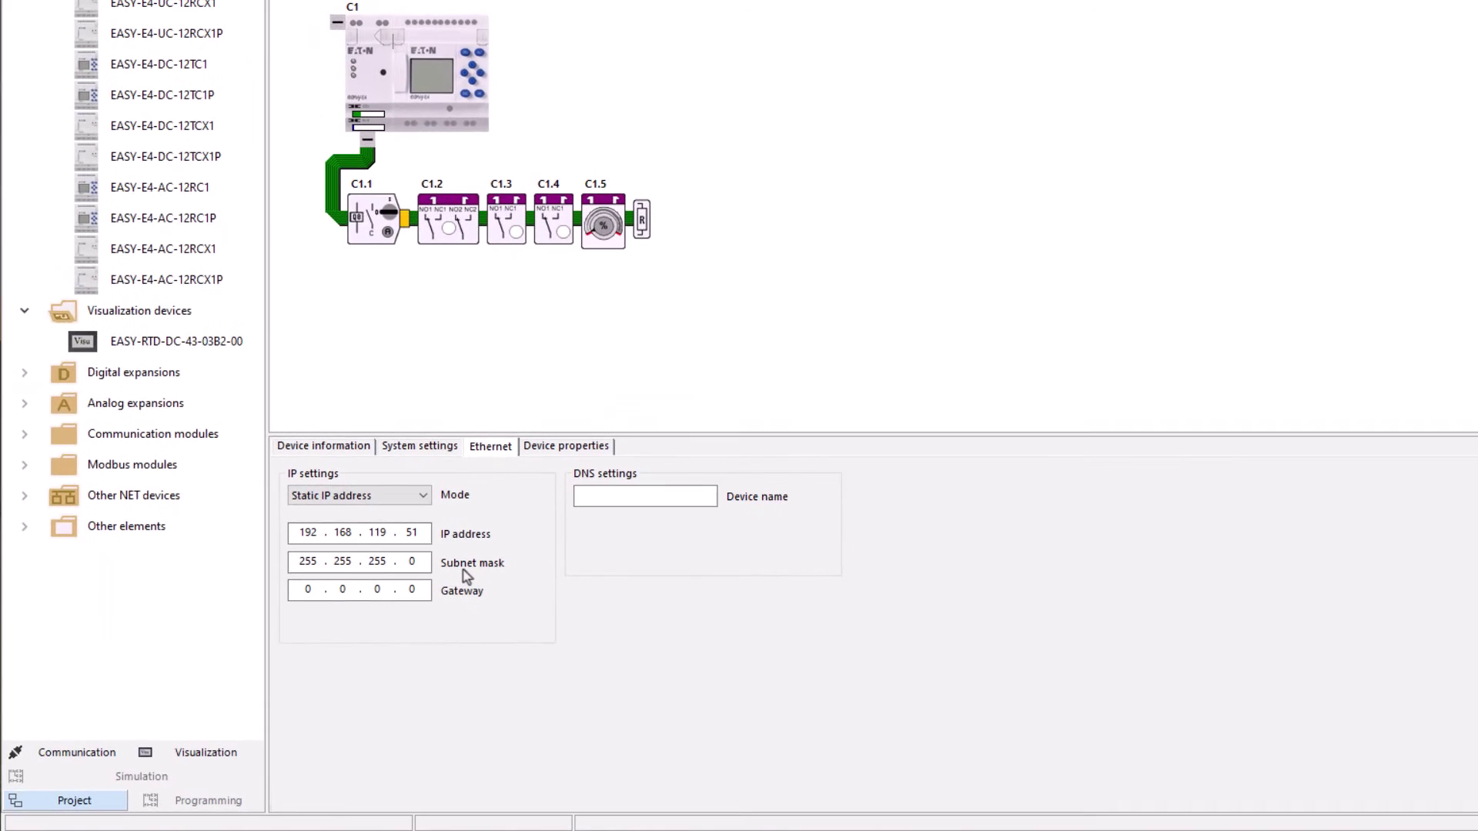
- Open the Visualization workspace and check Startpage's start screen setting in the Screens list
left_click(219, 754)
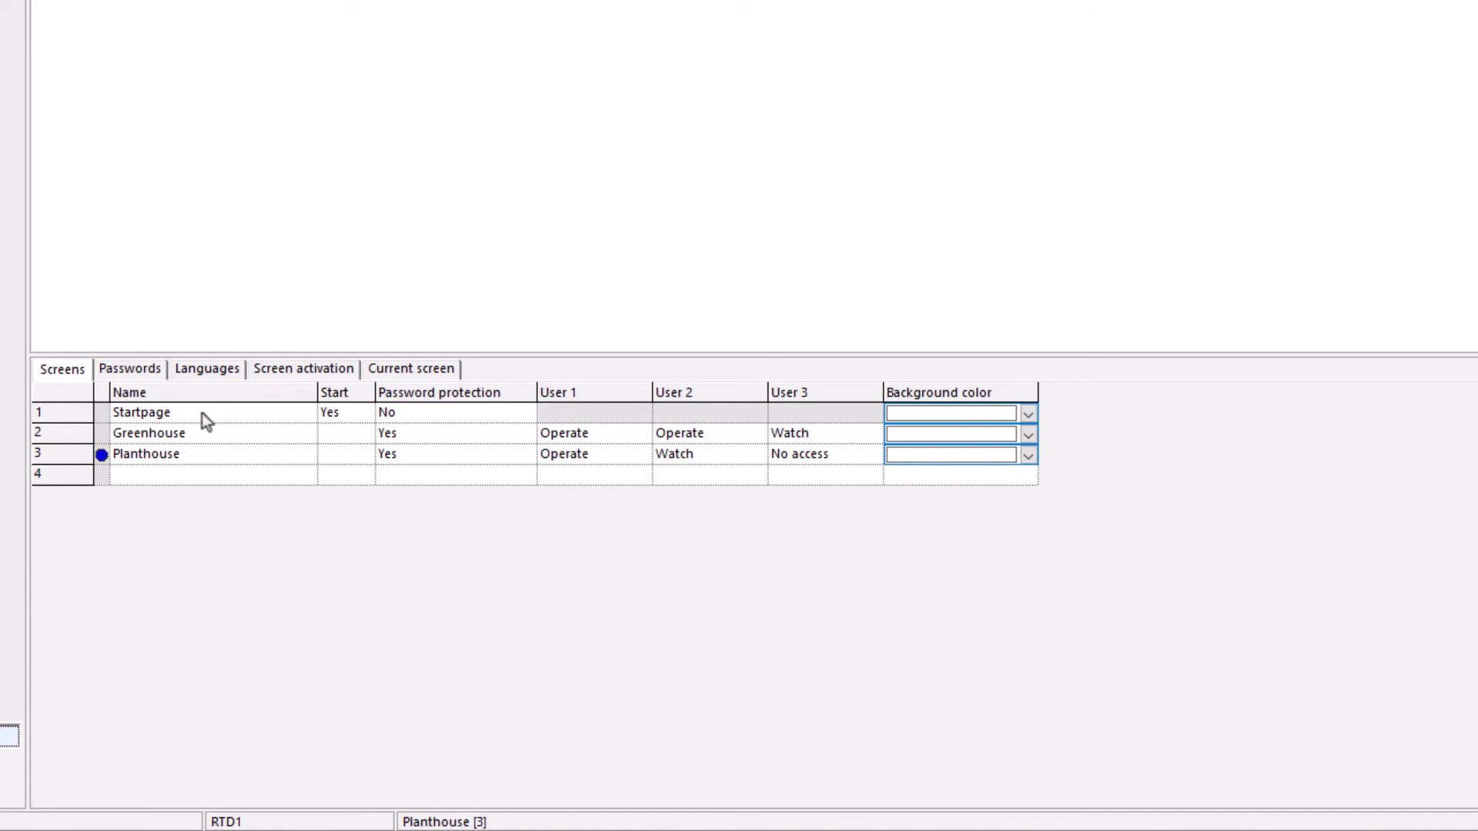
left_click(203, 433)
left_click(192, 454)
left_click(360, 410)
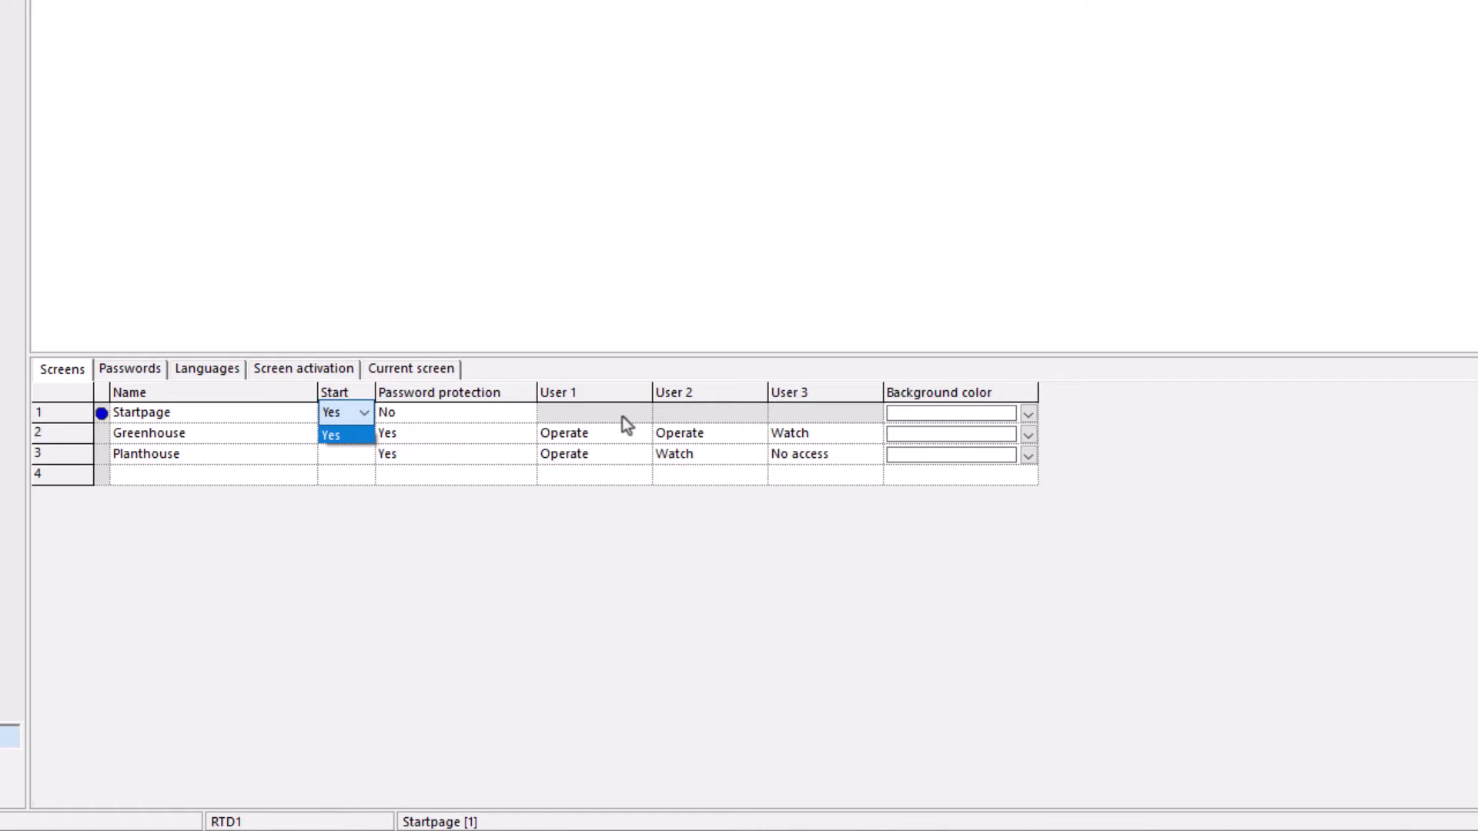
- Review the user passwords, including Technician and Visiter, then the language and screen activation settings
left_click(134, 374)
left_click(134, 374)
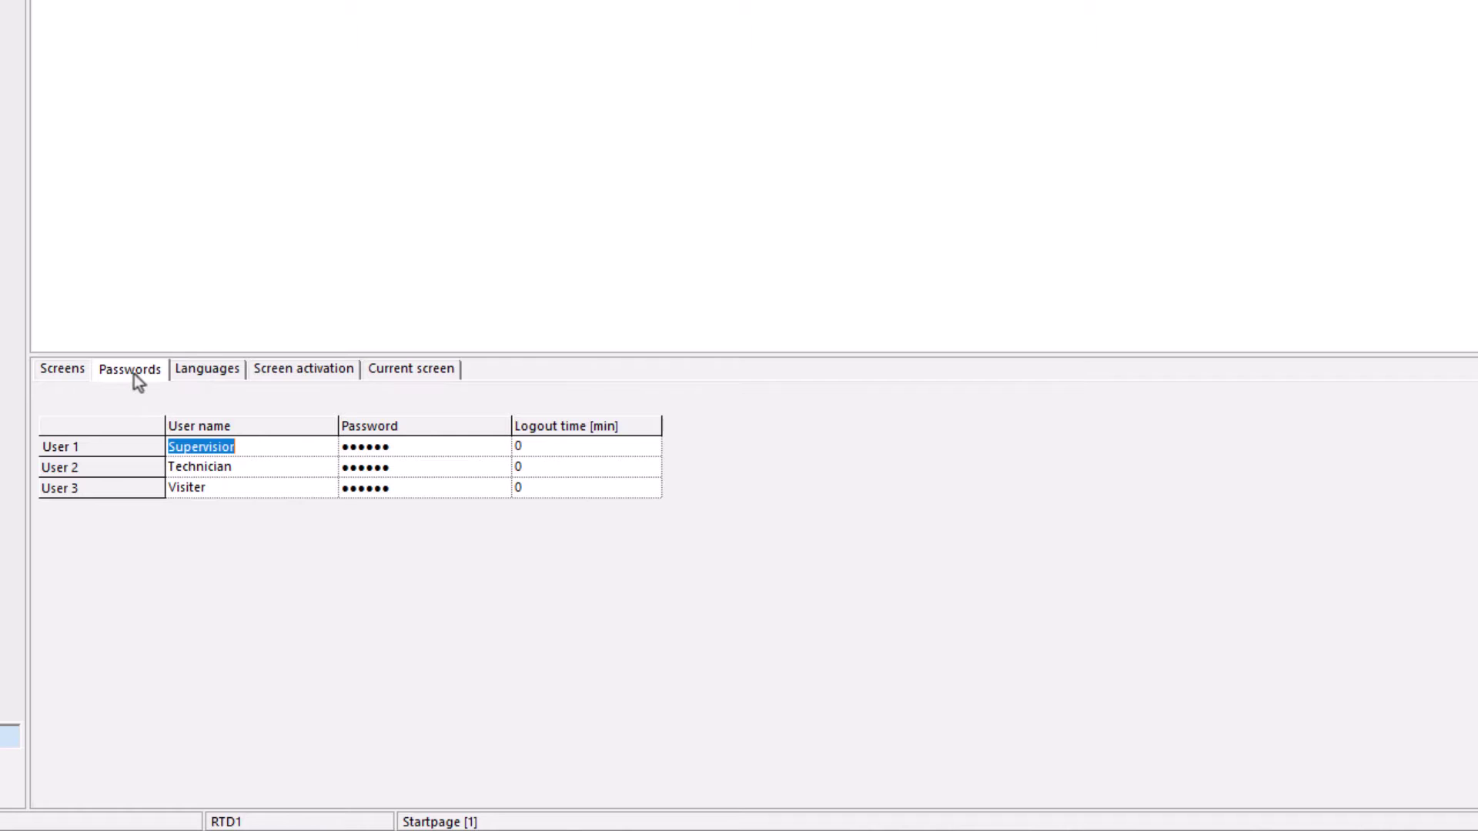
left_click(256, 447)
left_click(254, 469)
left_click(254, 489)
left_click(216, 373)
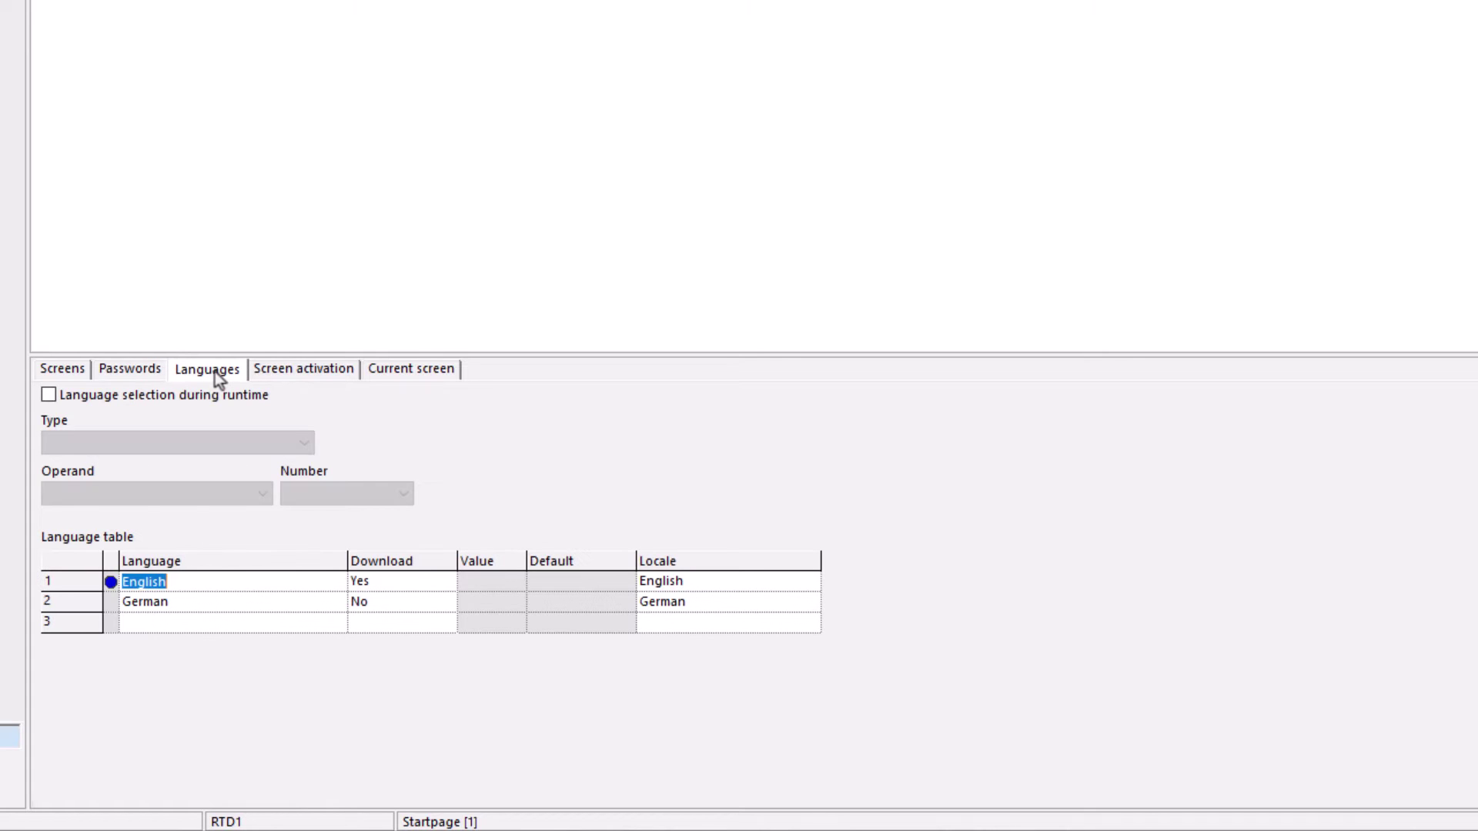
left_click(305, 380)
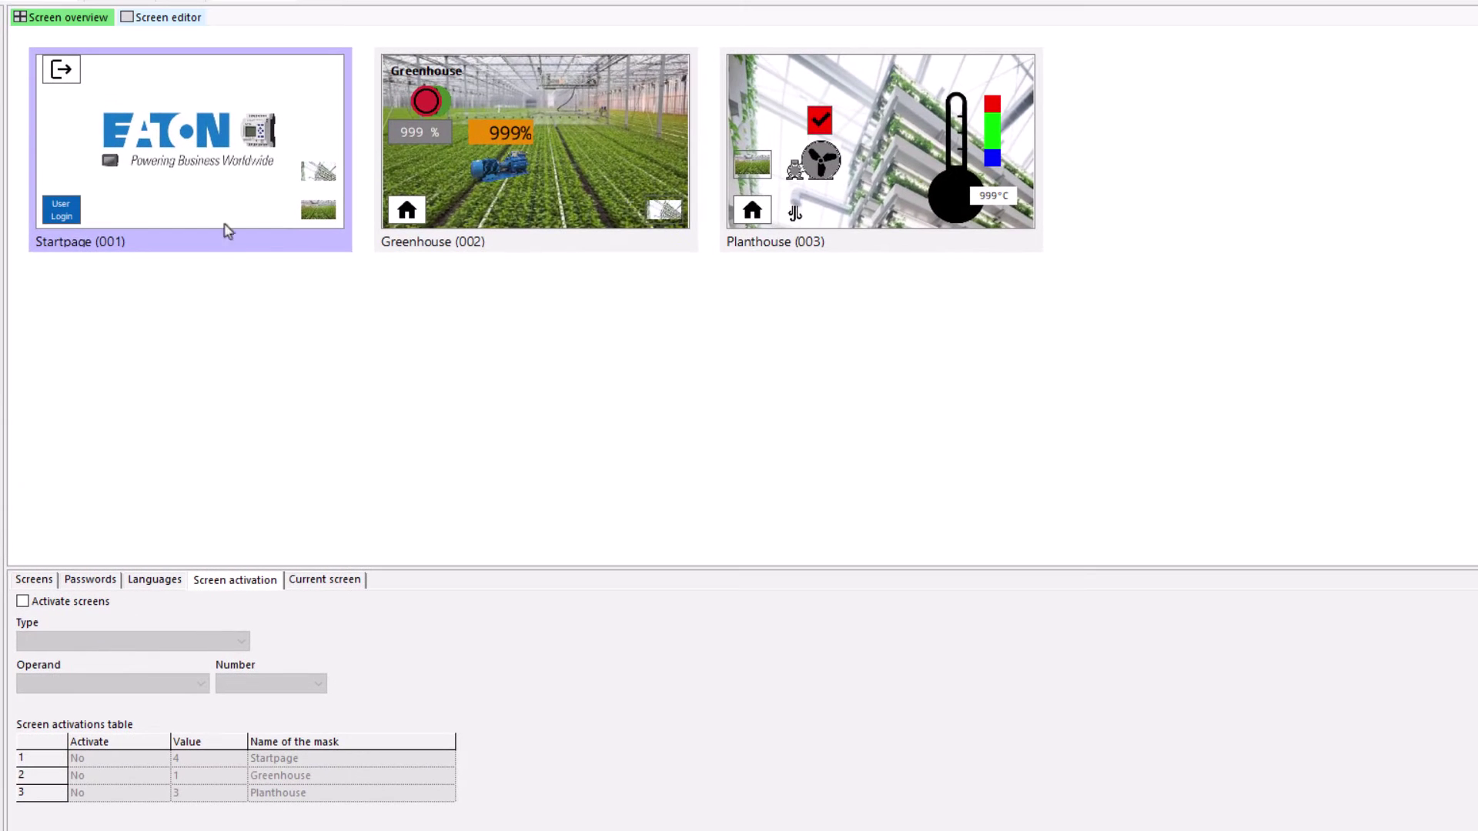
double_click(202, 194)
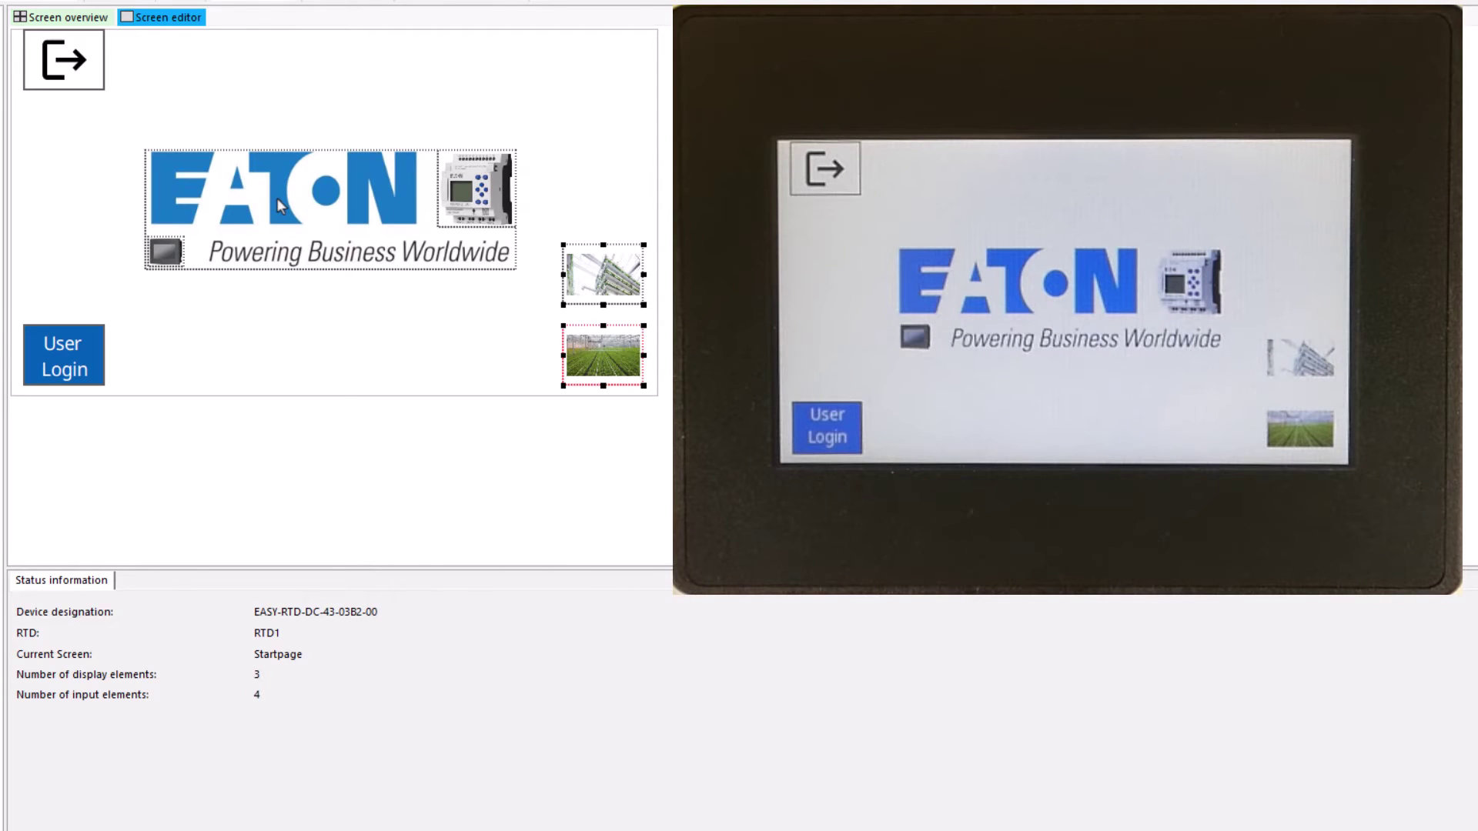
left_click(278, 198)
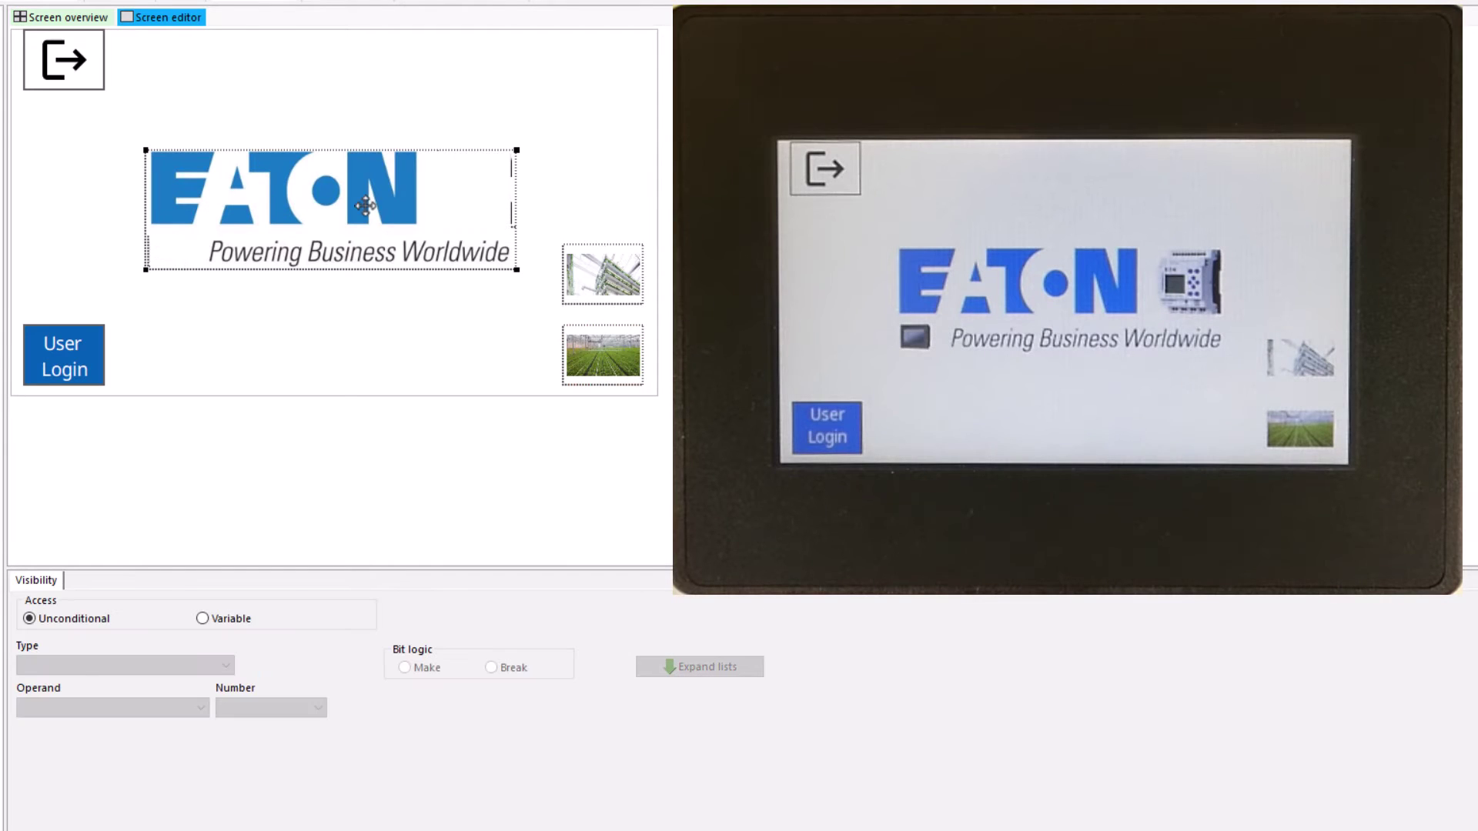
left_click(447, 196)
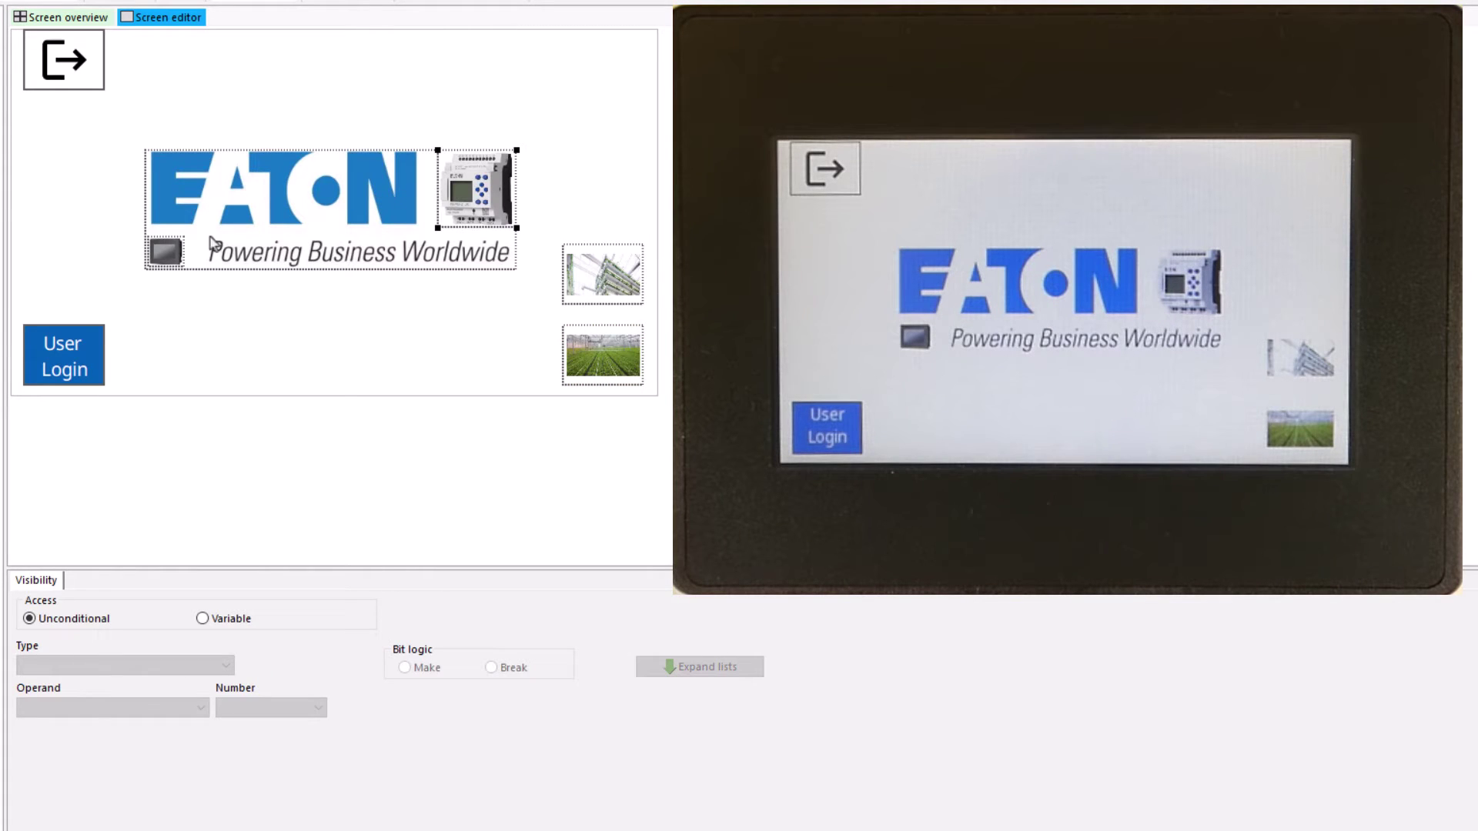
left_click(160, 252)
left_click(97, 89)
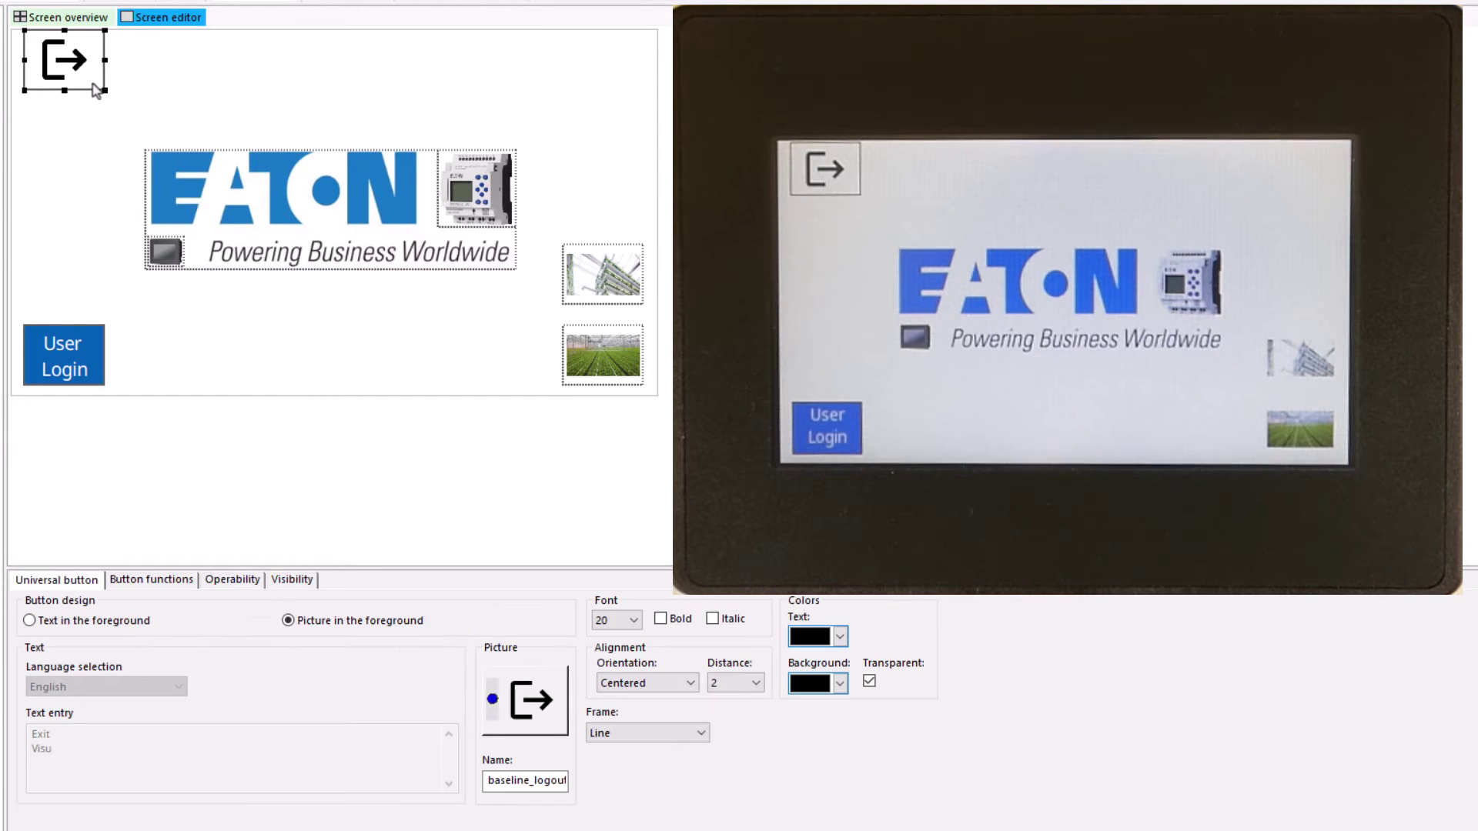
left_click(141, 587)
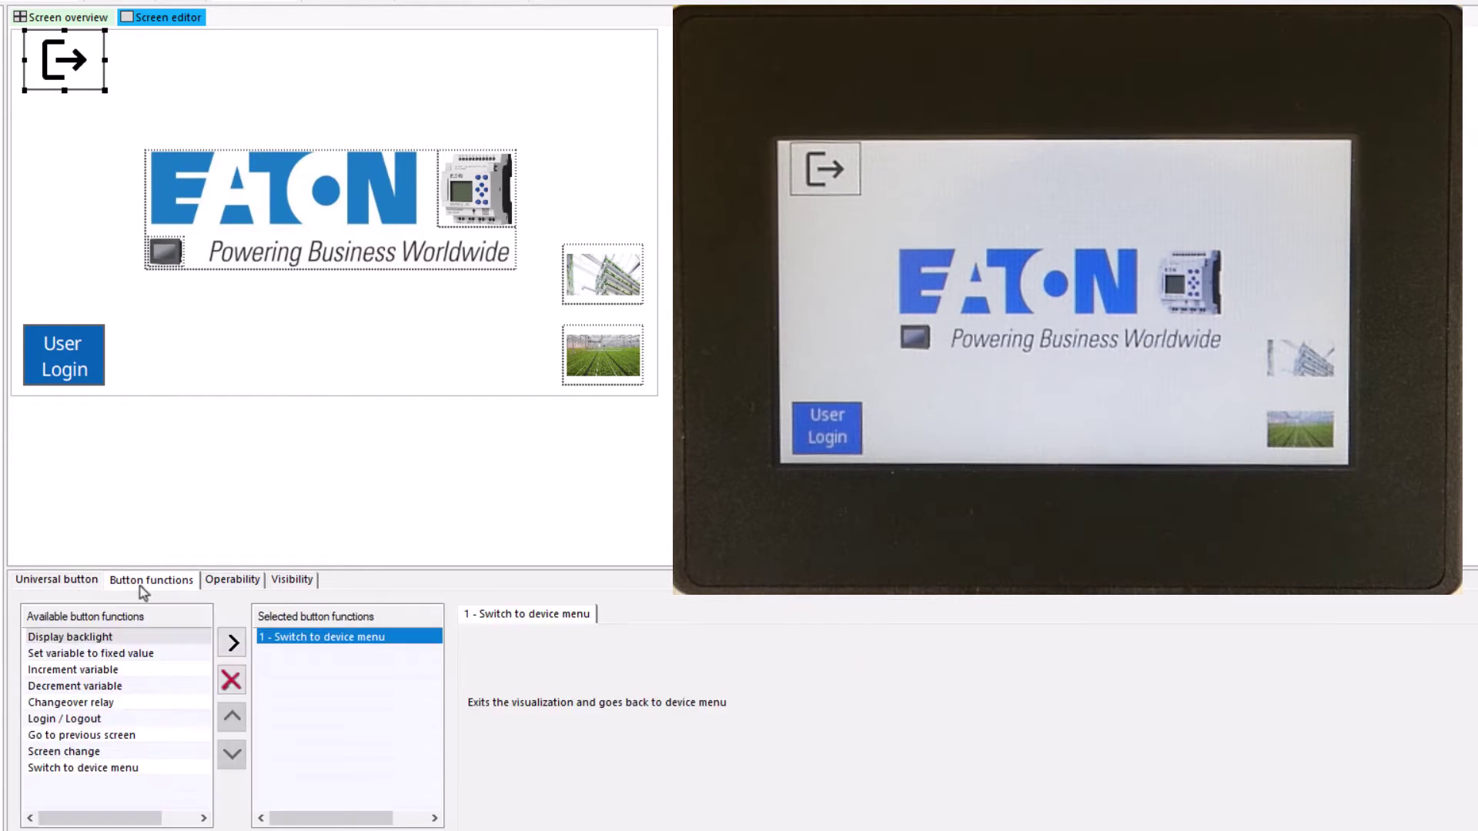
left_click(286, 645)
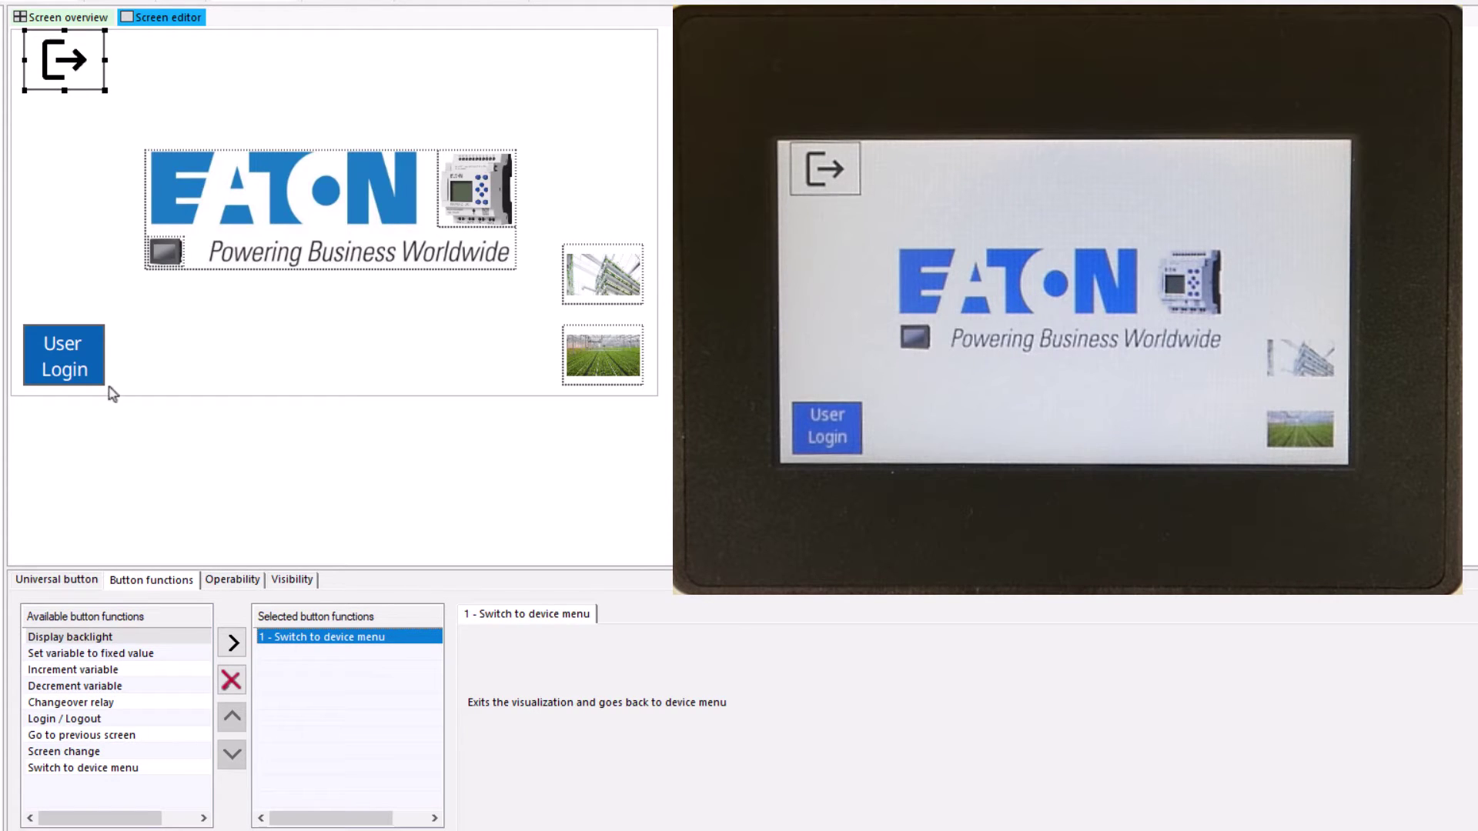
left_click(77, 344)
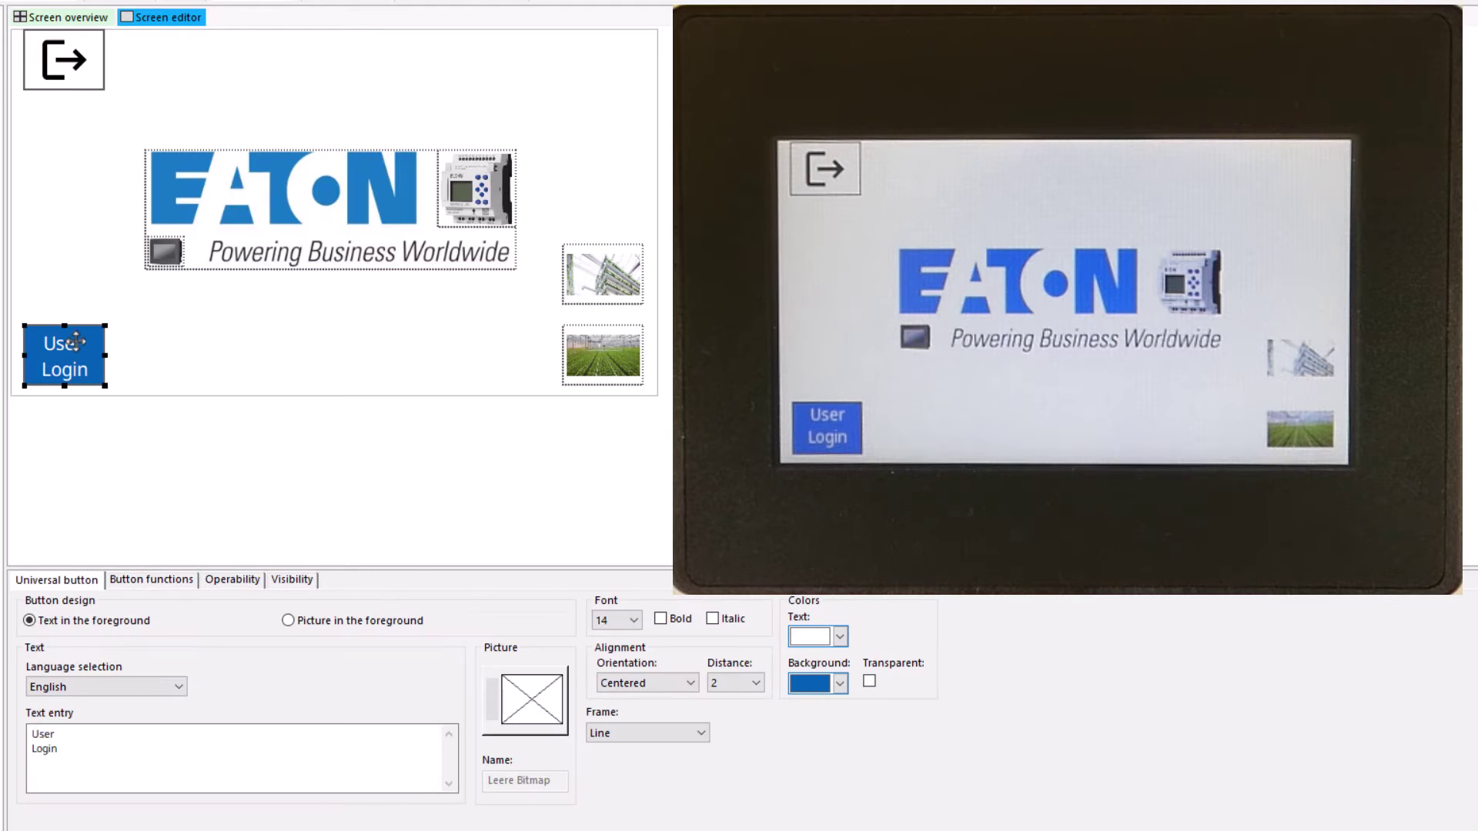
left_click(150, 587)
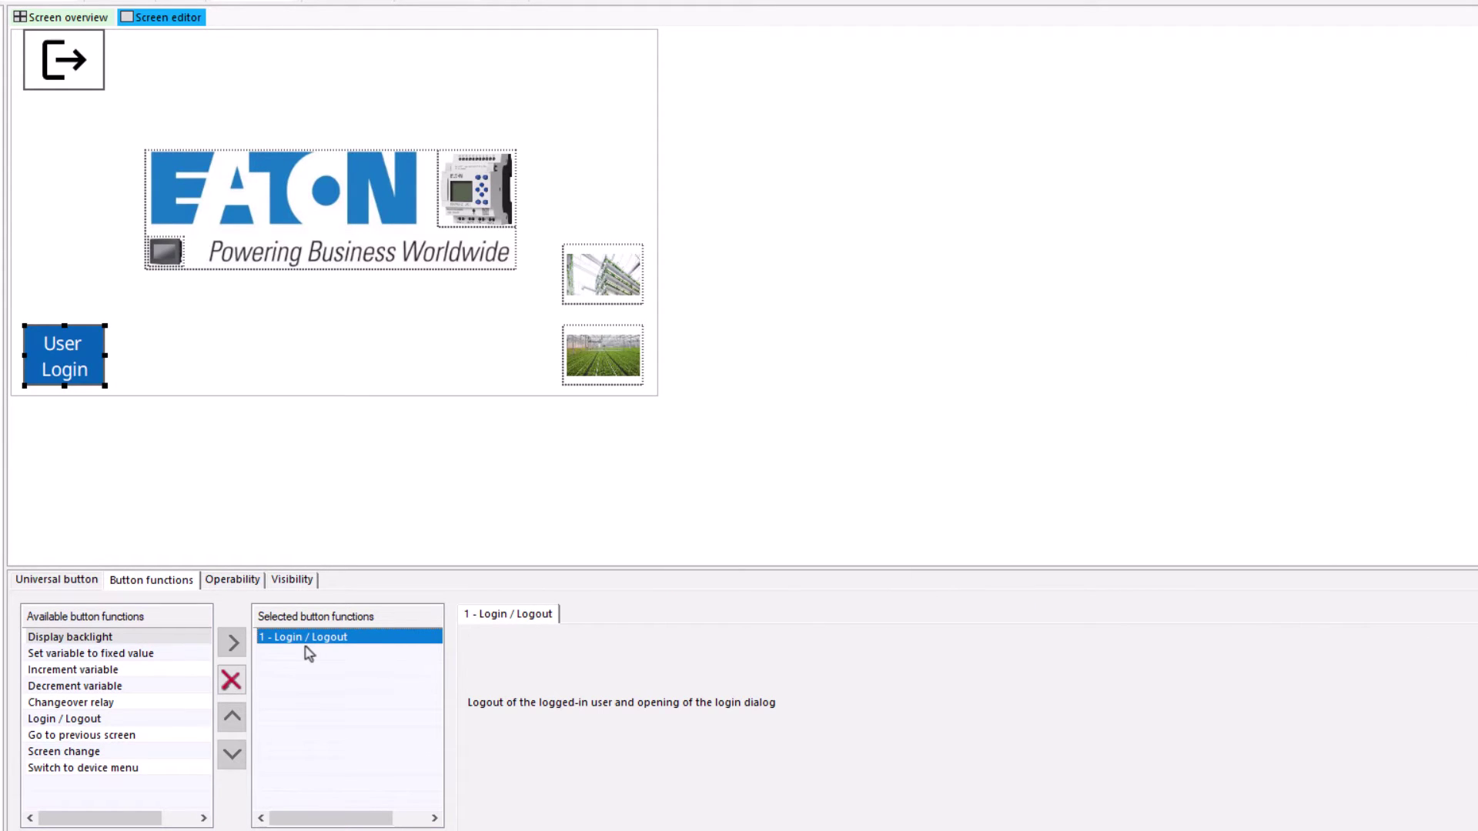
left_click(600, 362)
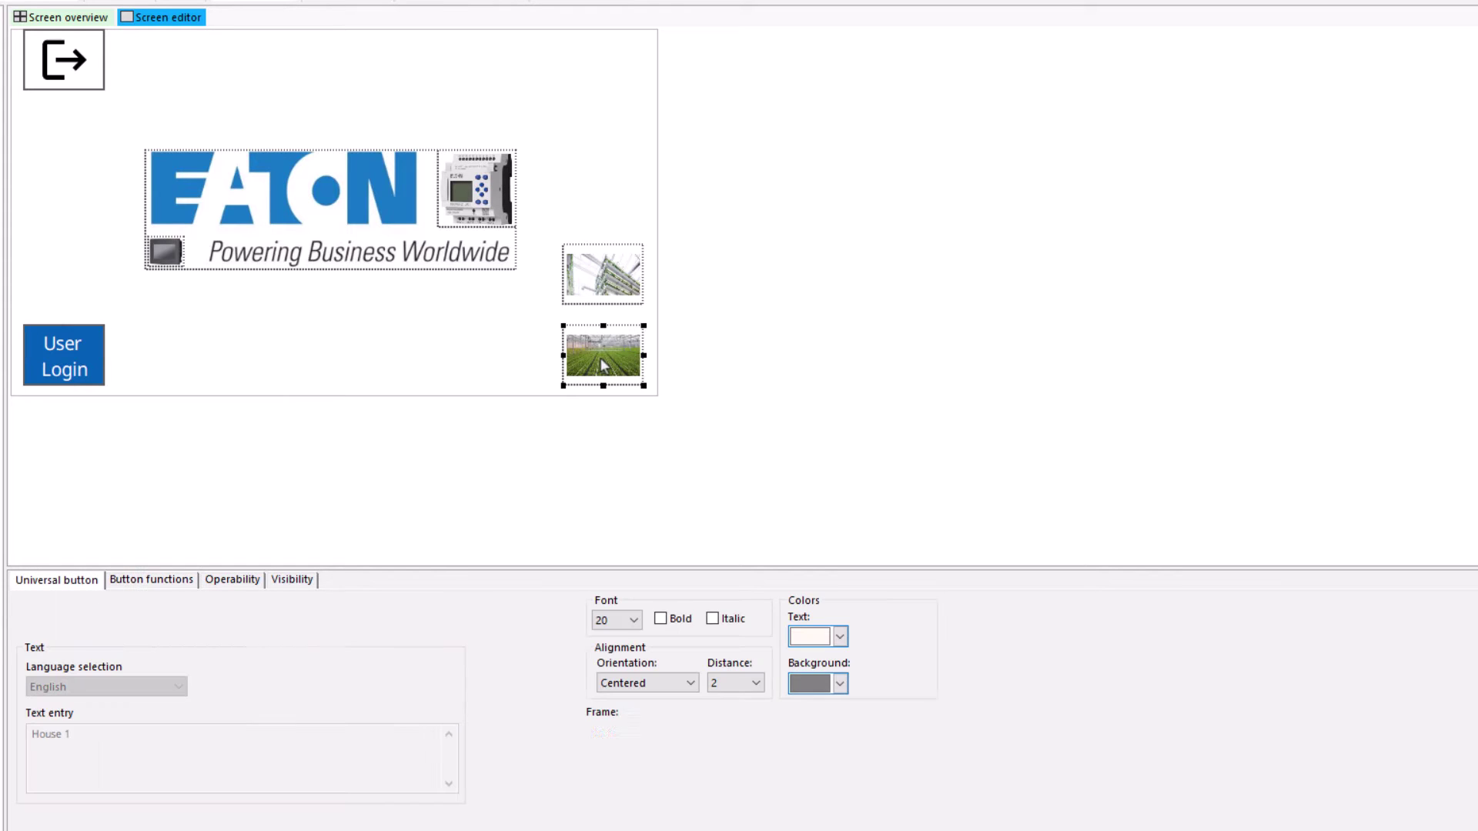
left_click(142, 582)
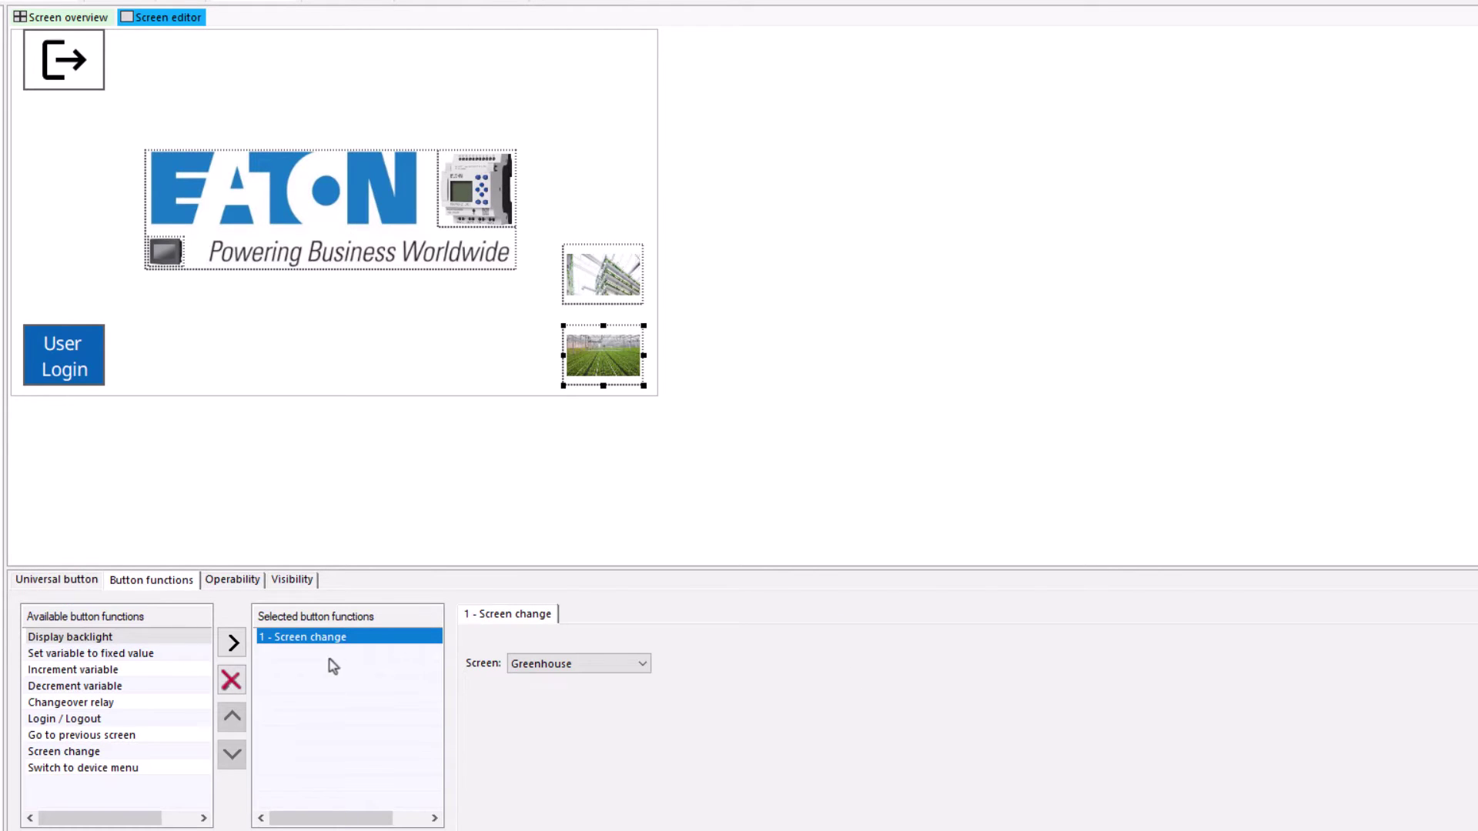
left_click(61, 583)
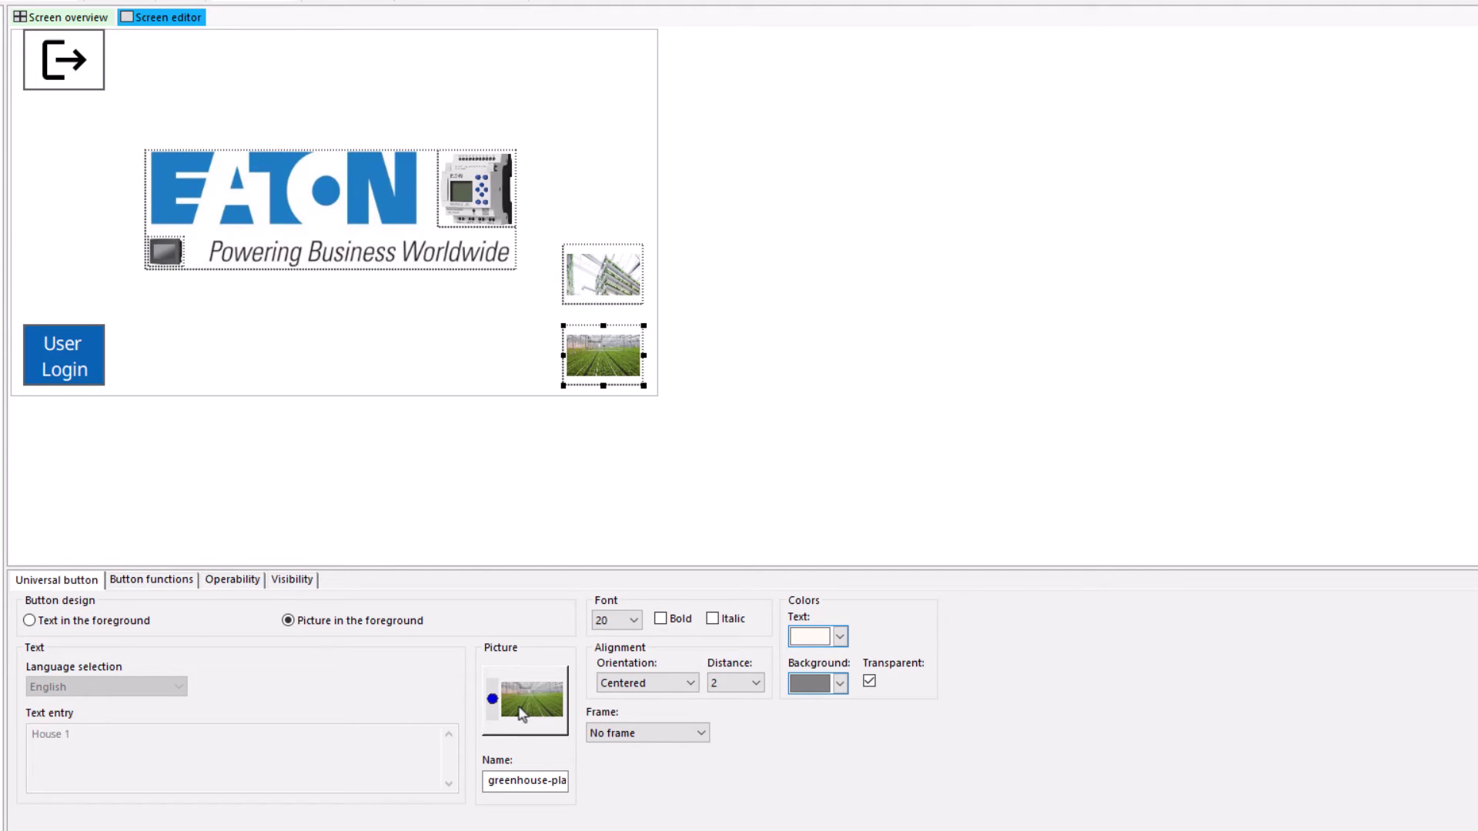
left_click(624, 273)
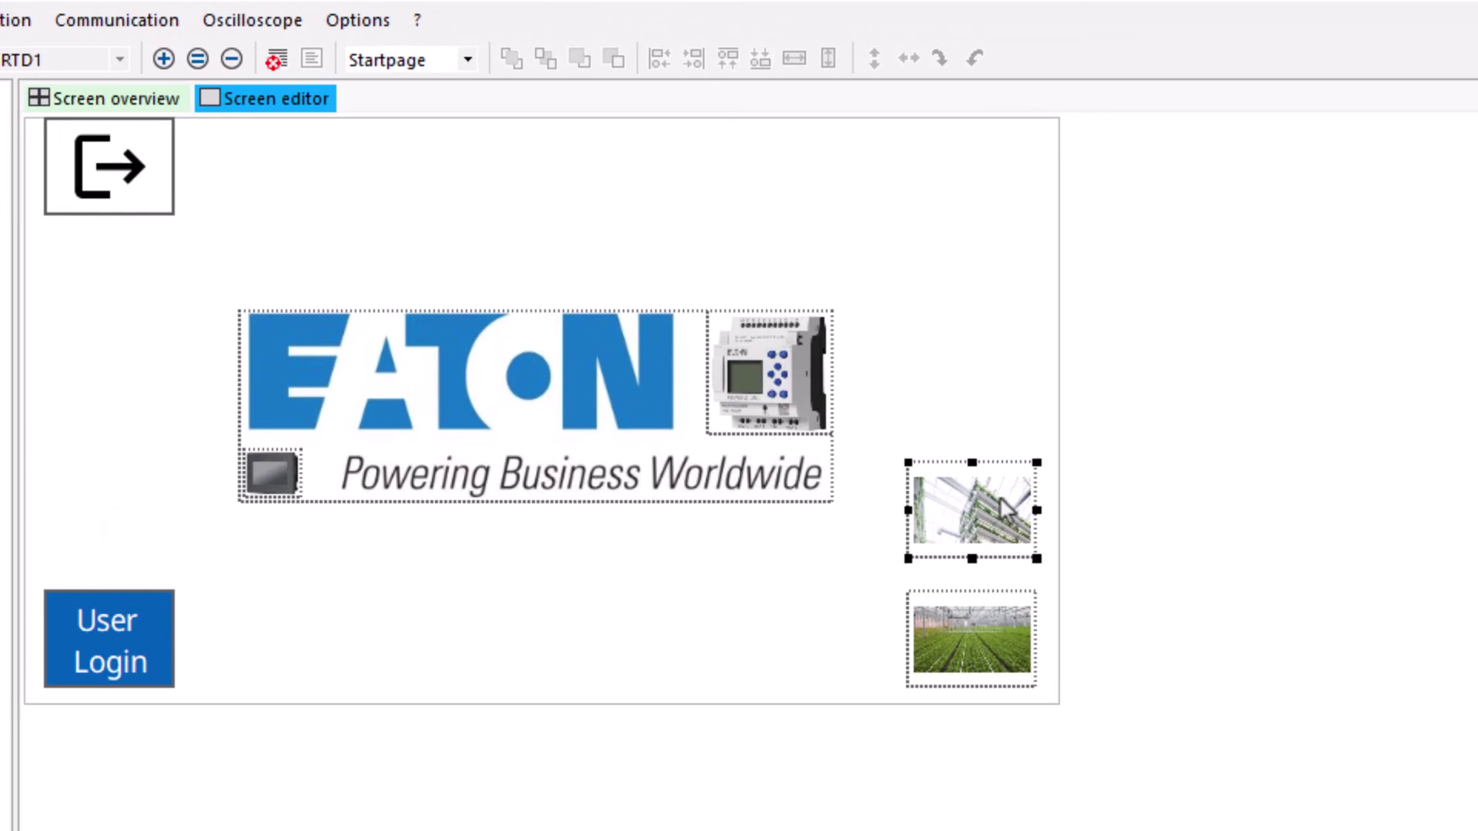
left_click(941, 639)
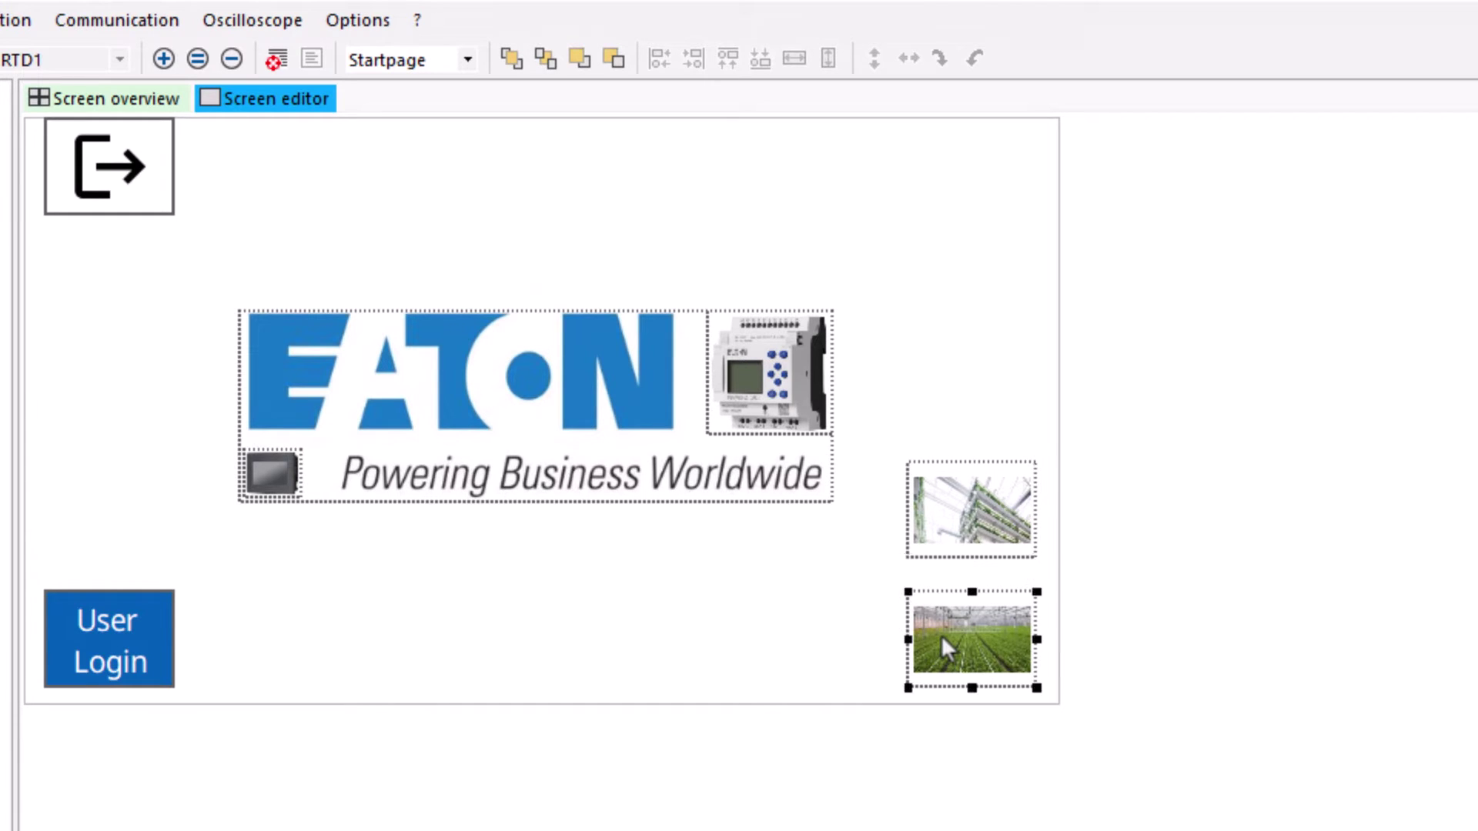
left_click(971, 500, "ctrl")
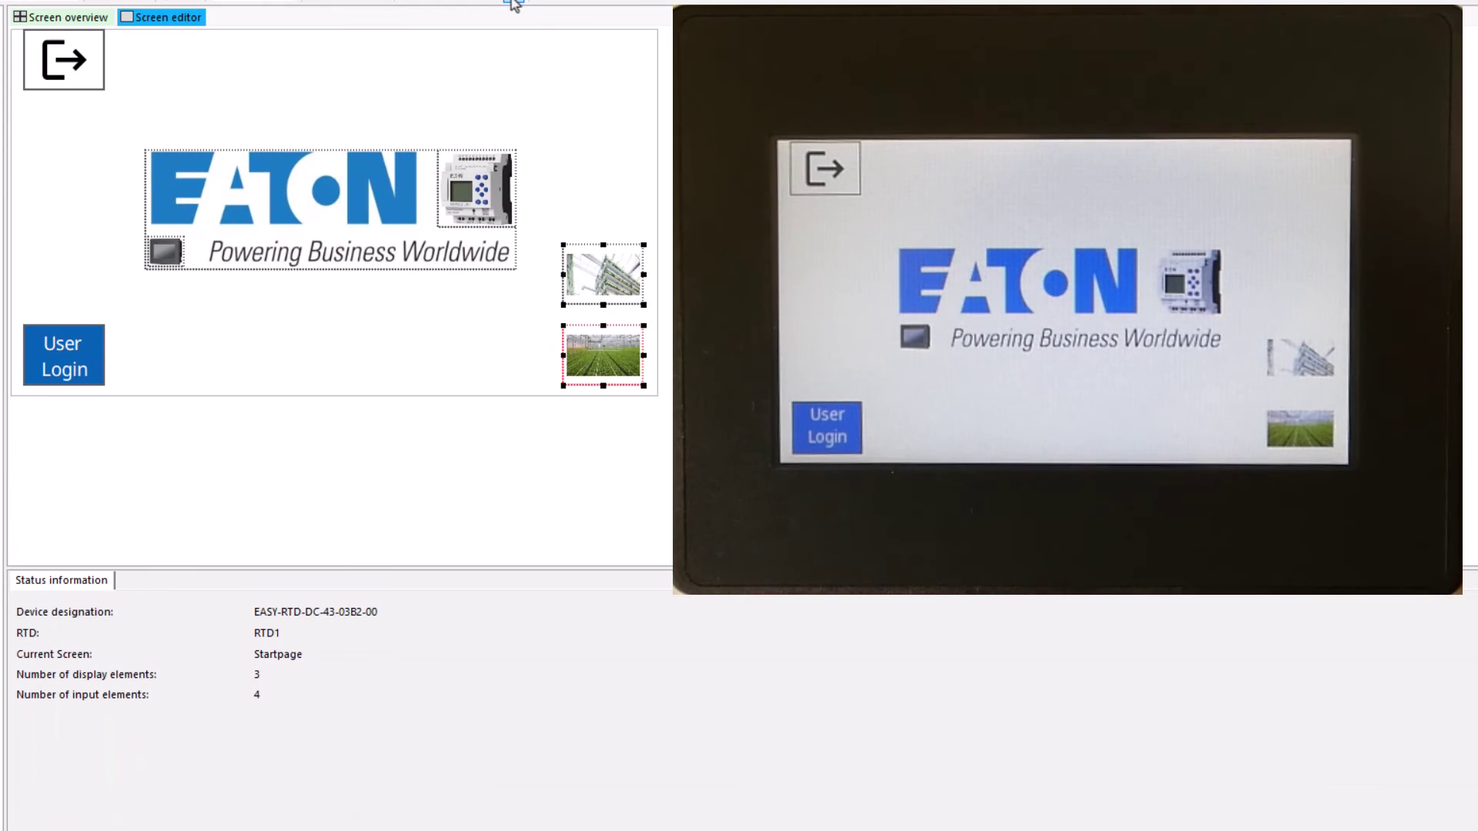
- Open the Greenhouse screen from the overview and confirm its home button returns to Startpage
left_click(70, 17)
double_click(543, 162)
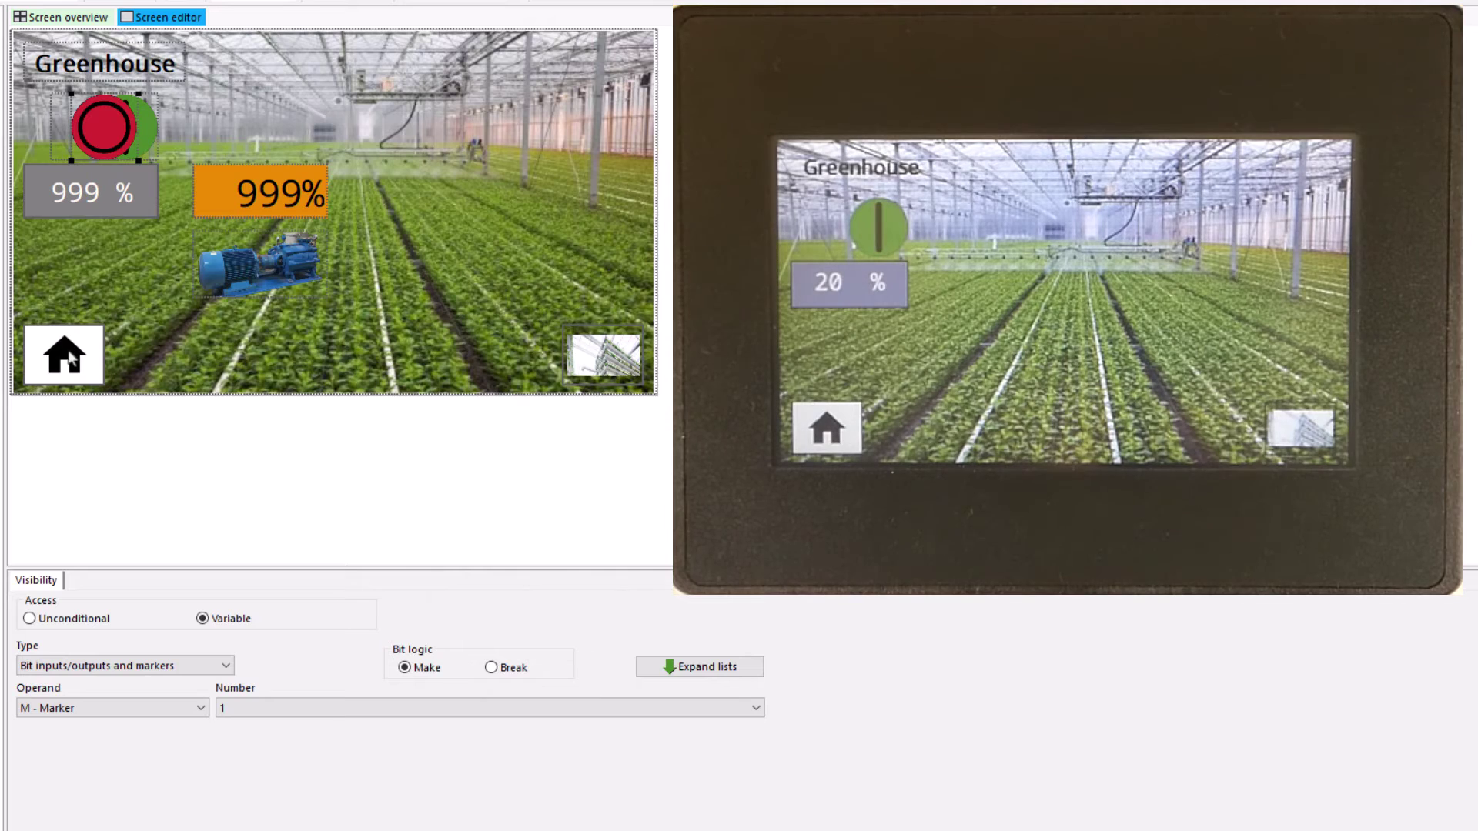
left_click(71, 360)
left_click(150, 579)
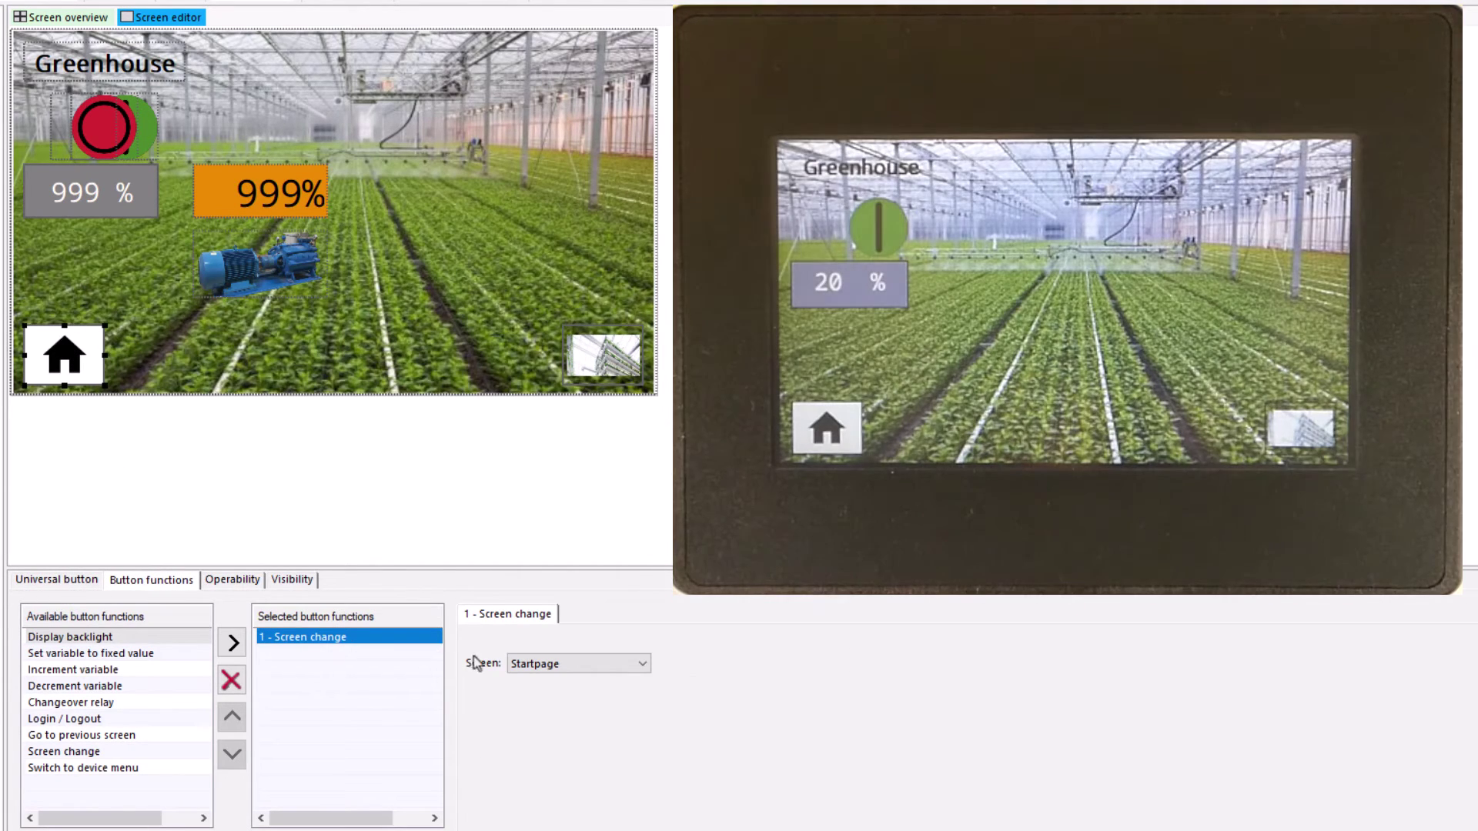
left_click(66, 580)
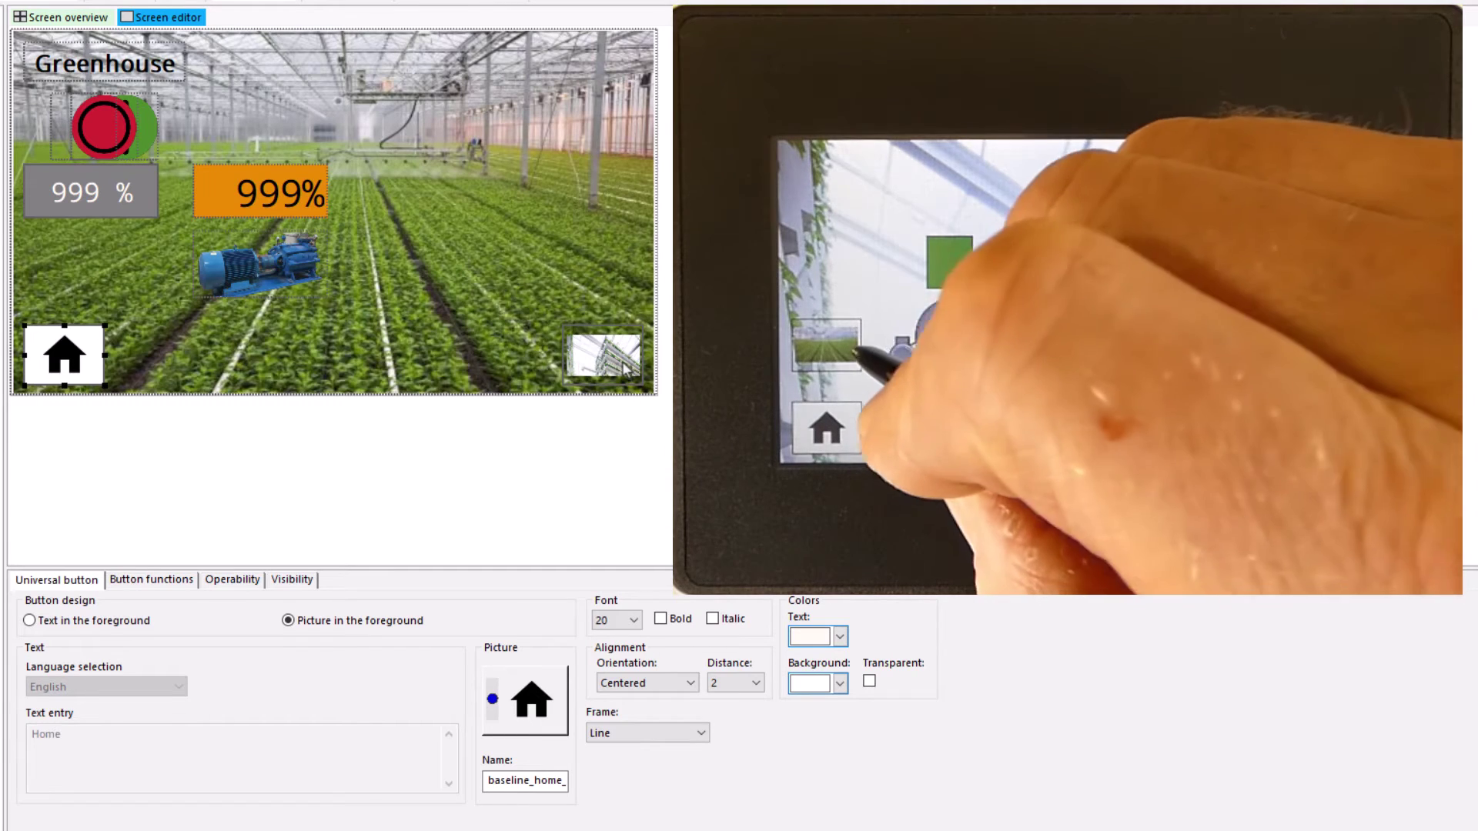
- Check that the corner picture button's Screen change target is Planthouse
left_click(611, 377)
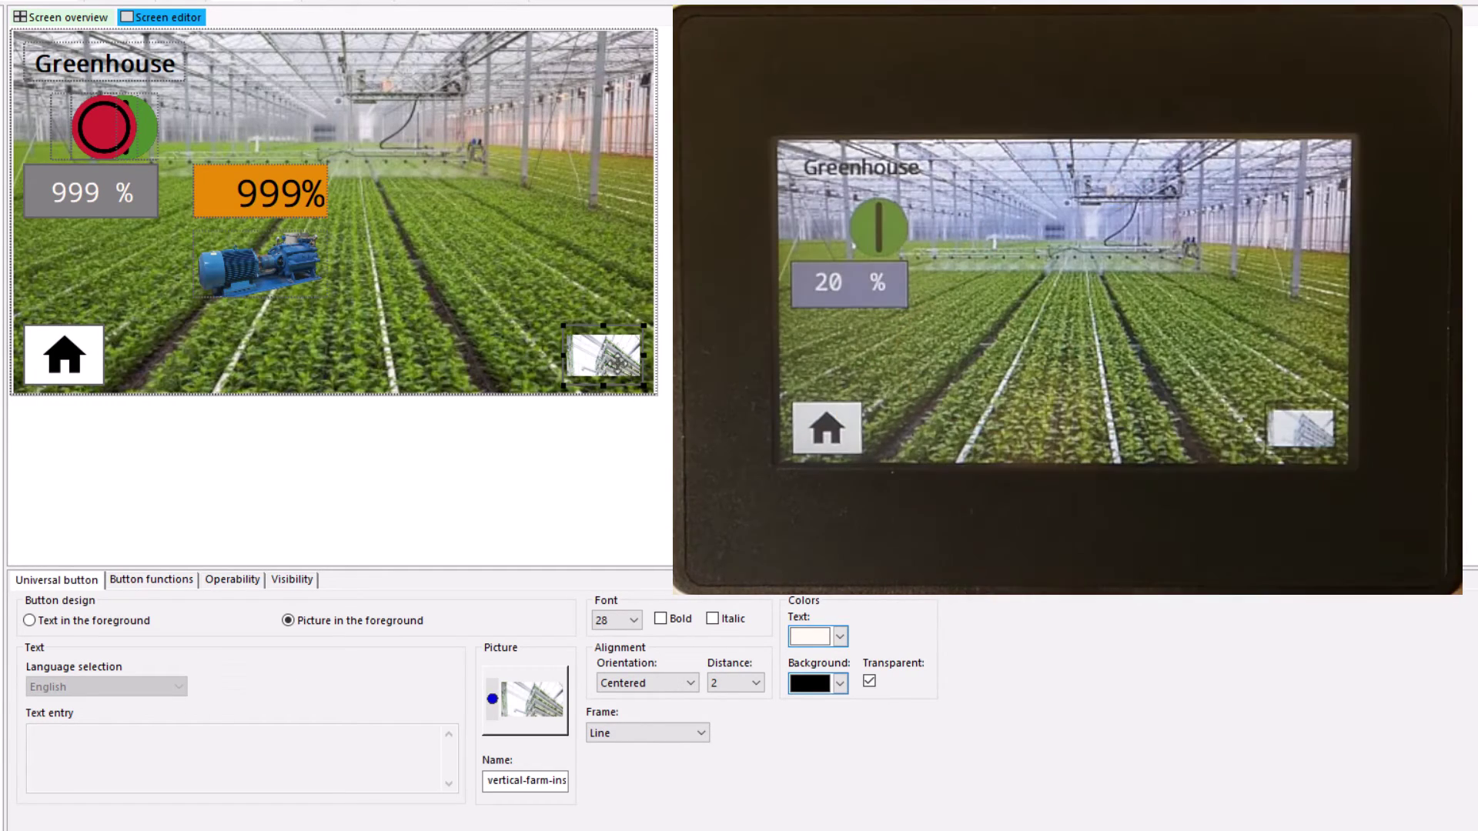
left_click(152, 580)
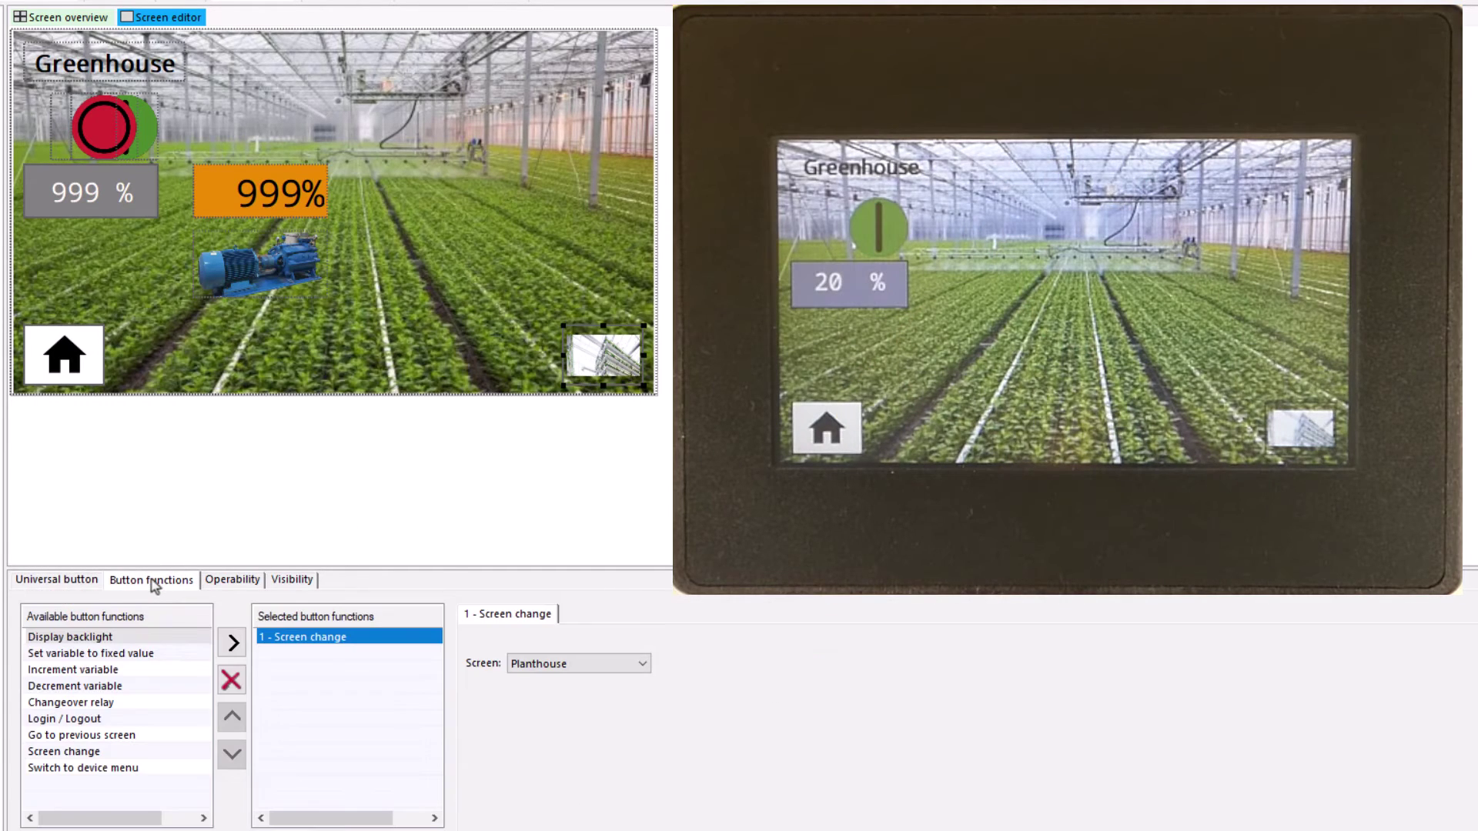
left_click(61, 582)
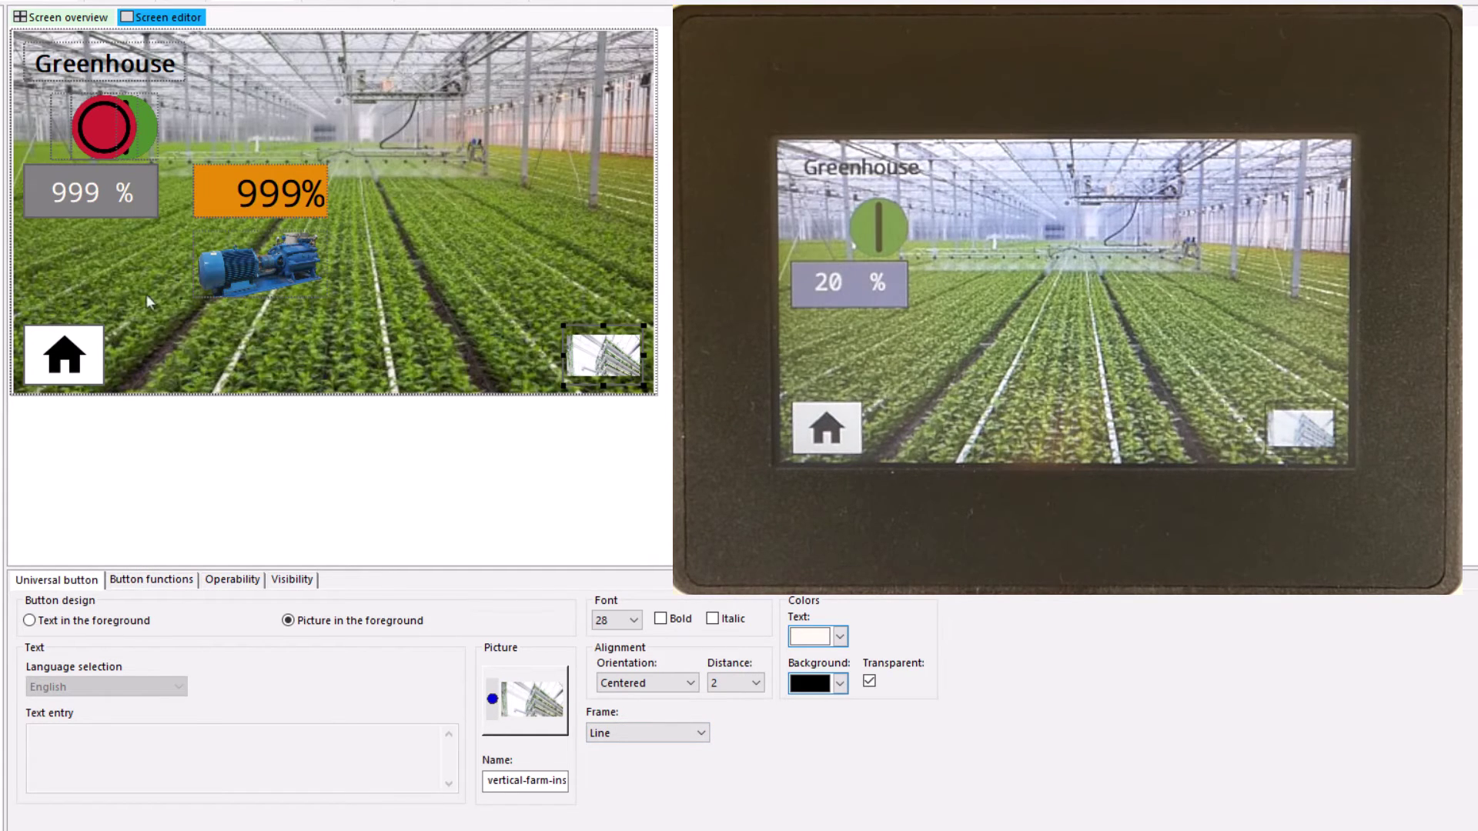
left_click(110, 204)
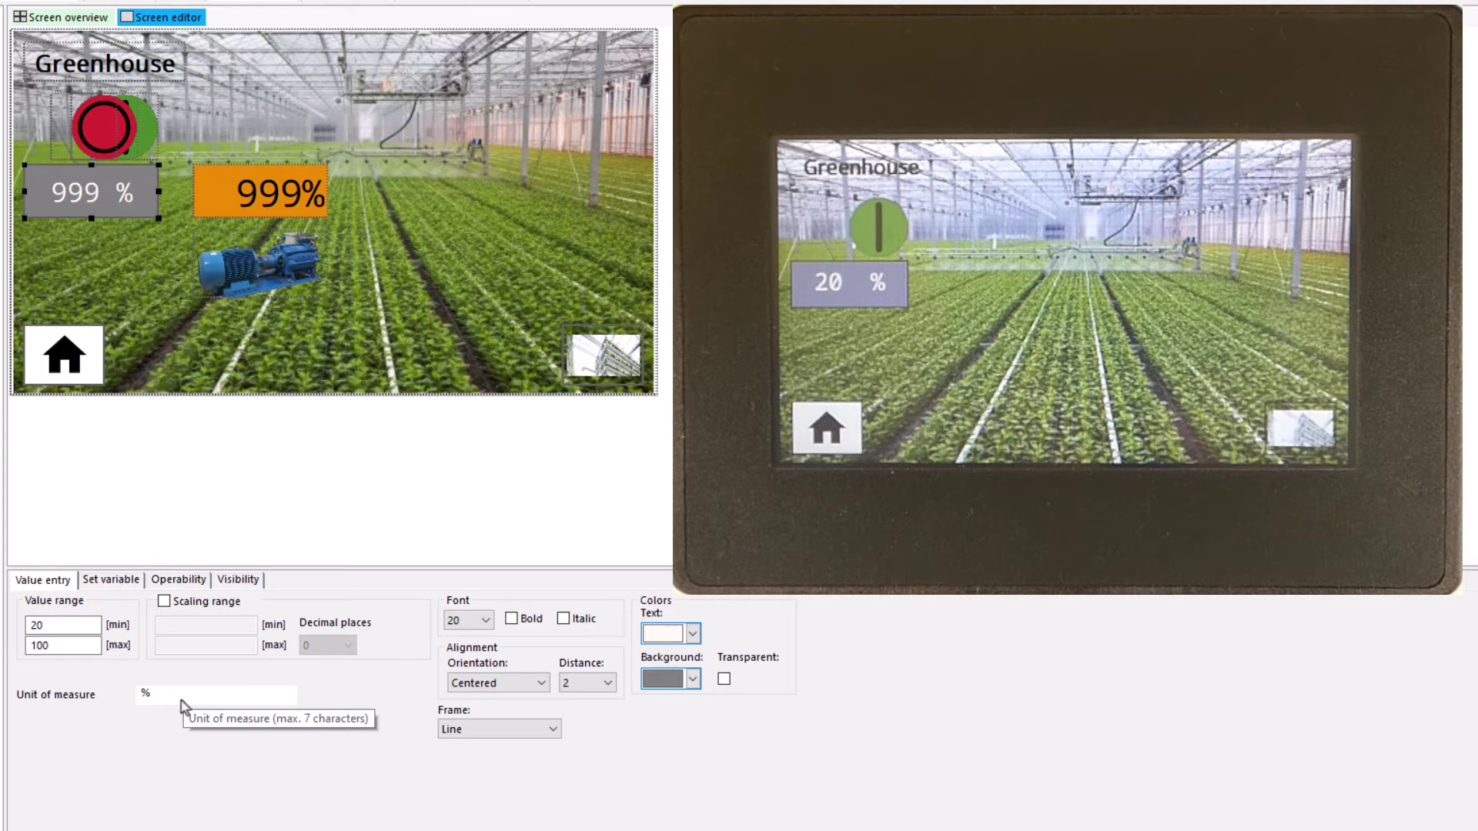
left_click(122, 585)
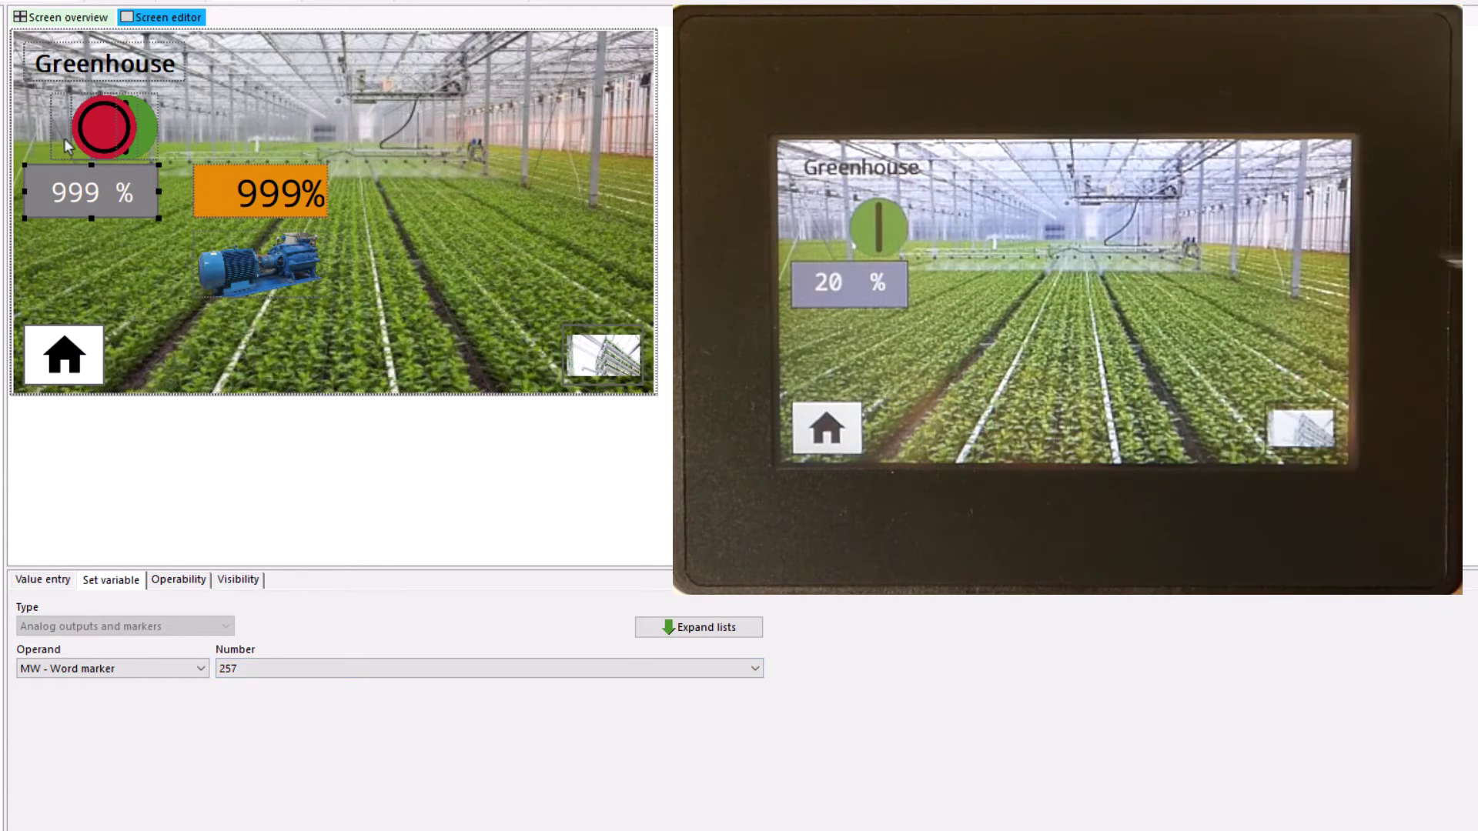
- Check the red button's Changeover relay function and move it onto the green indicator at 60,48
left_click(63, 137)
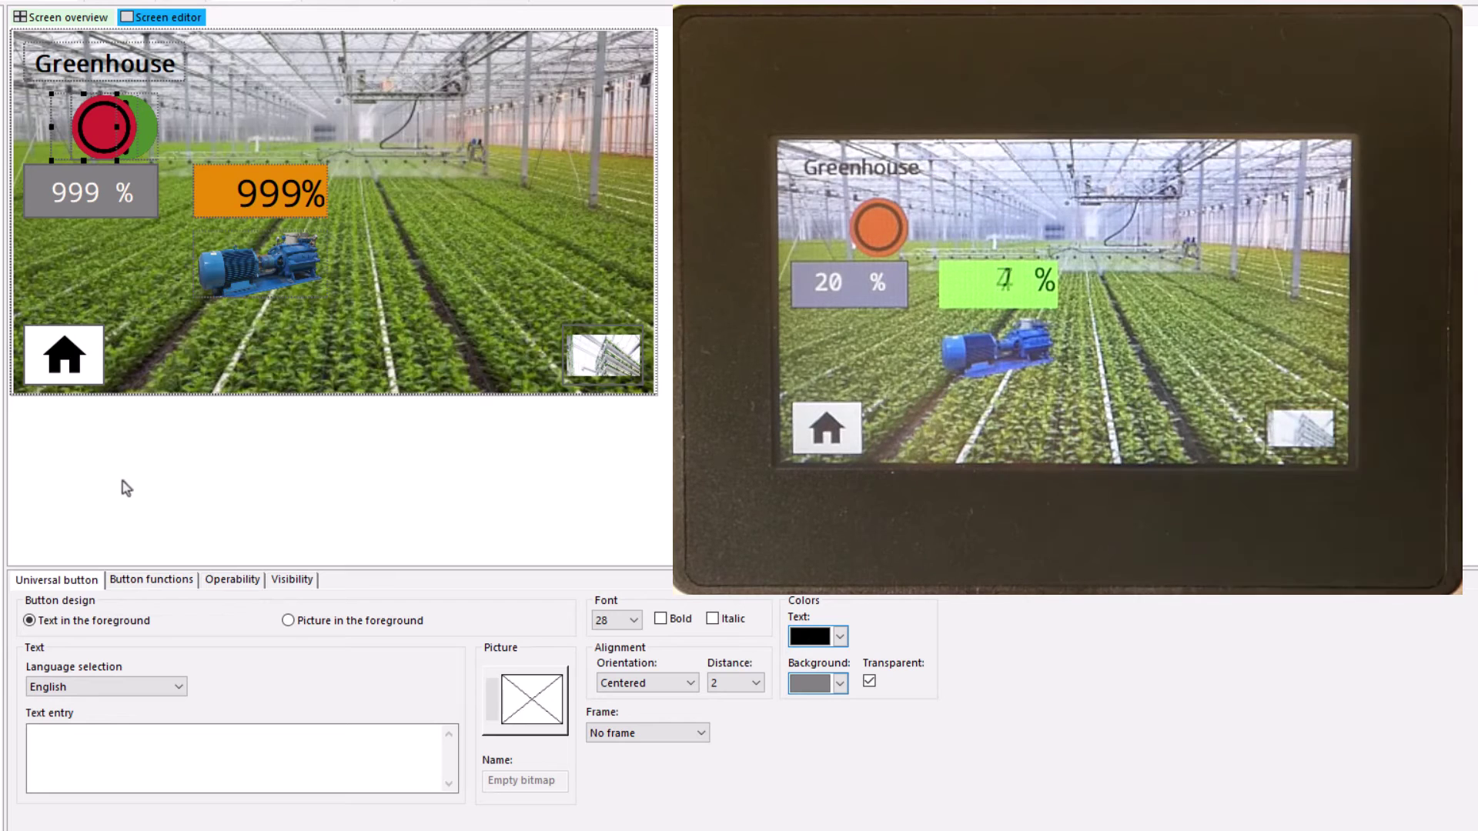
left_click(143, 580)
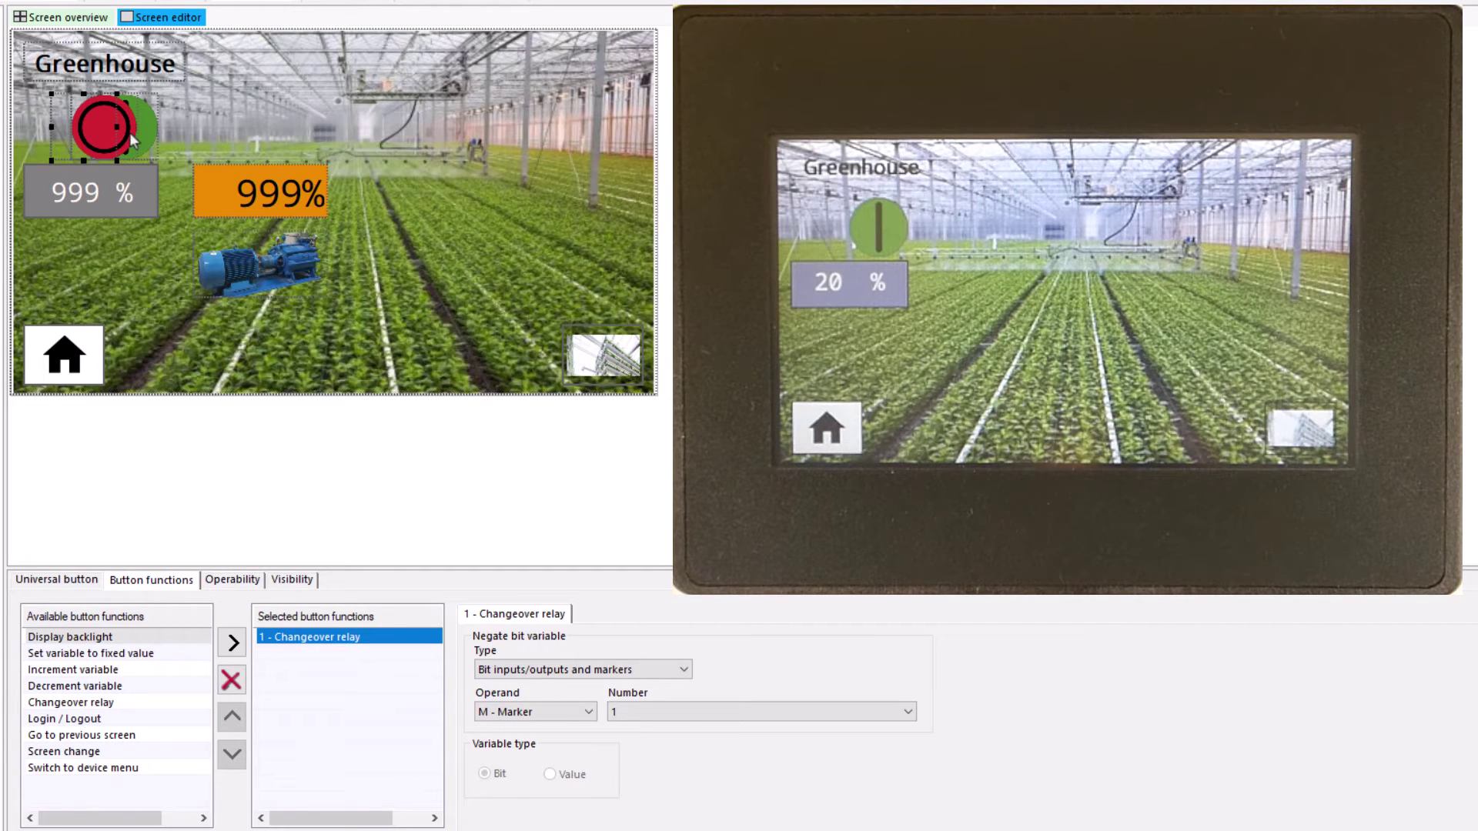
left_click(129, 133)
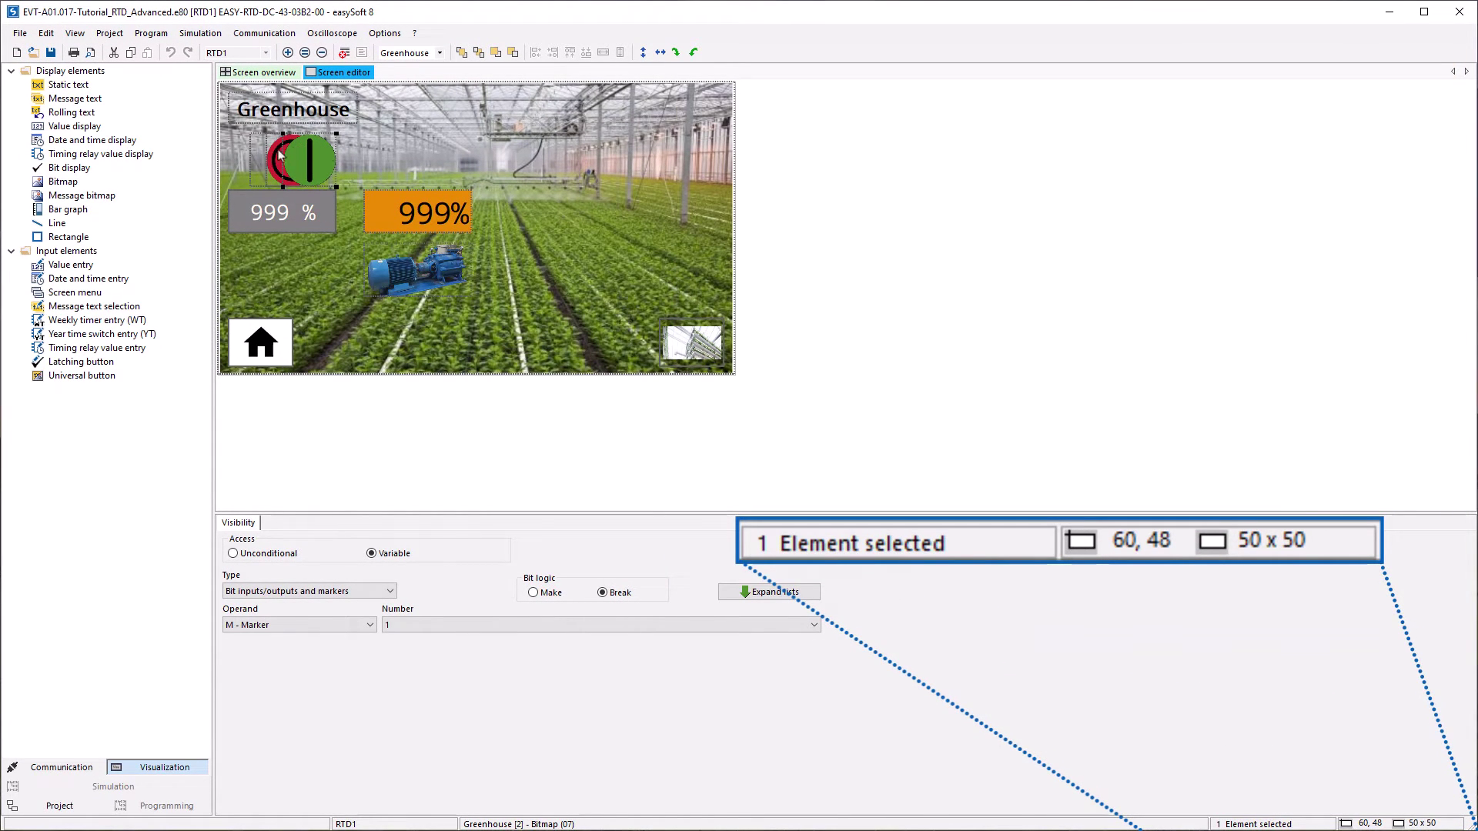
left_click_drag(250, 162, 277, 163)
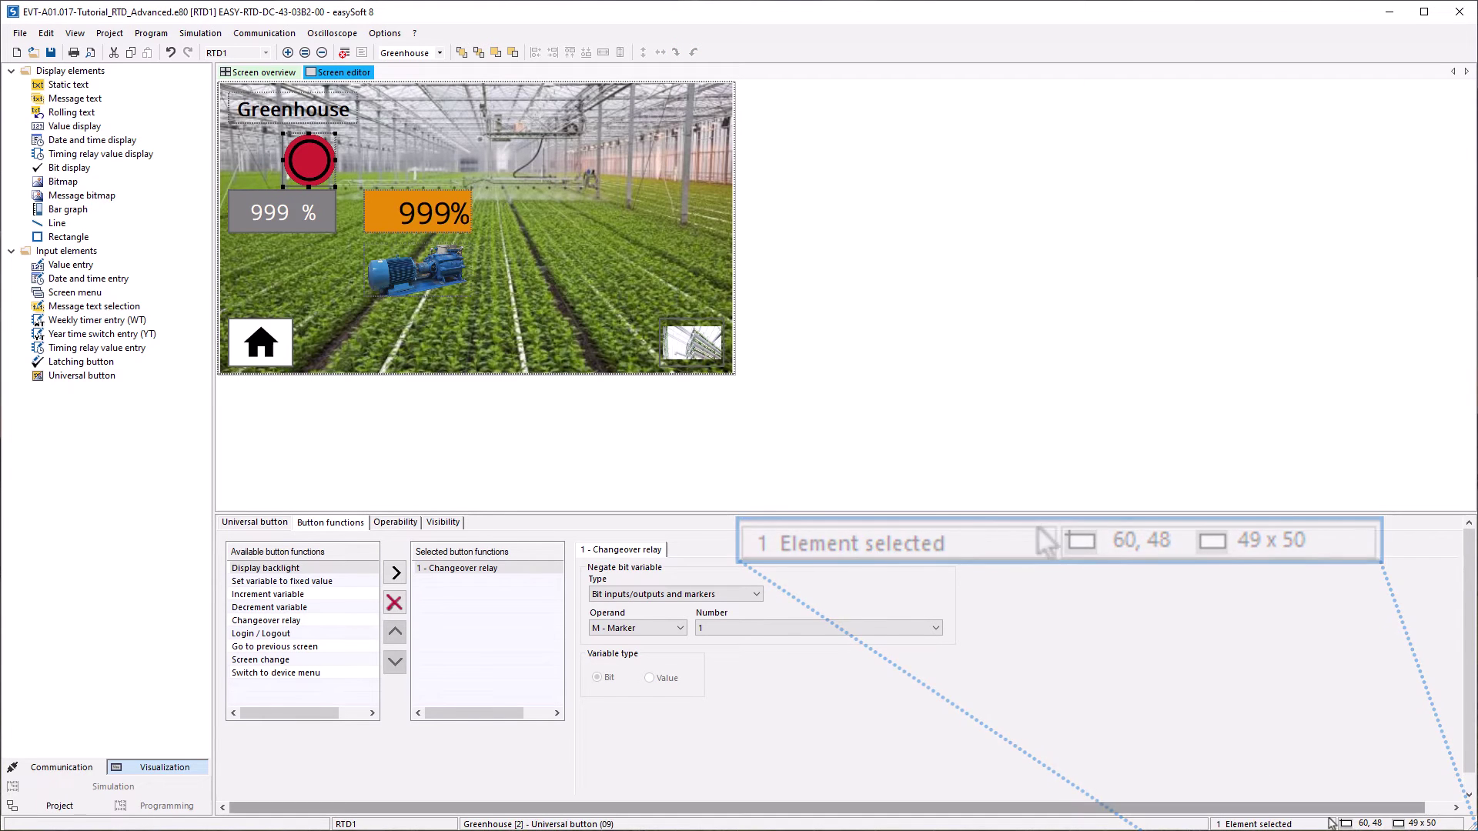
- Inspect the orange 999% value display's visibility on marker M1 and its 0–100 range colours
left_click(300, 108)
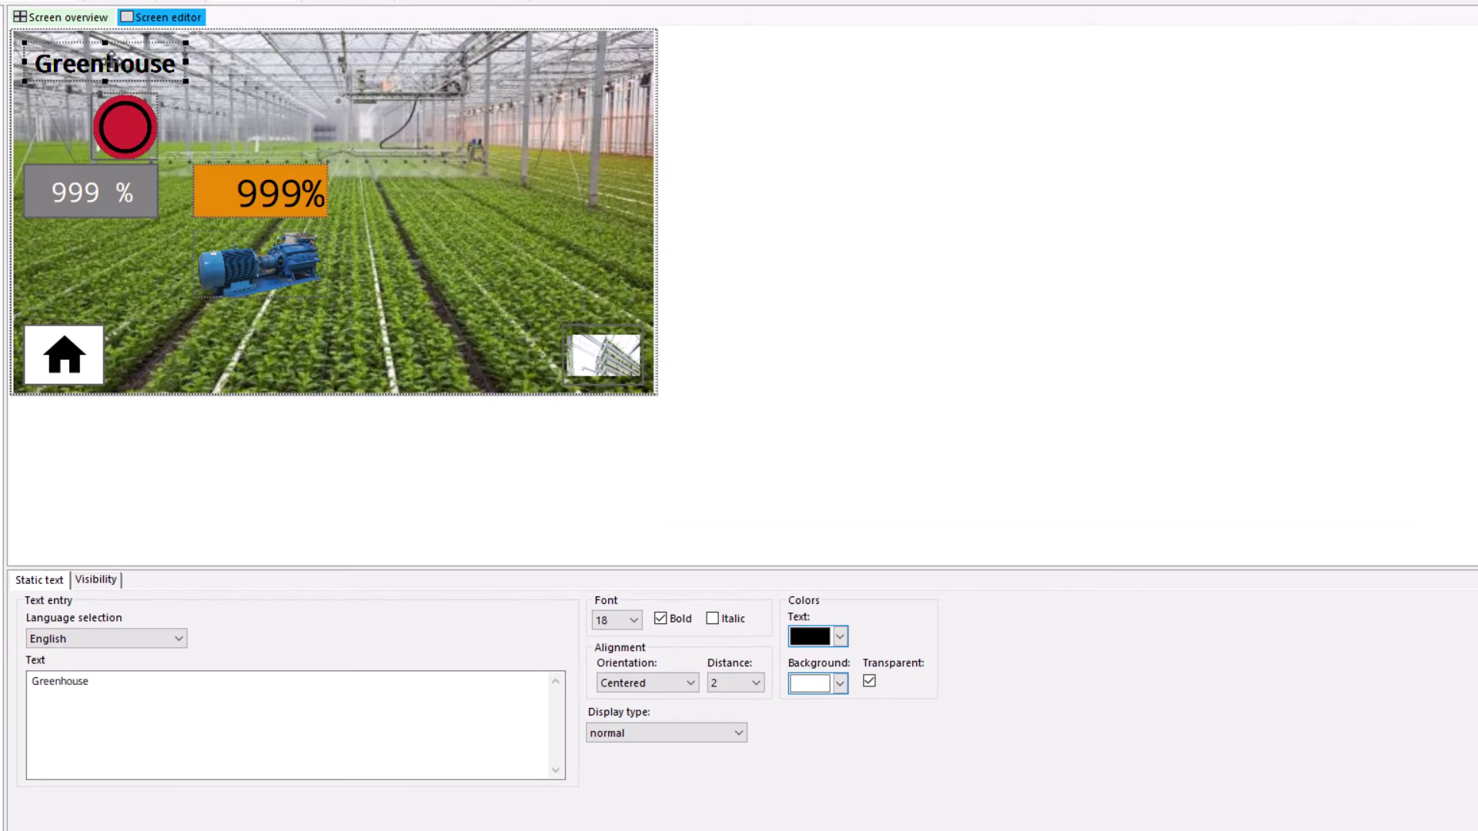
left_click(241, 192)
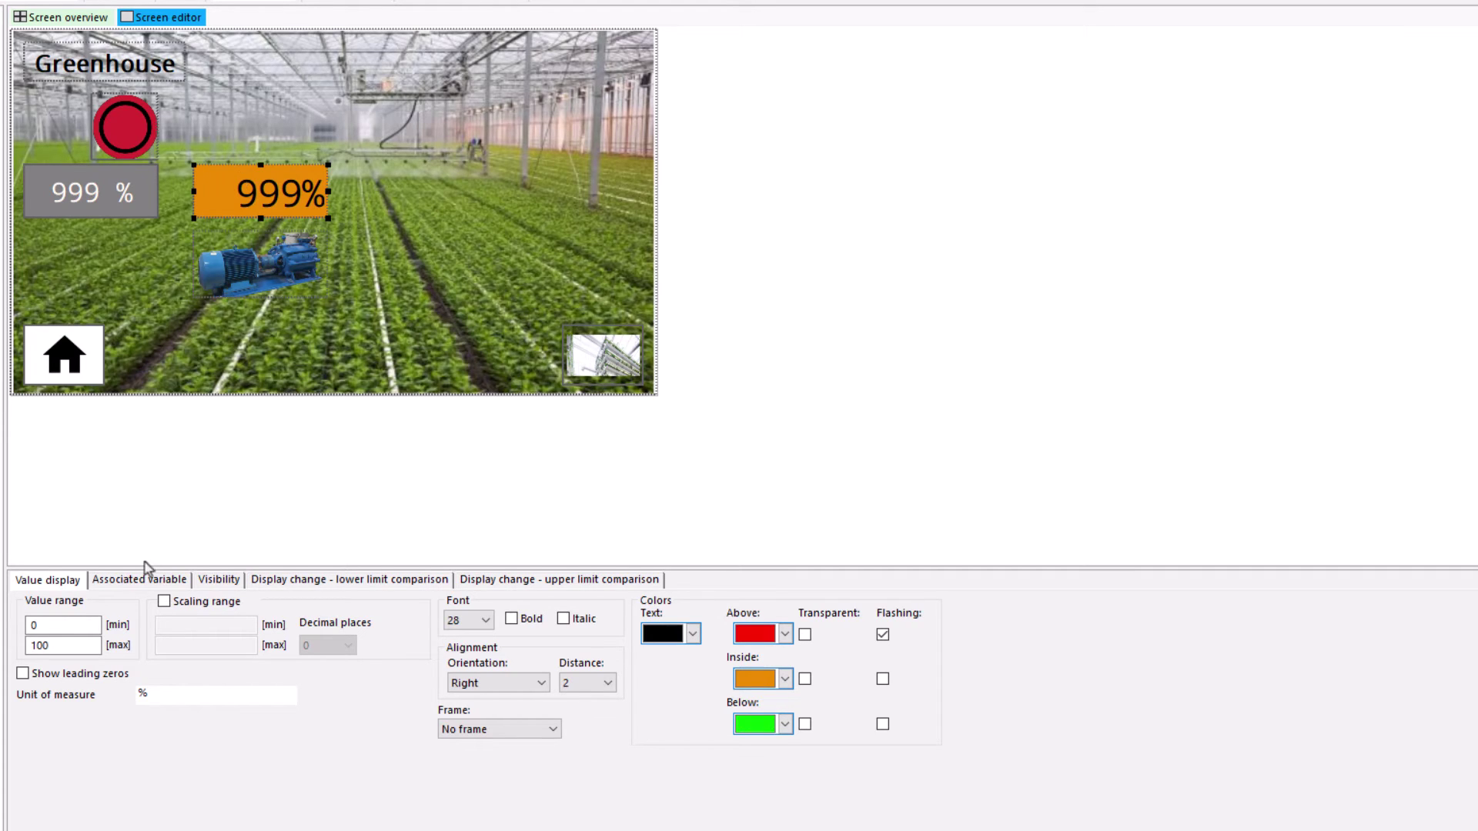
left_click(220, 581)
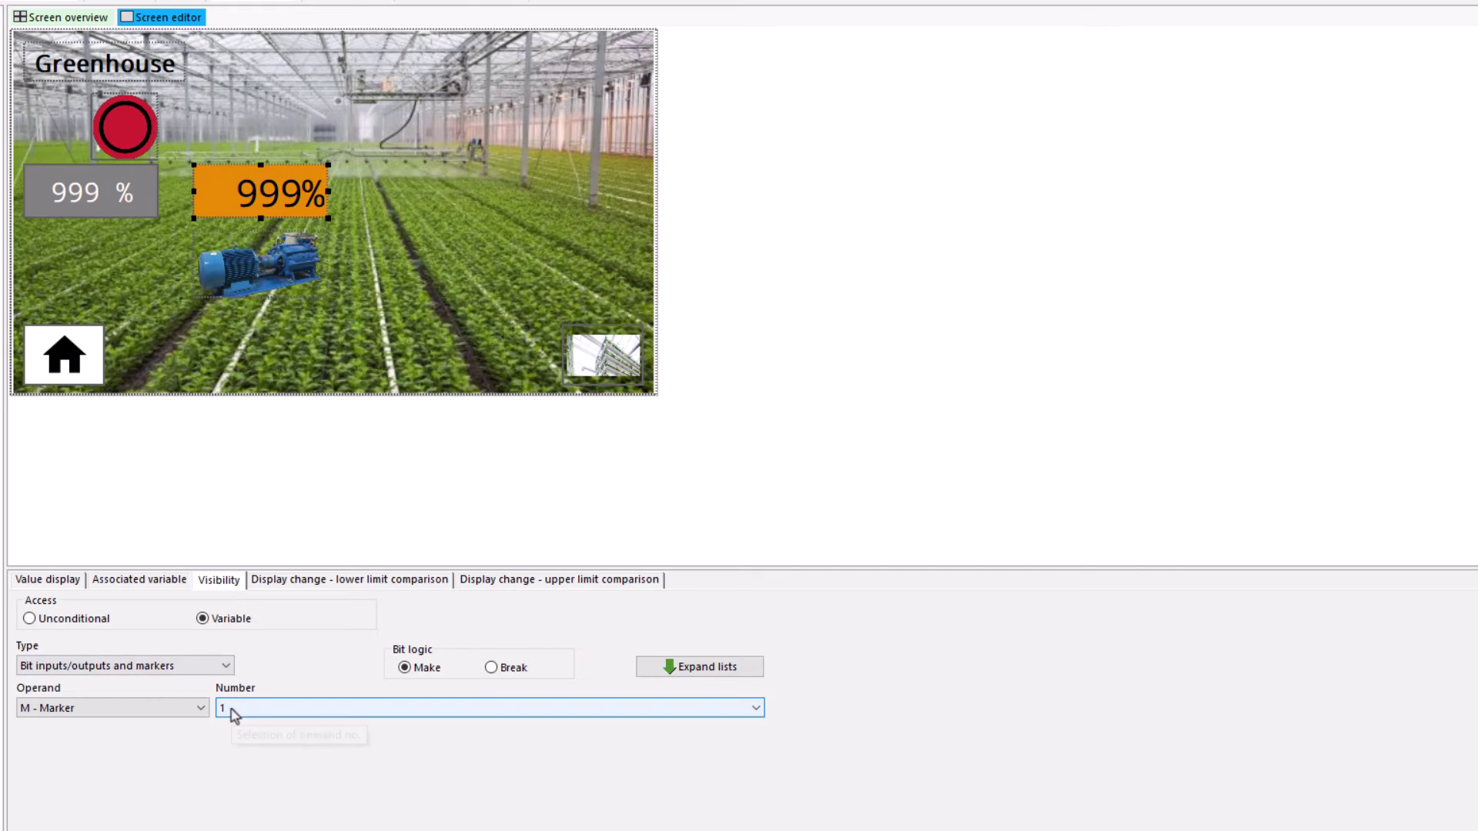
left_click(232, 710)
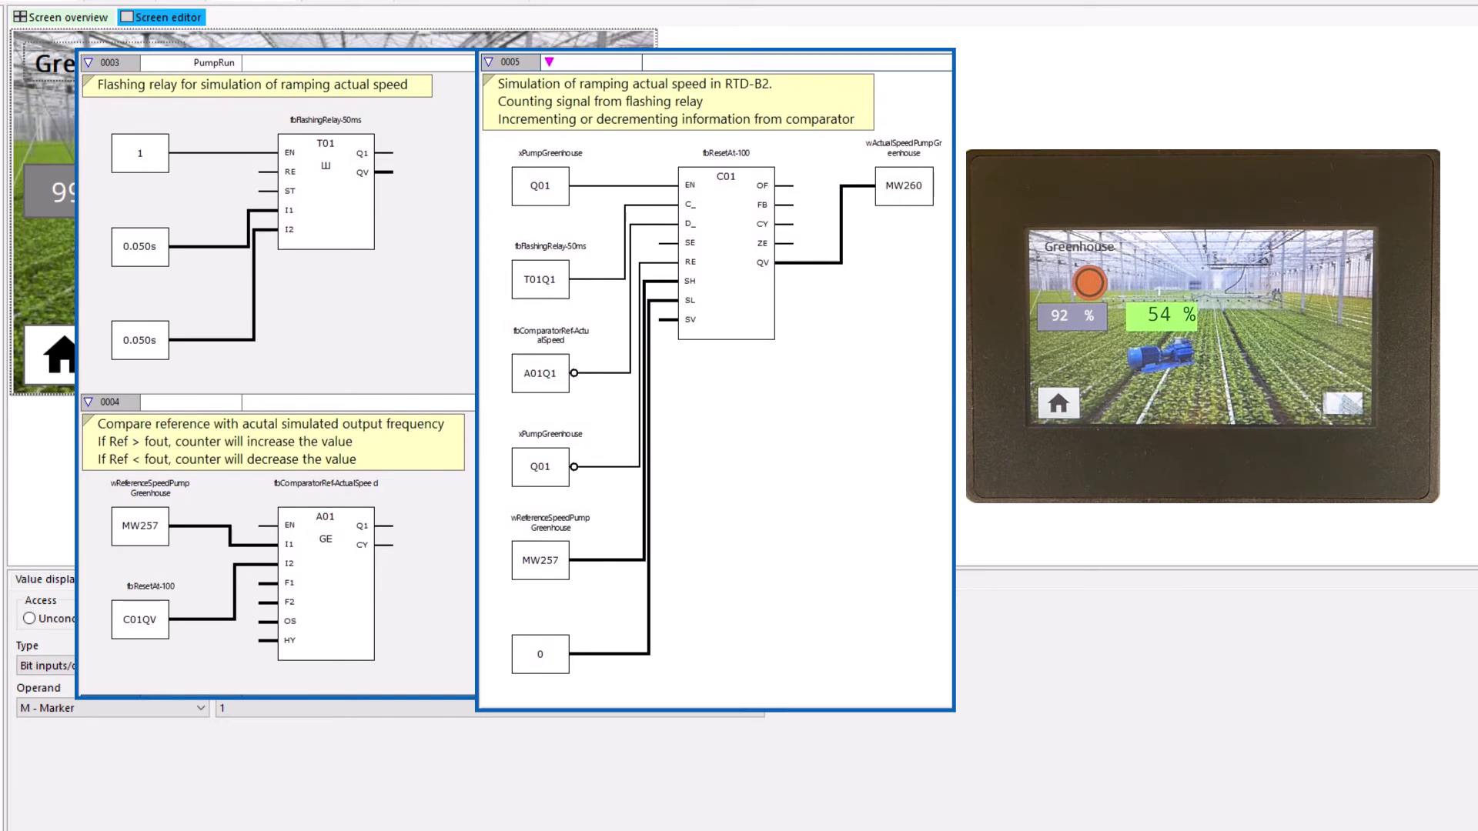
left_click(58, 585)
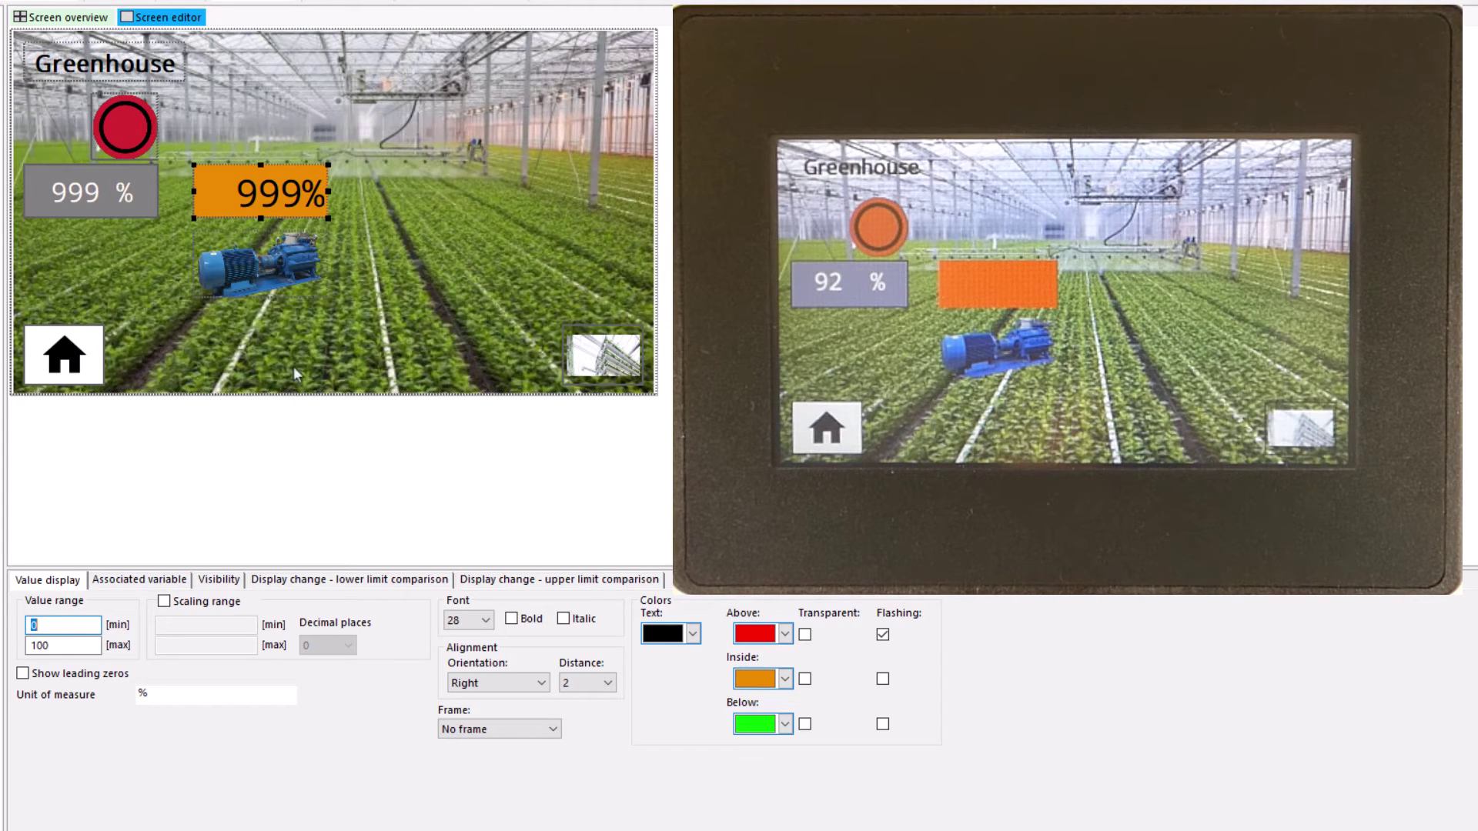
- Check that the pump bitmap's visibility operand is output Q1
left_click(260, 276)
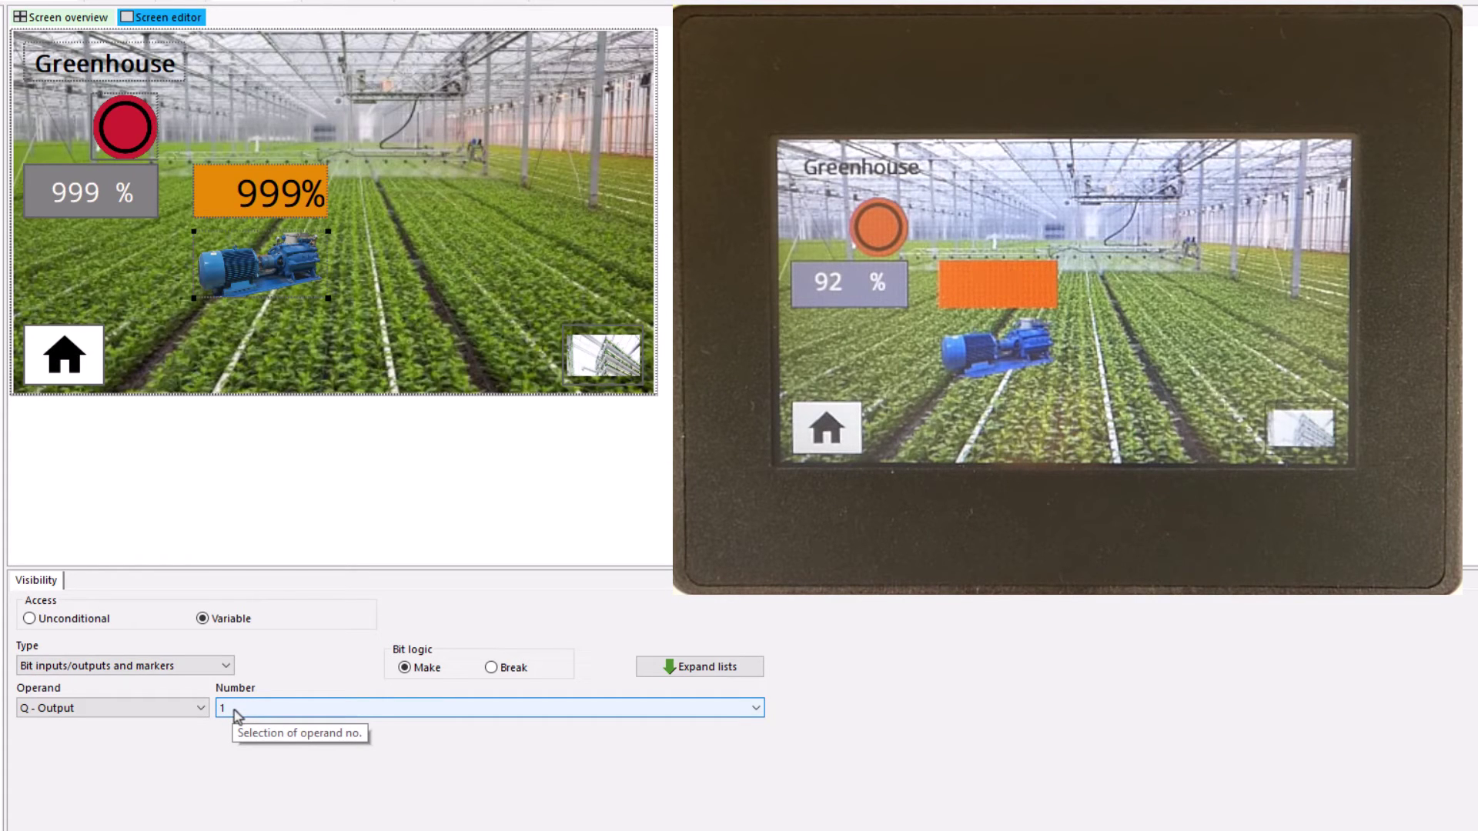
left_click(240, 713)
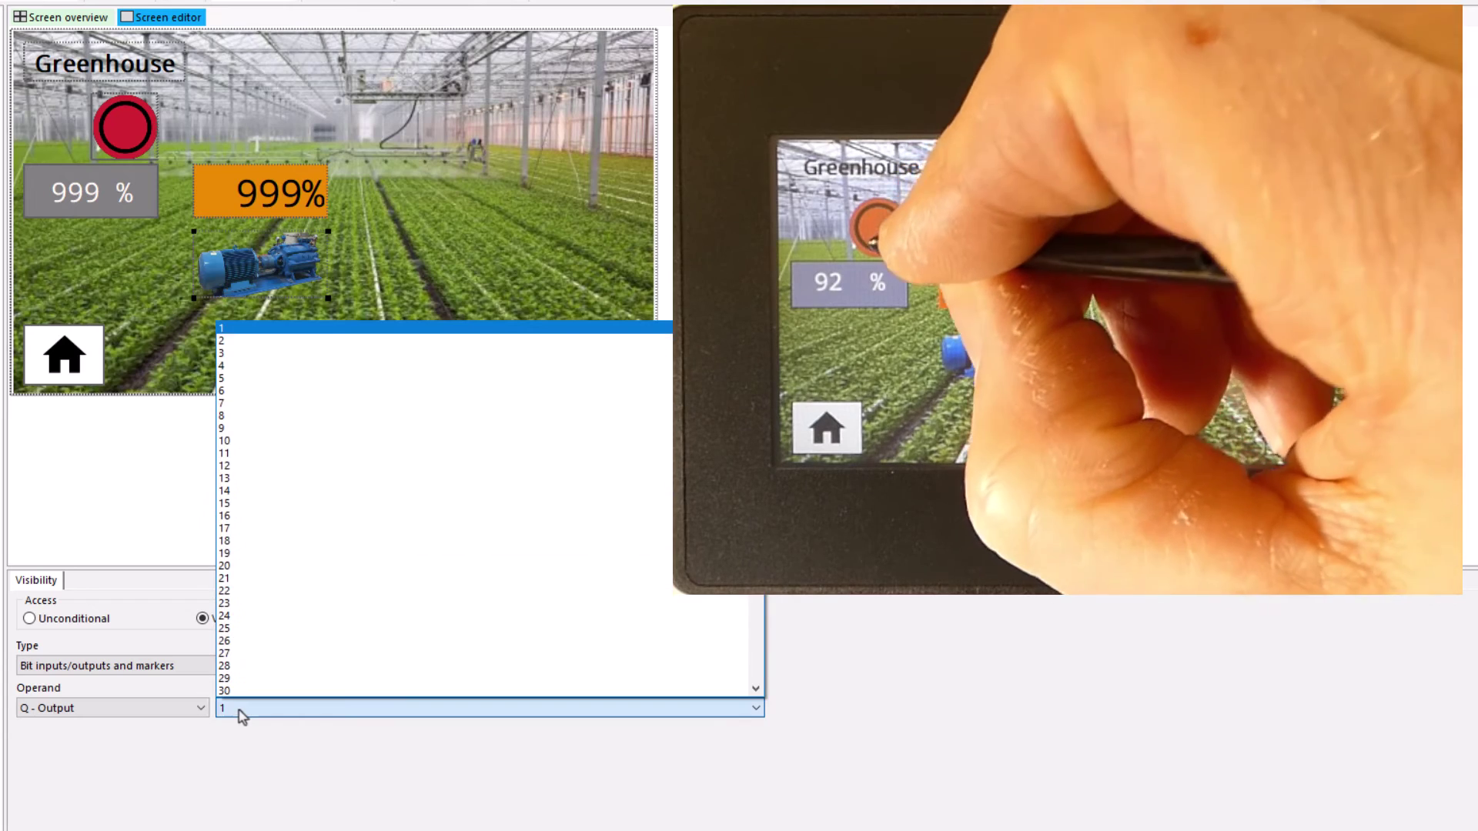
left_click(241, 713)
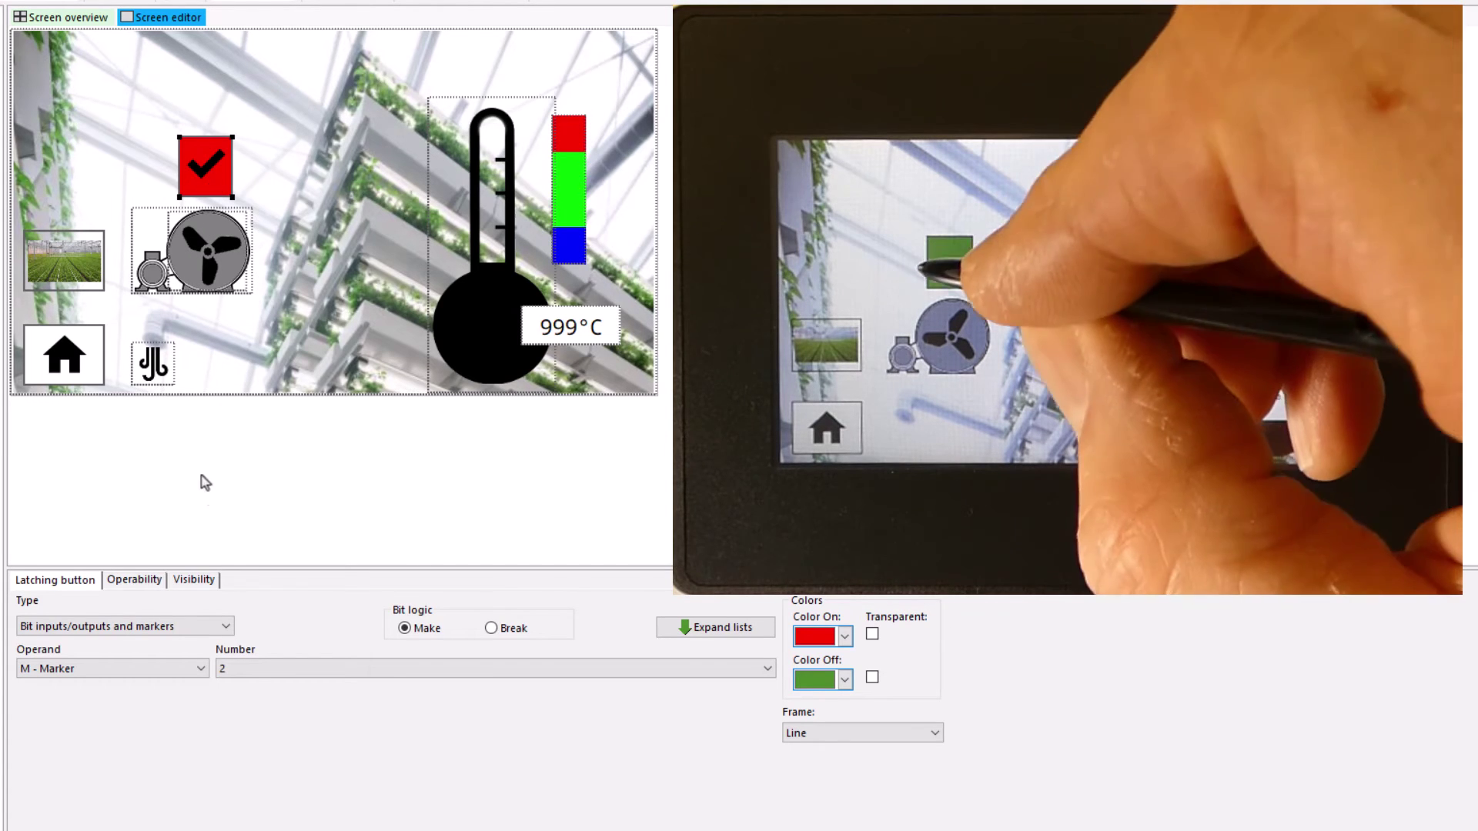
- Review the latching button's marker M2, the fan's marker M6 and the humidity icon's output Q17
left_click(247, 670)
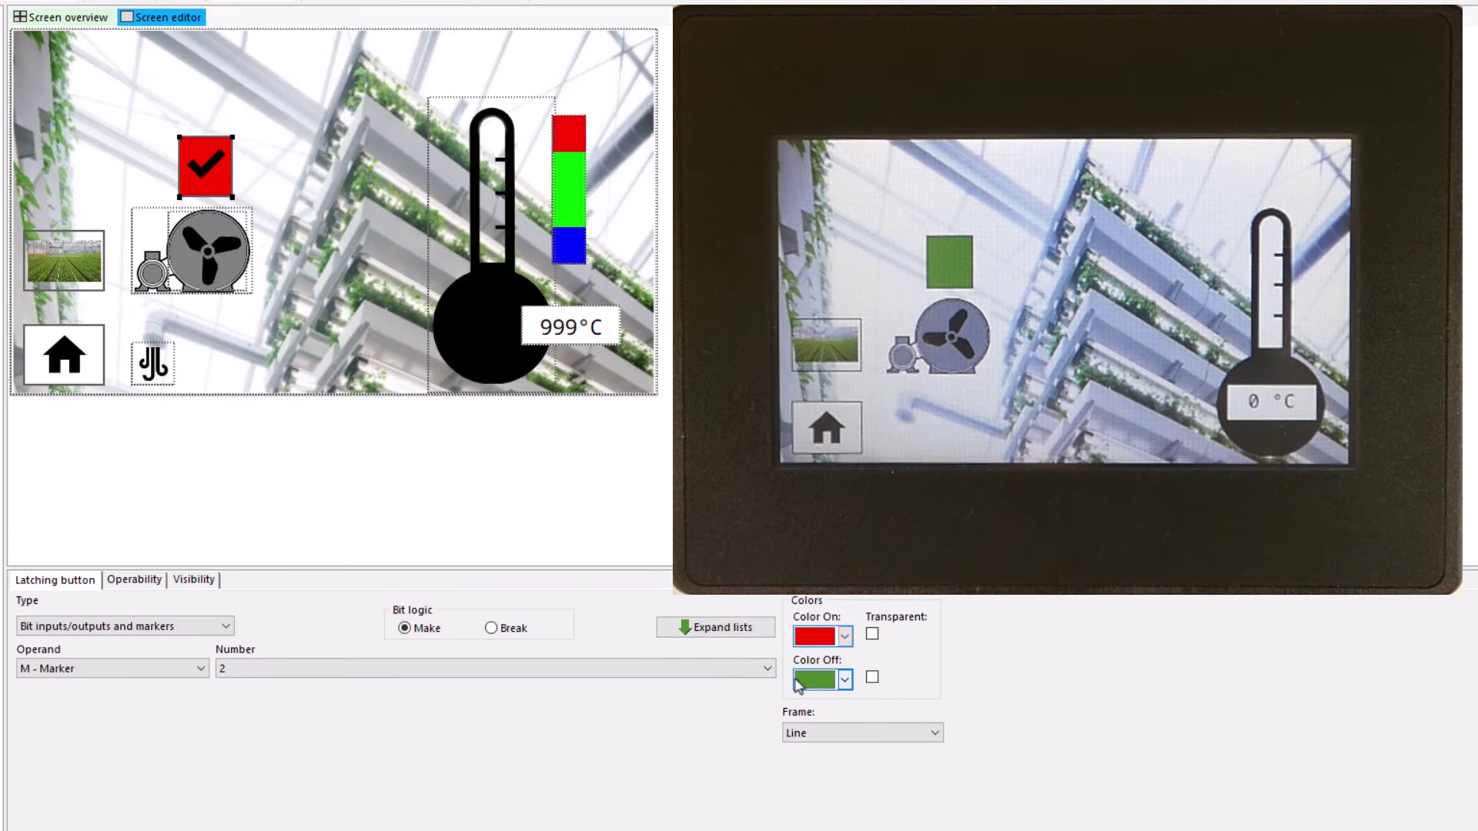
left_click(137, 254)
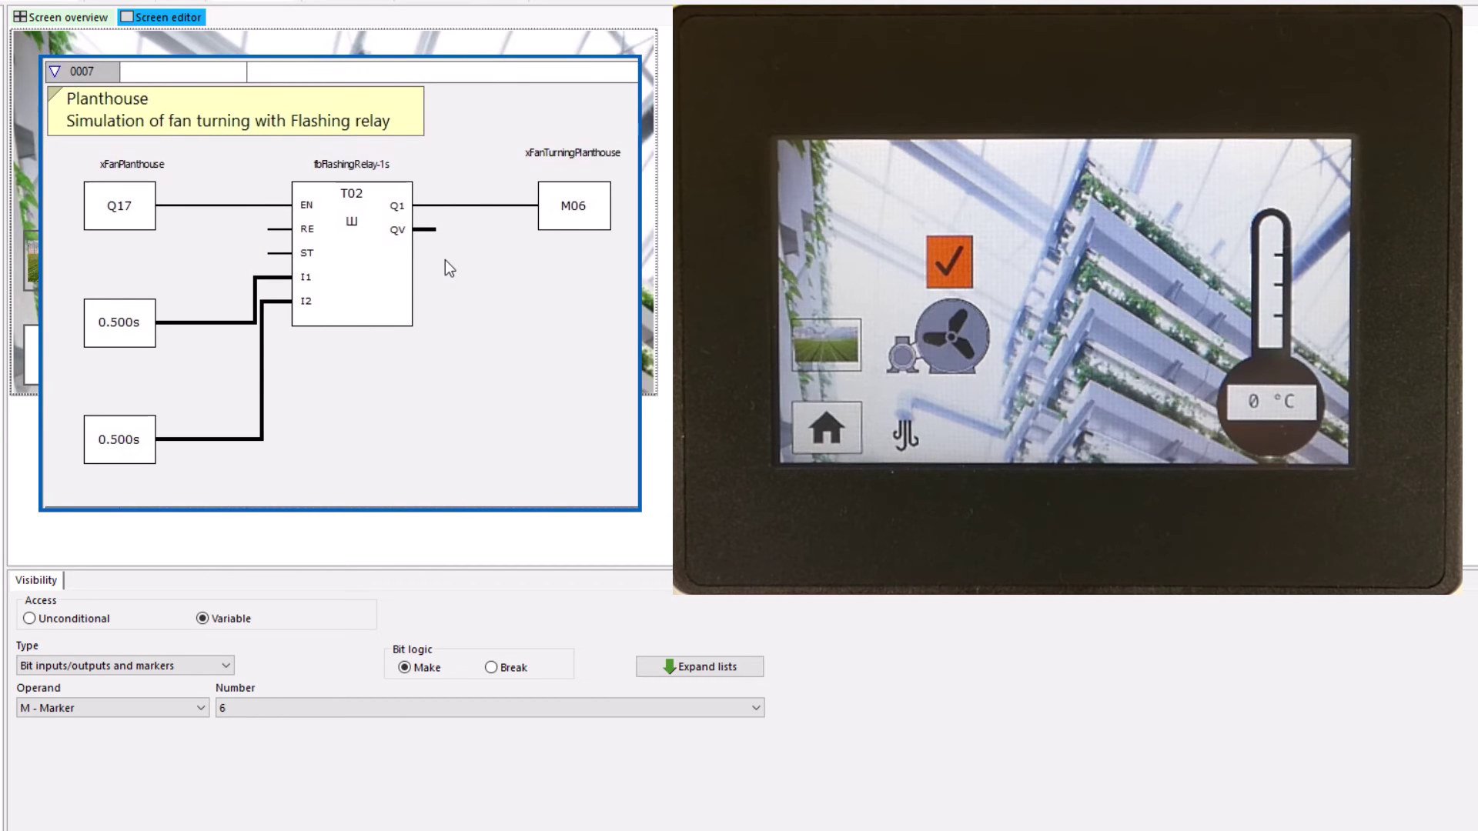
left_click(277, 710)
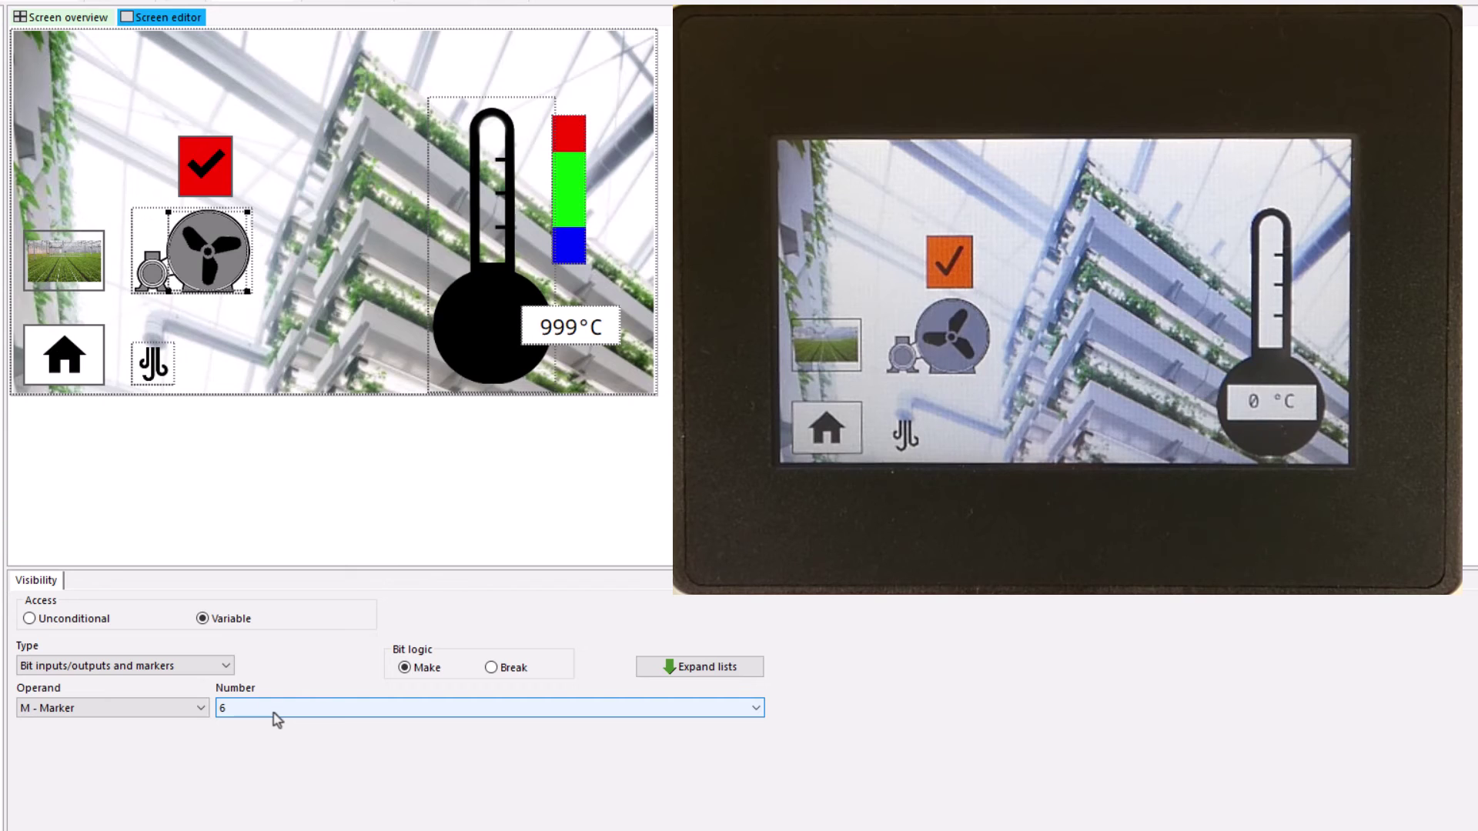
left_click(154, 372)
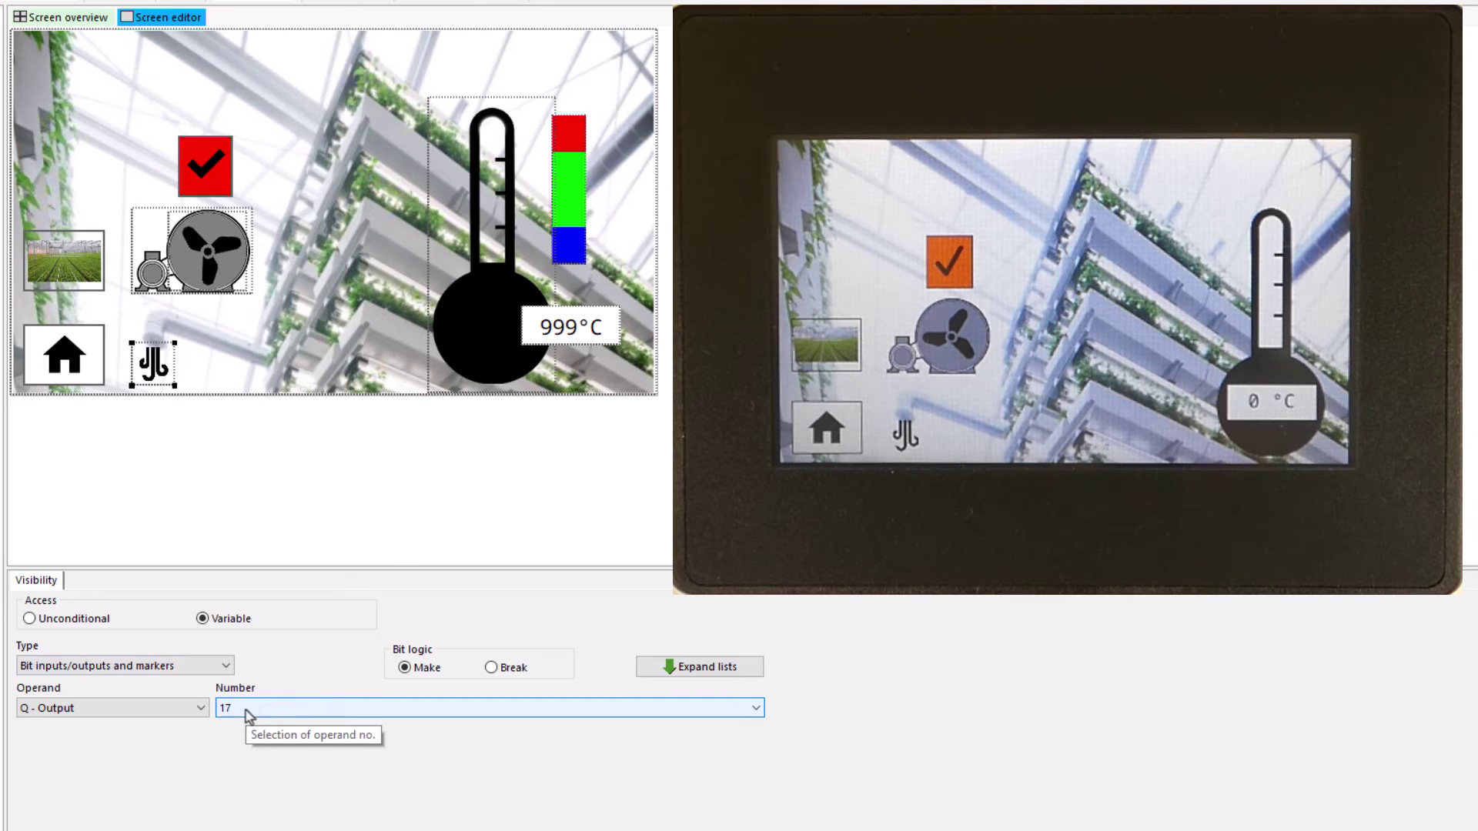
- Check that the colour bar graph is linked to word marker MW261
left_click(573, 228)
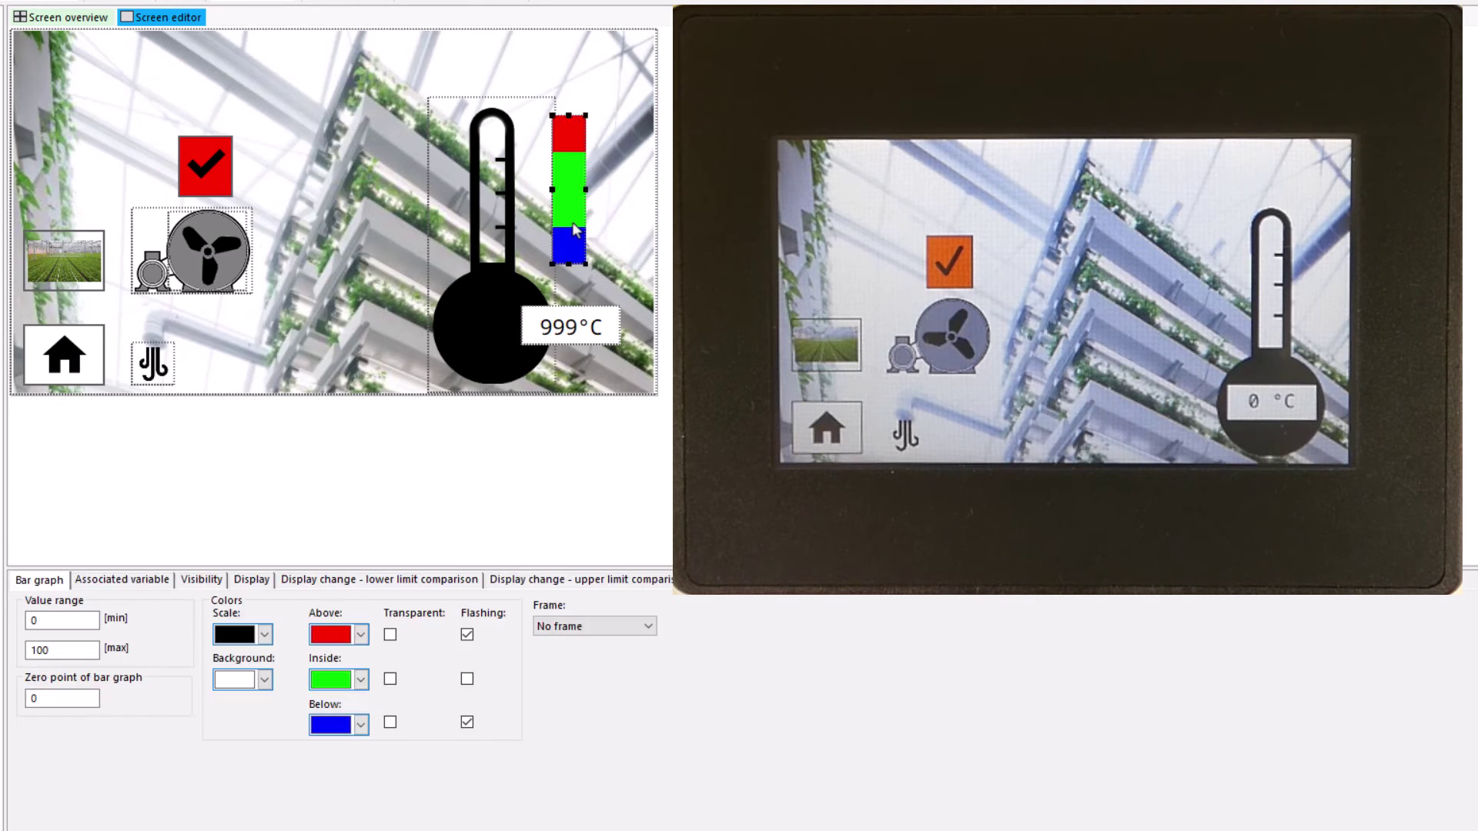
left_click(138, 583)
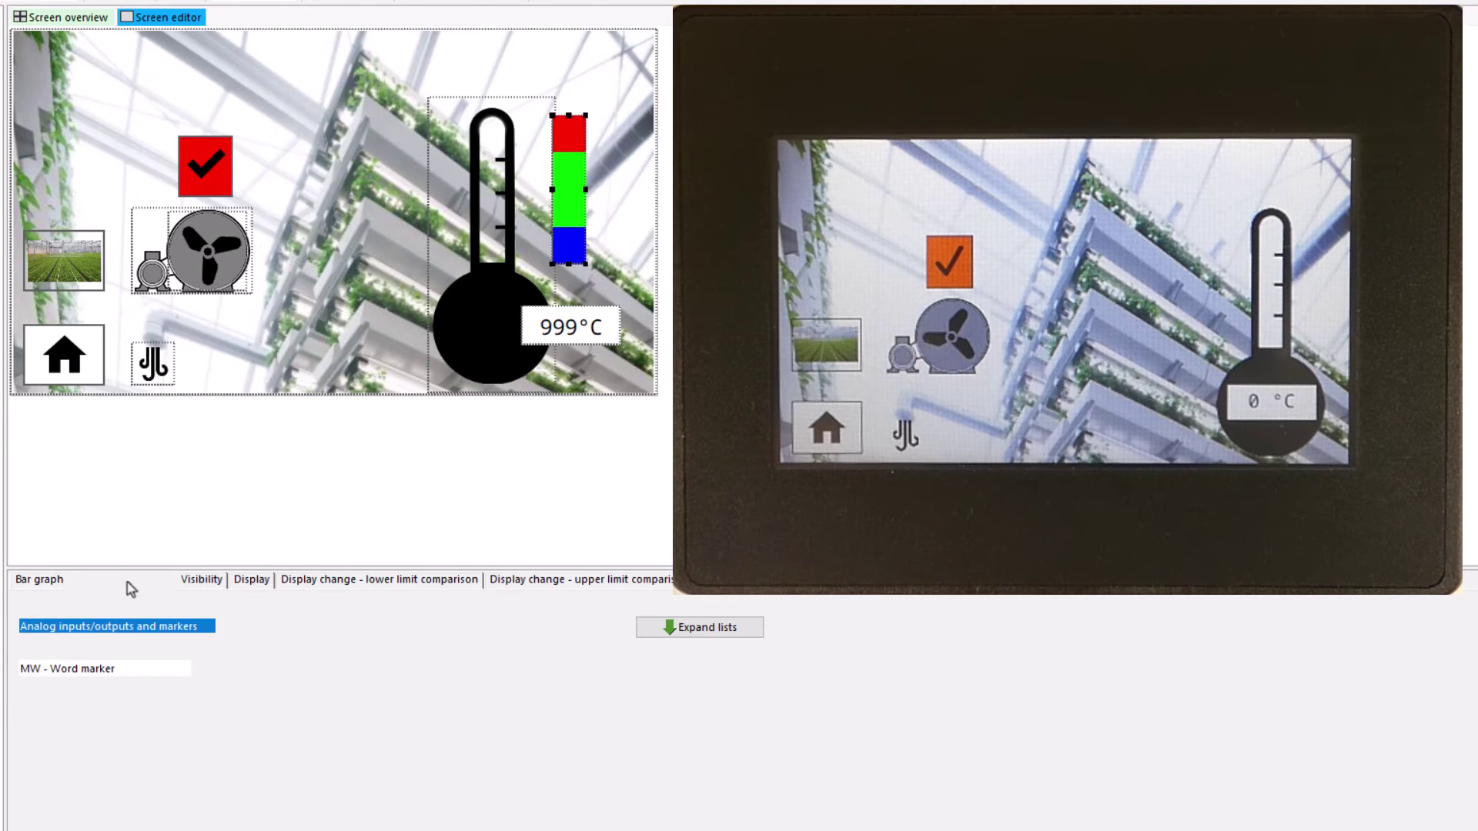
left_click(258, 676)
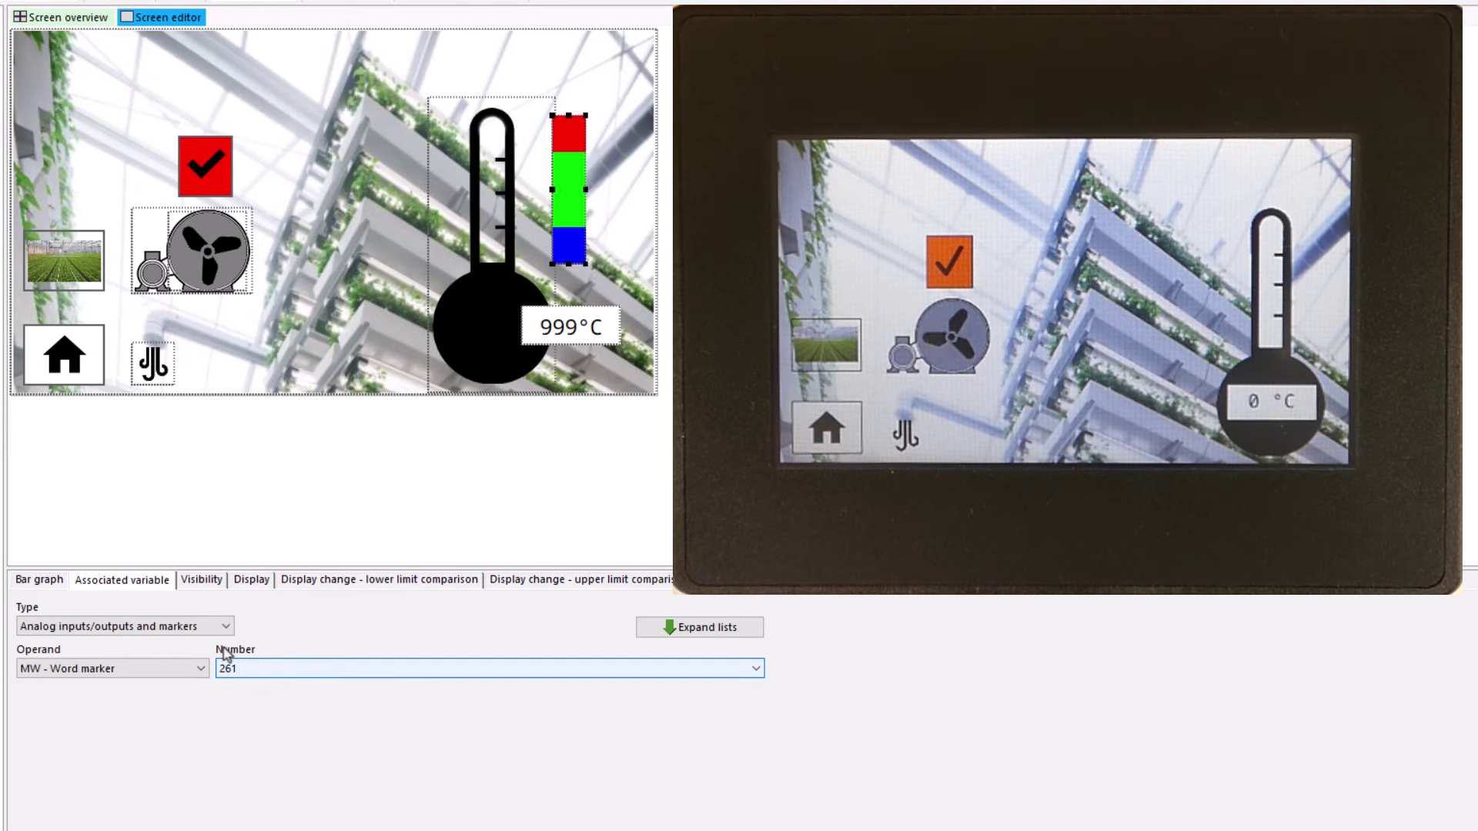
- Review the bar graph's lower limit 20, upper limit 50 and flashing colour, then select the 999°C display
left_click(45, 583)
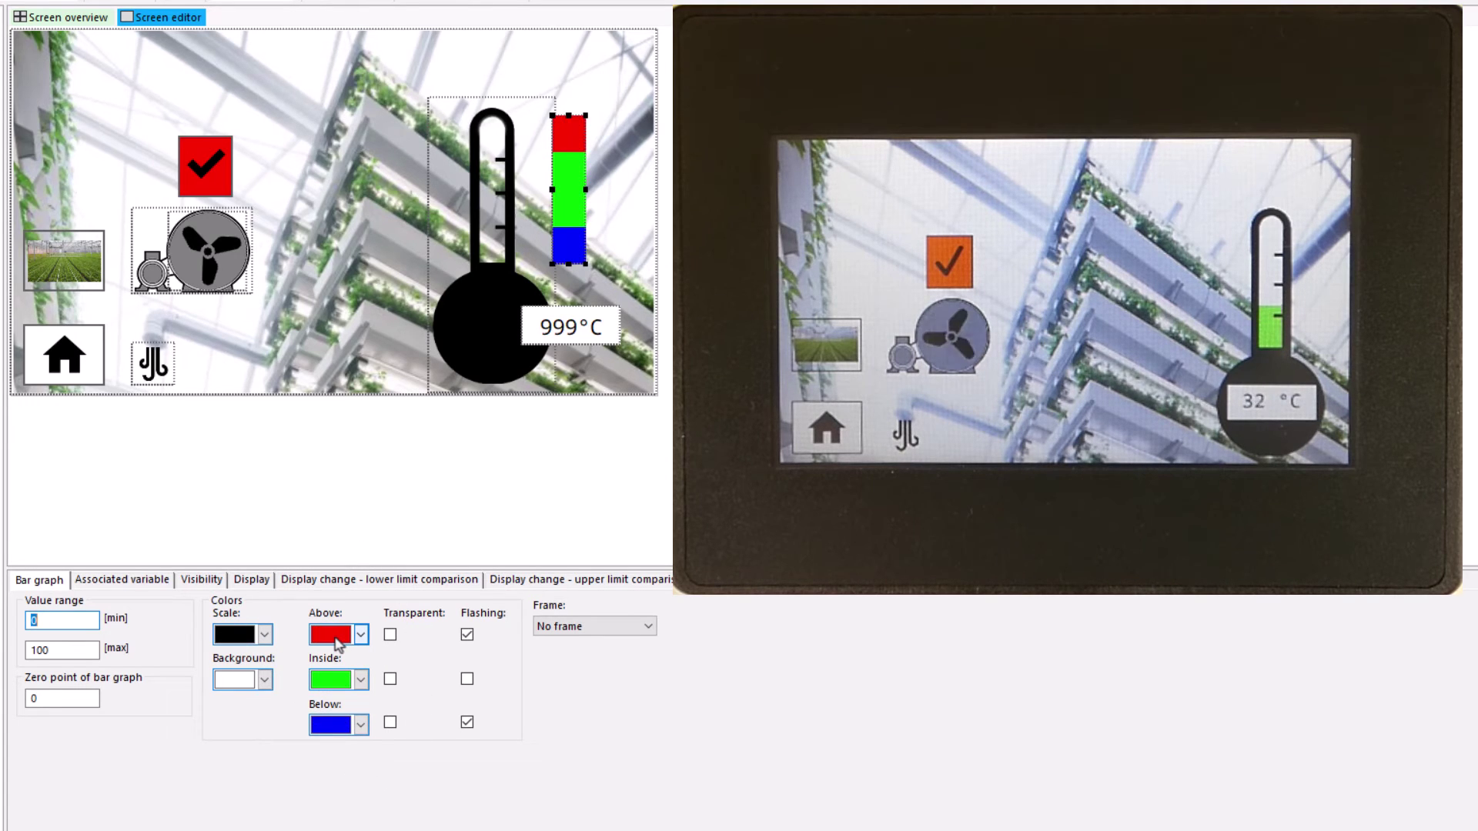
left_click(388, 583)
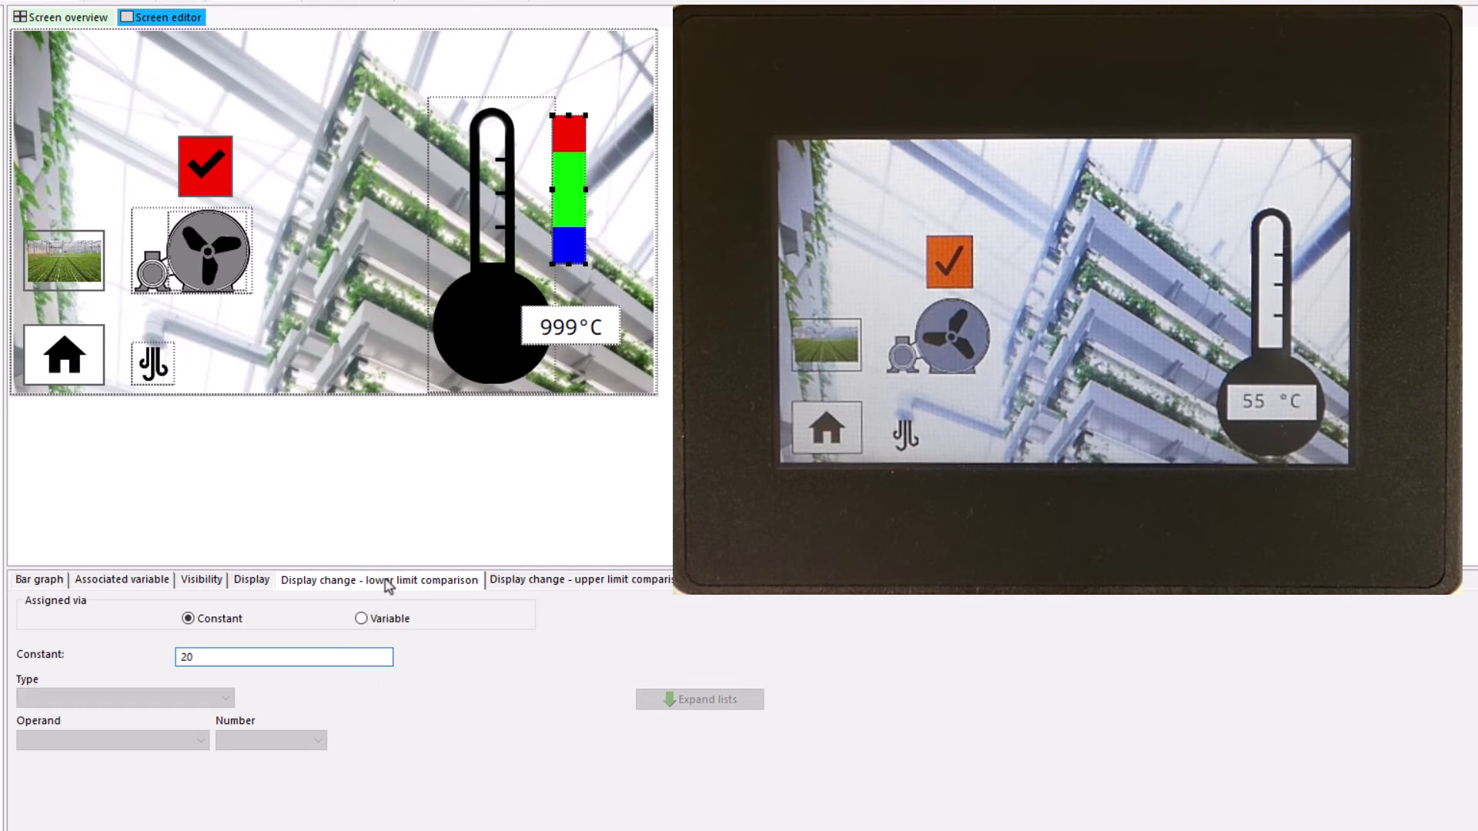
left_click(561, 587)
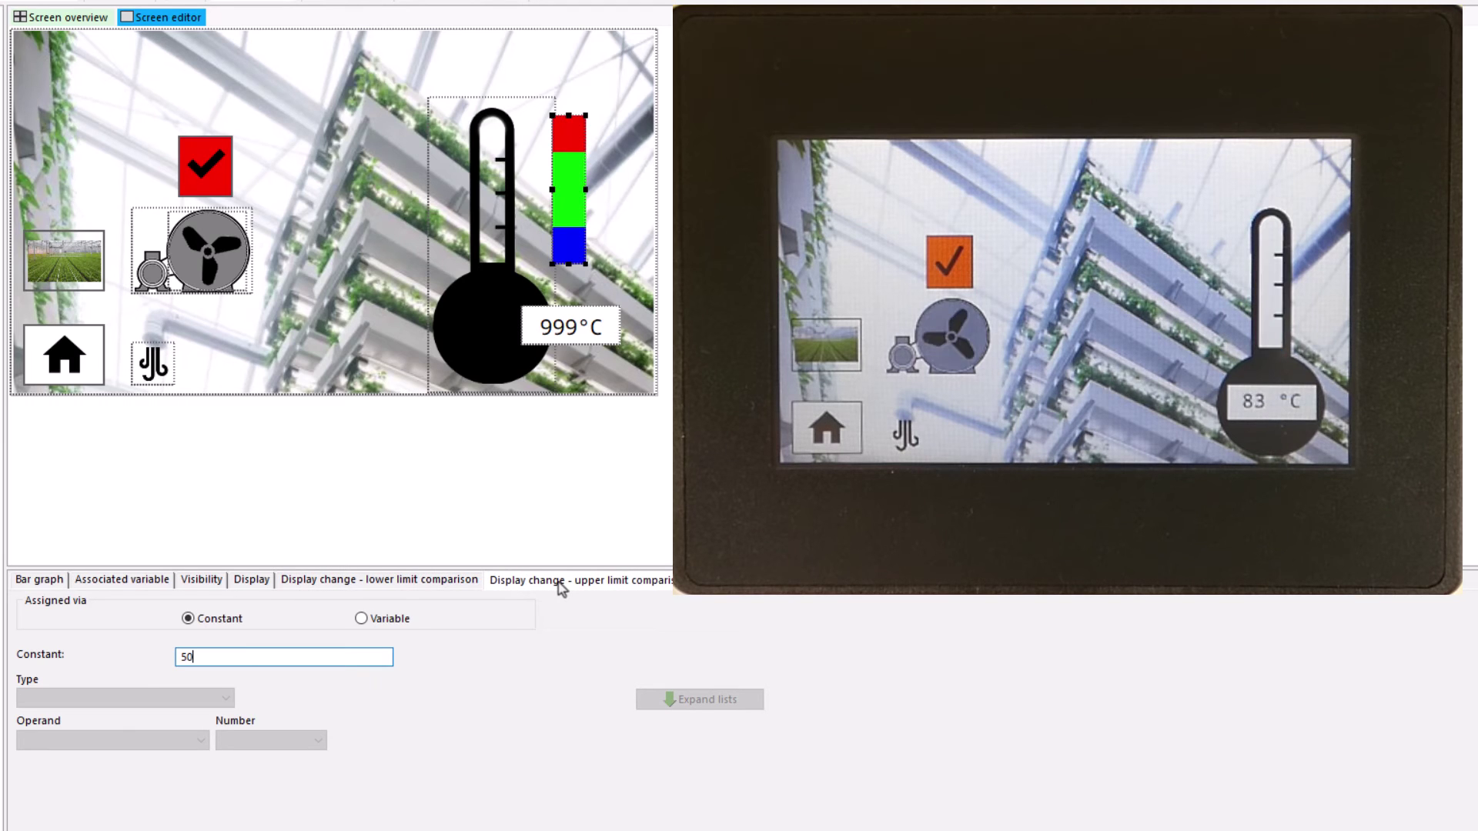
left_click(38, 580)
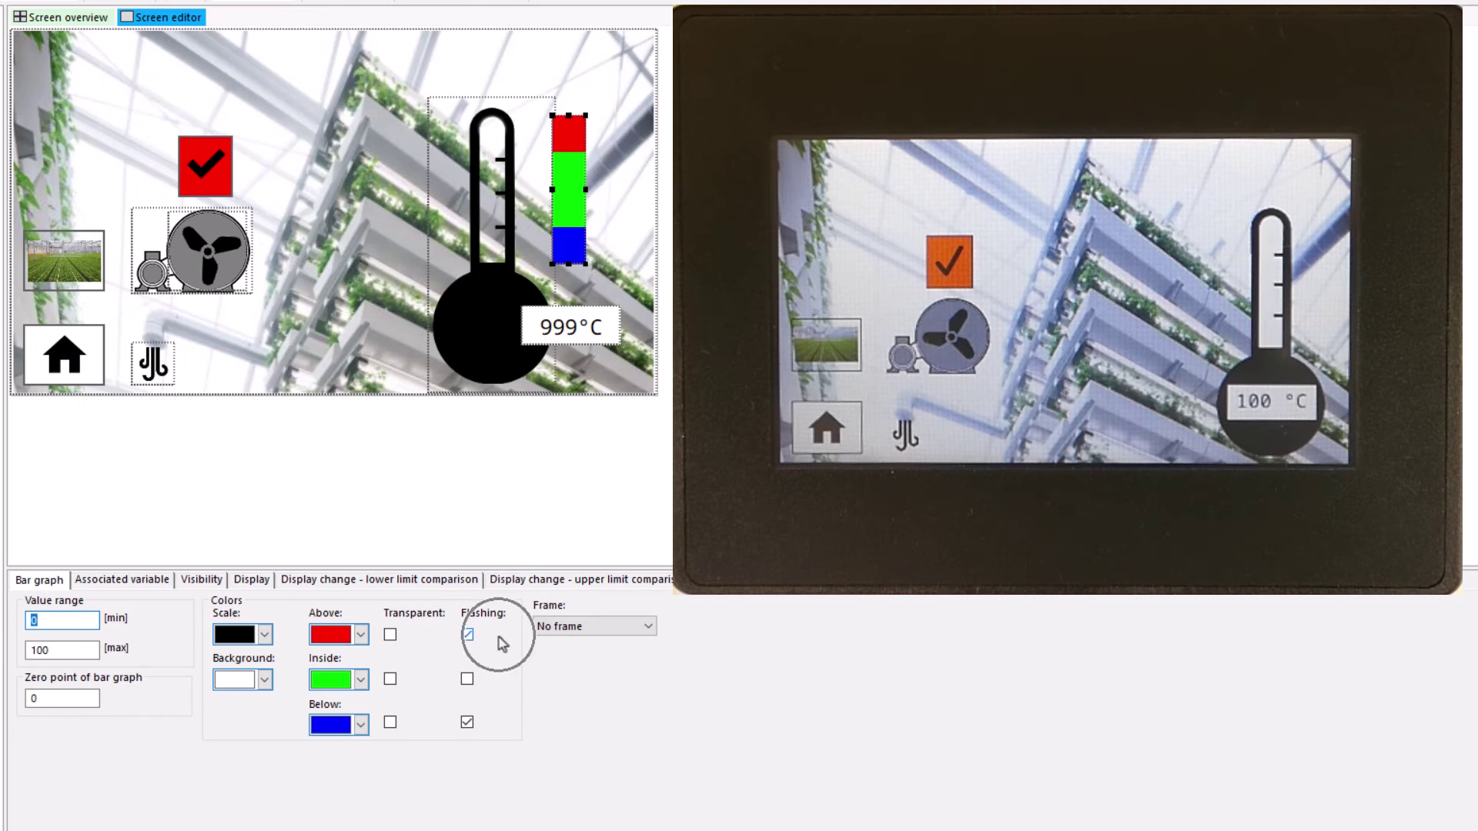
left_click(490, 724)
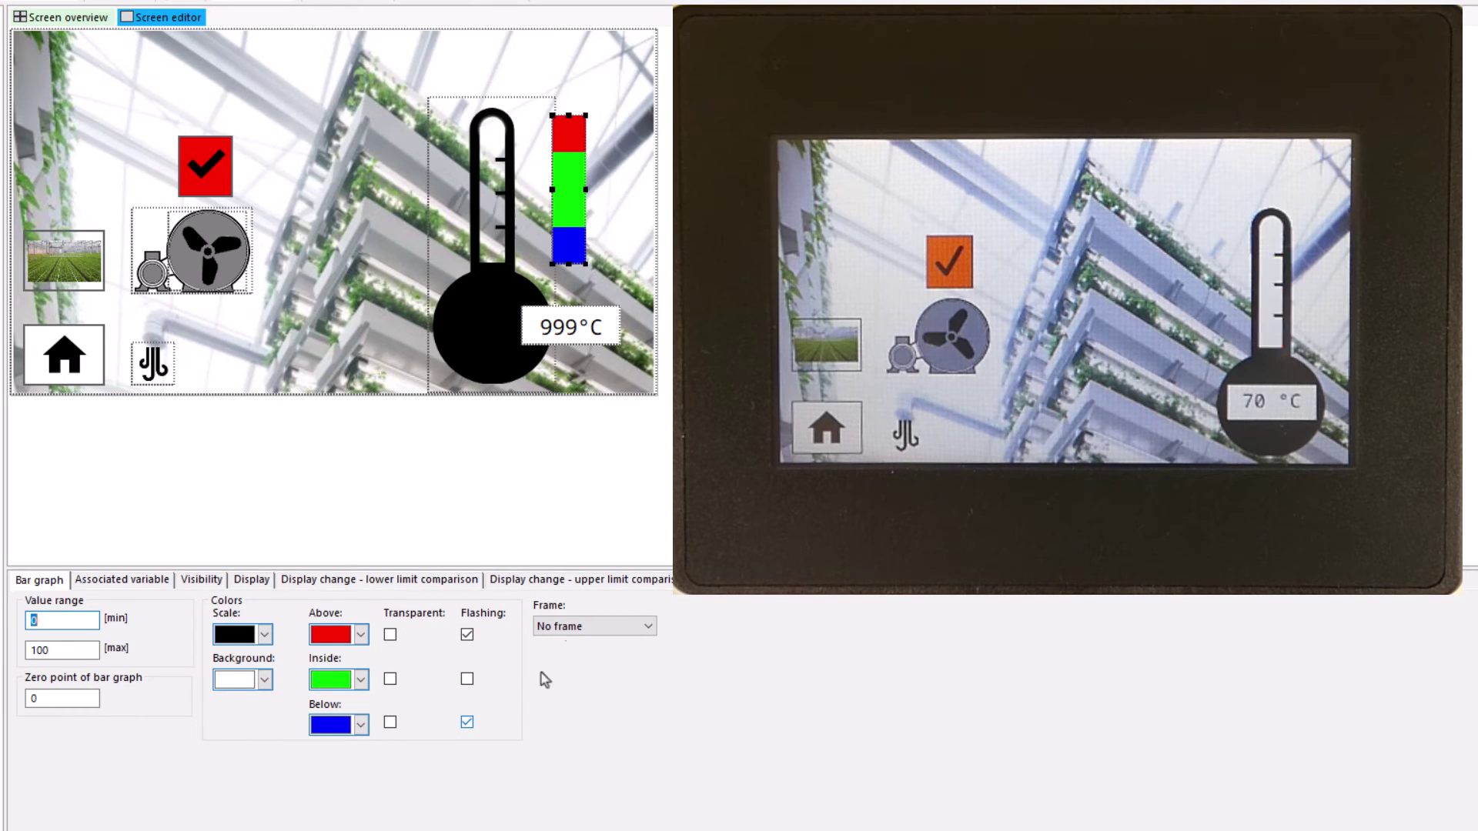
left_click(597, 333)
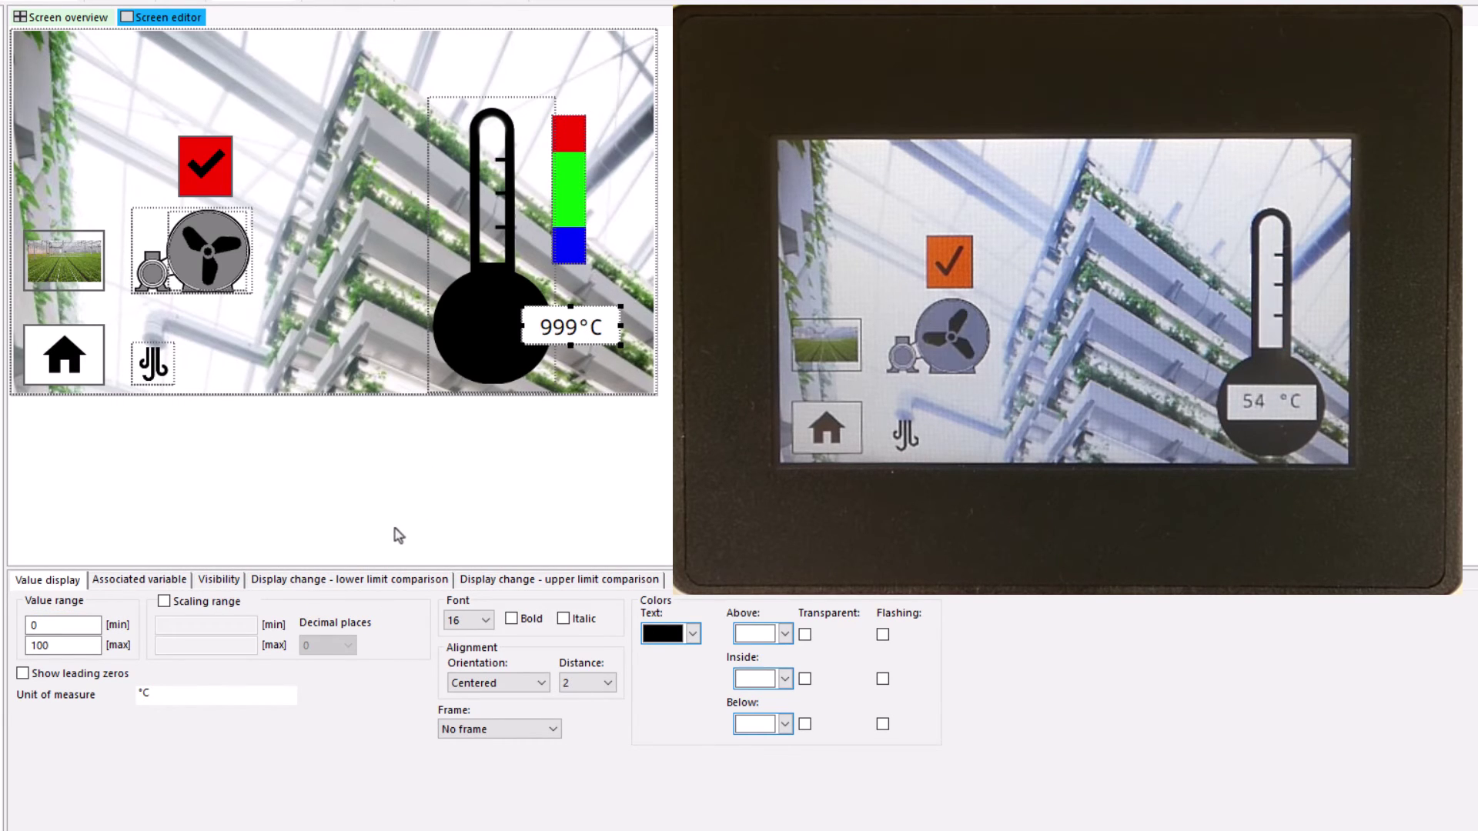
- Link the 999°C temperature display to word marker MW261, like the bar graph
left_click(133, 585)
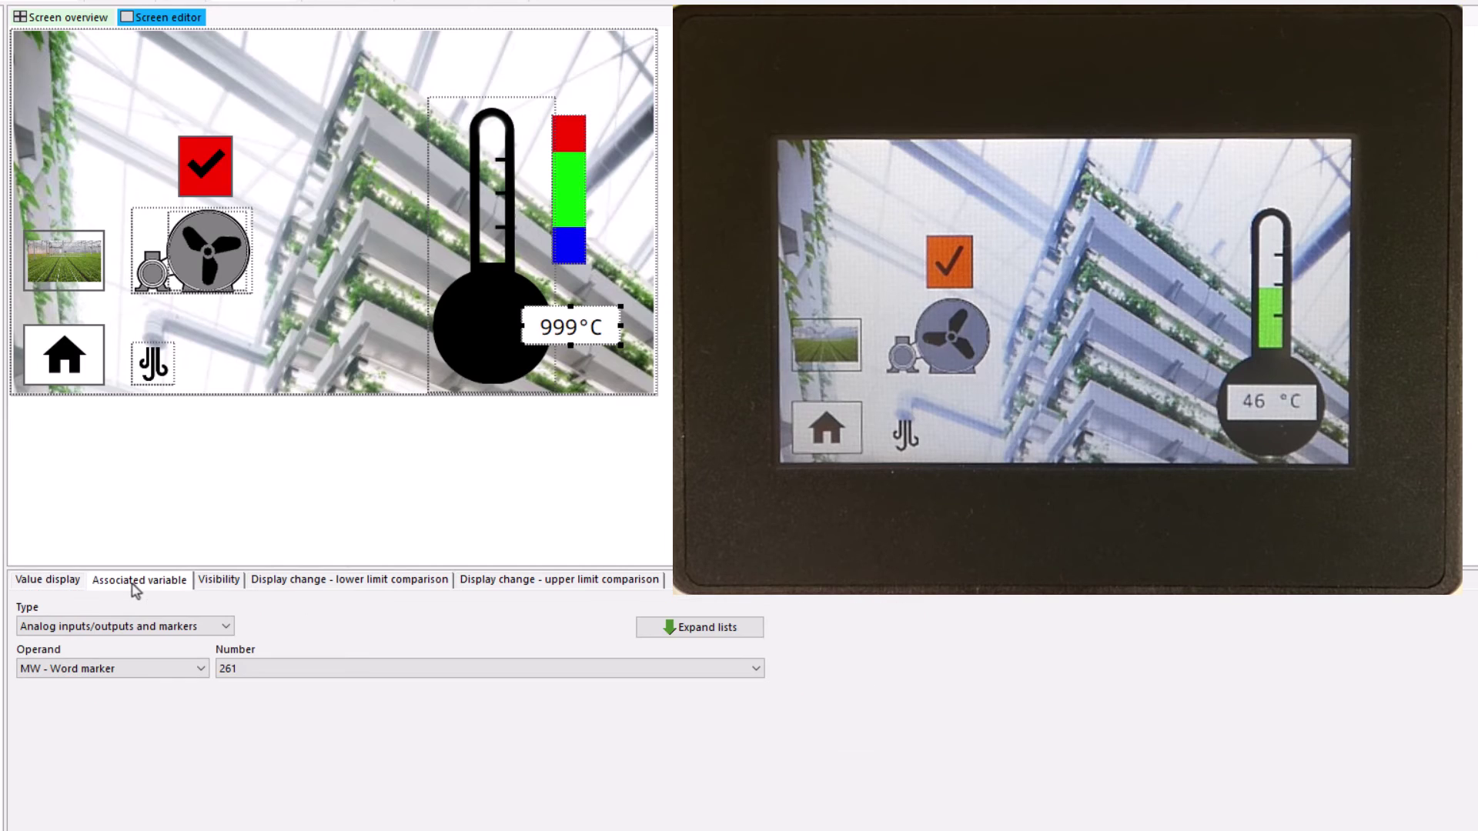
left_click(266, 671)
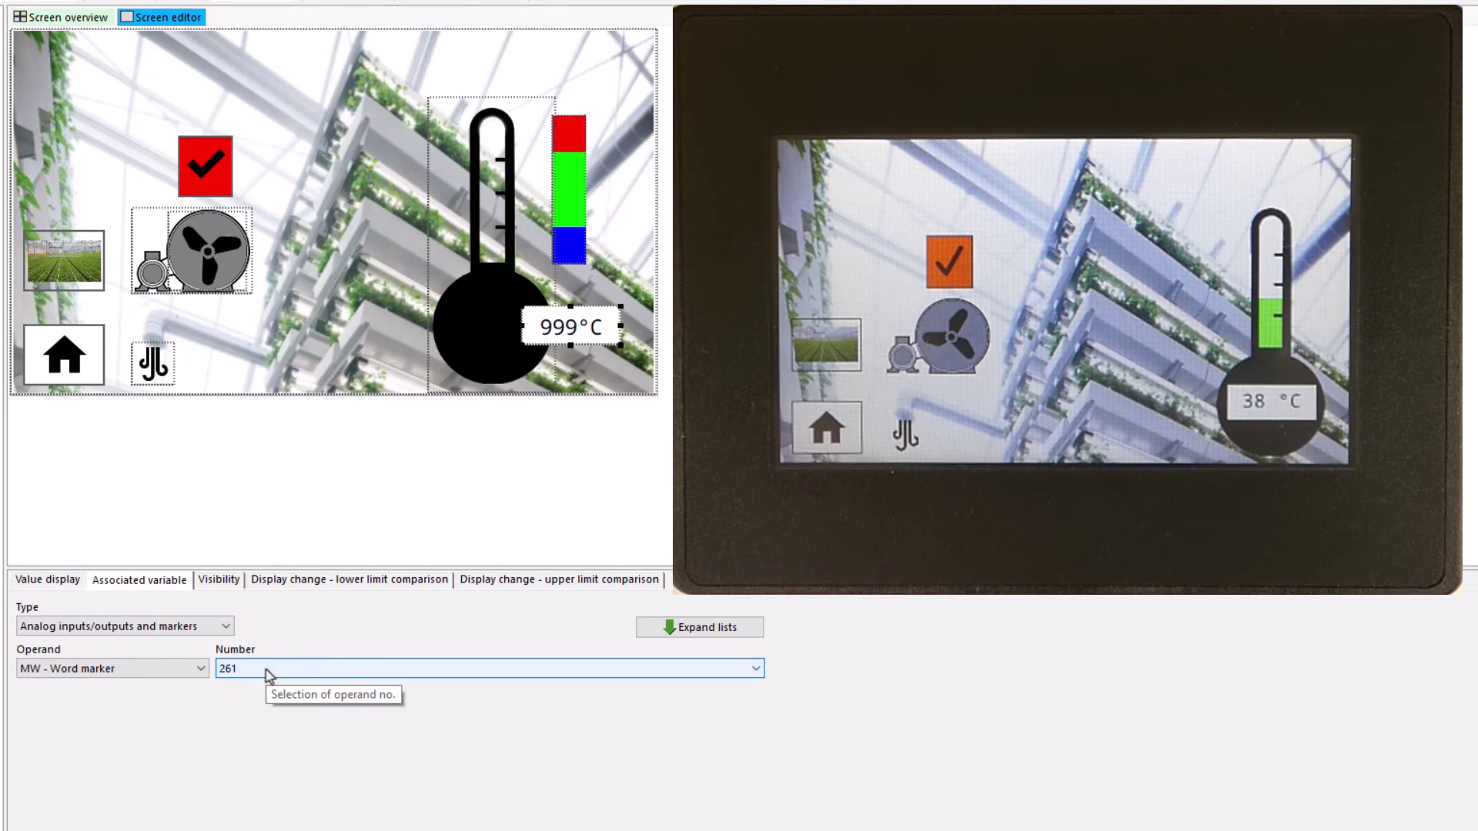
key("BackSpace")
key("BackSpace")
type("61")
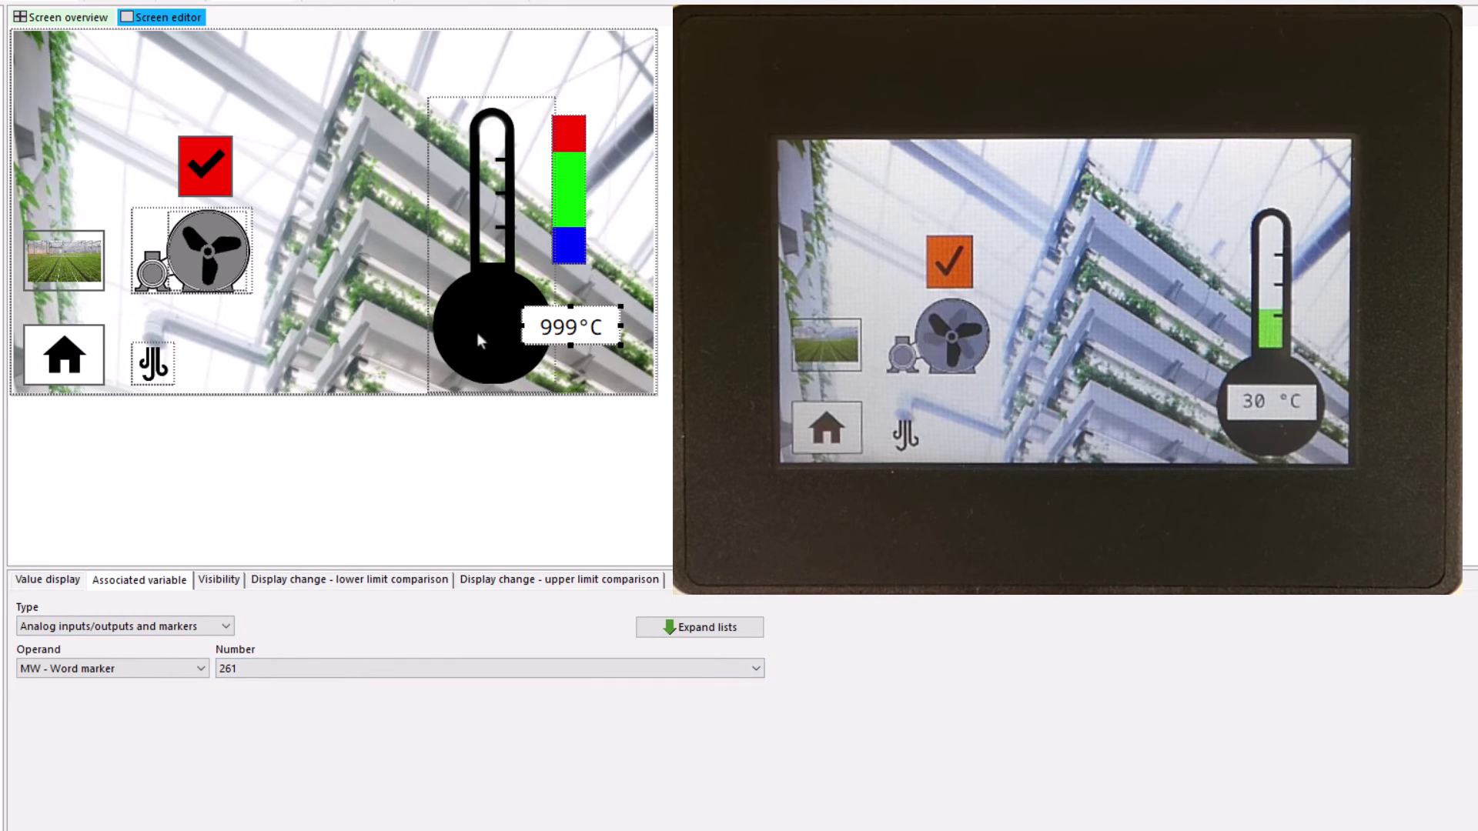
left_click(478, 336)
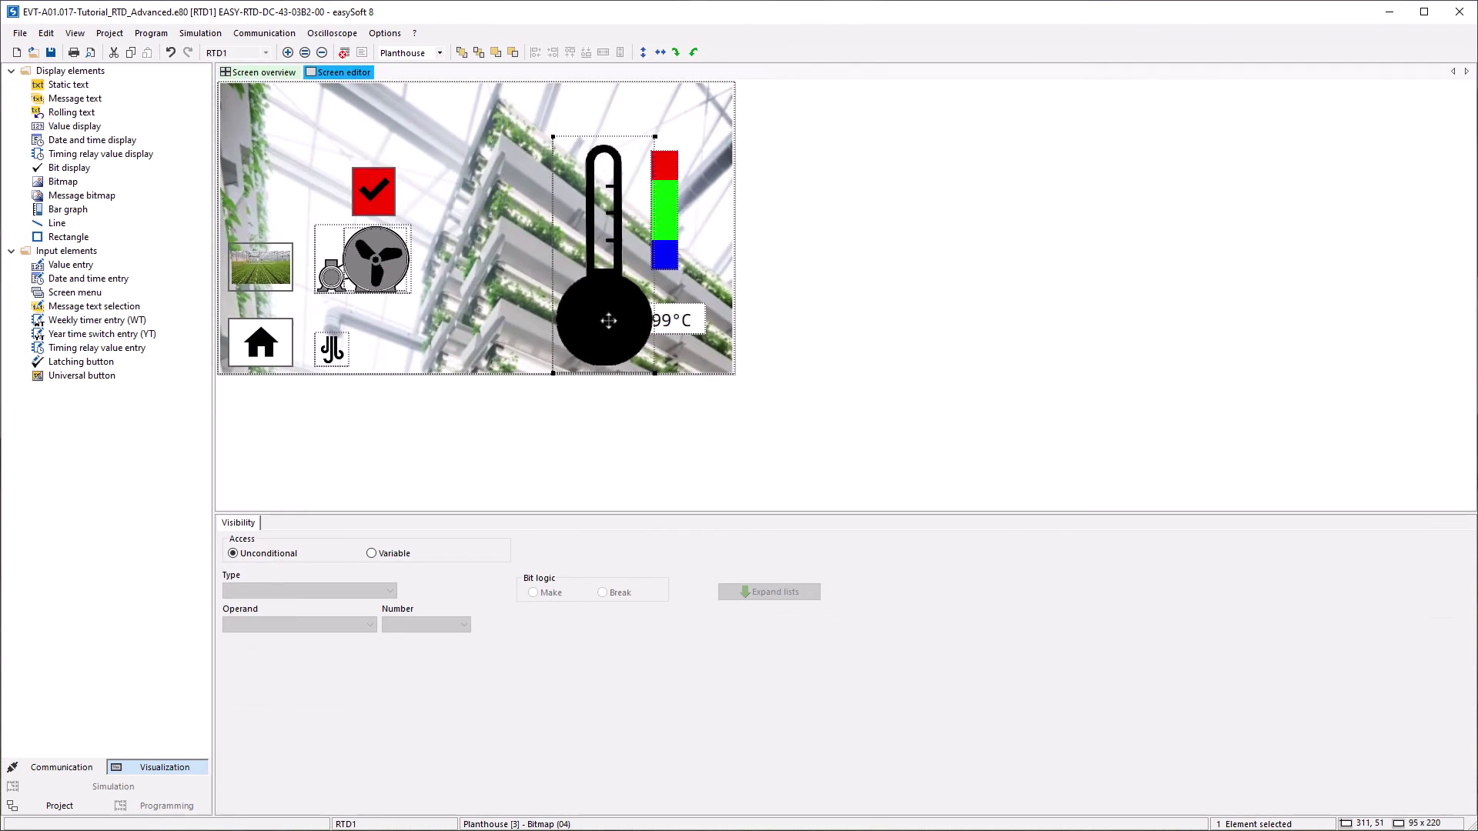
- Position the thermometer image over the bar graph and pass the plausibility check with no errors
left_click_drag(698, 415, 807, 415)
left_click_drag(609, 320, 611, 320)
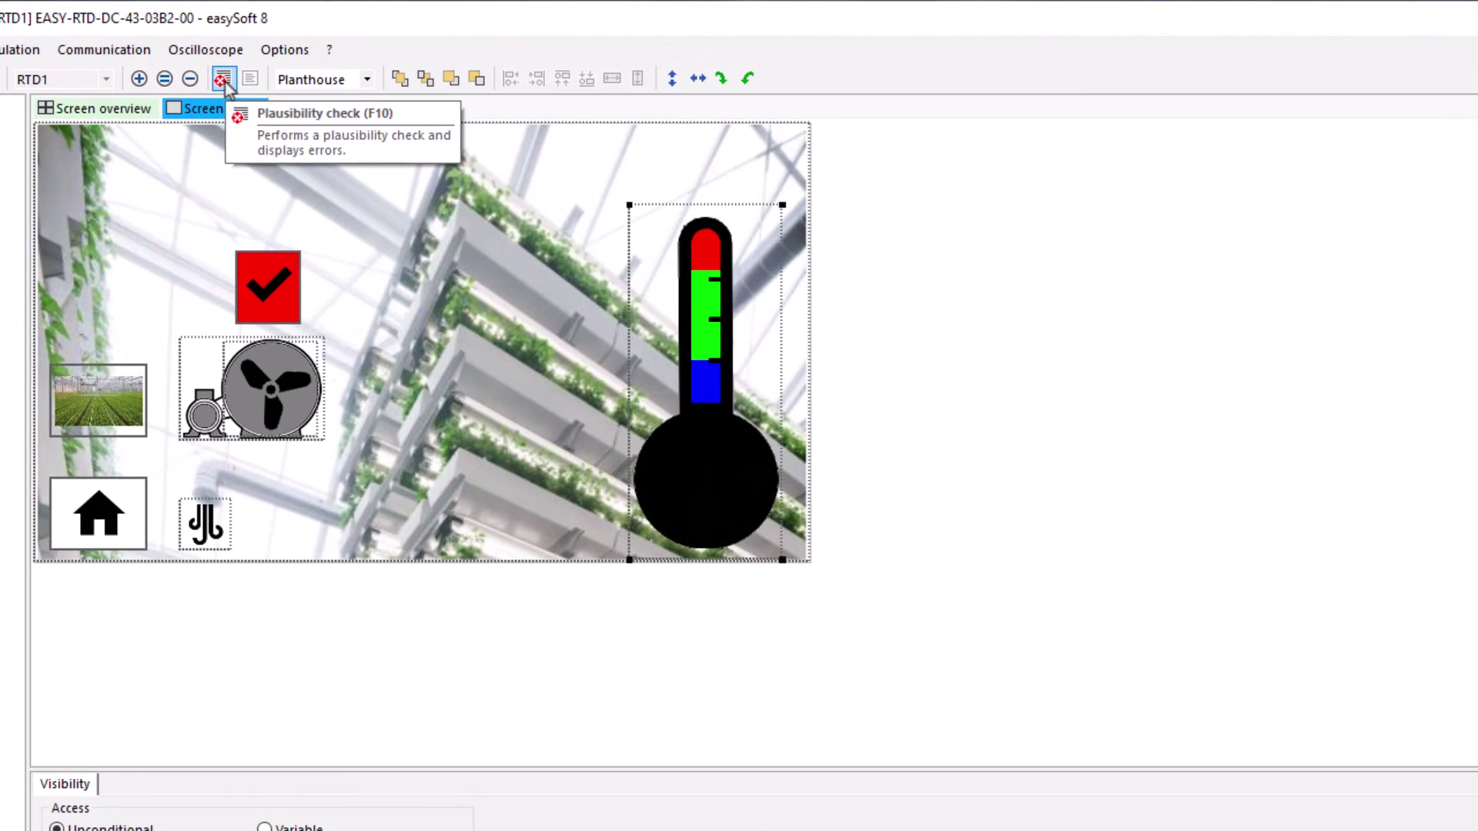
left_click(224, 80)
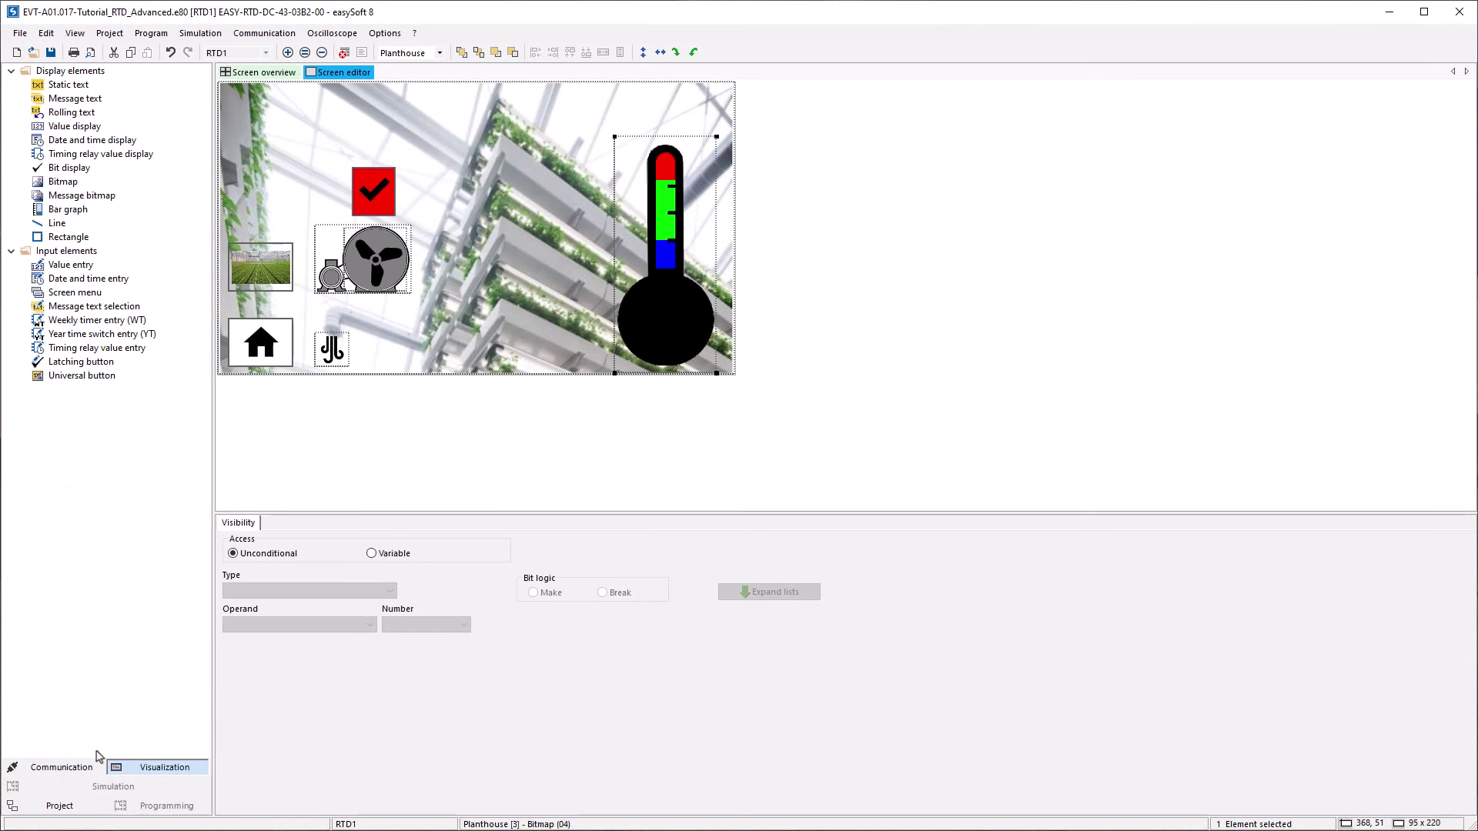
left_click(64, 768)
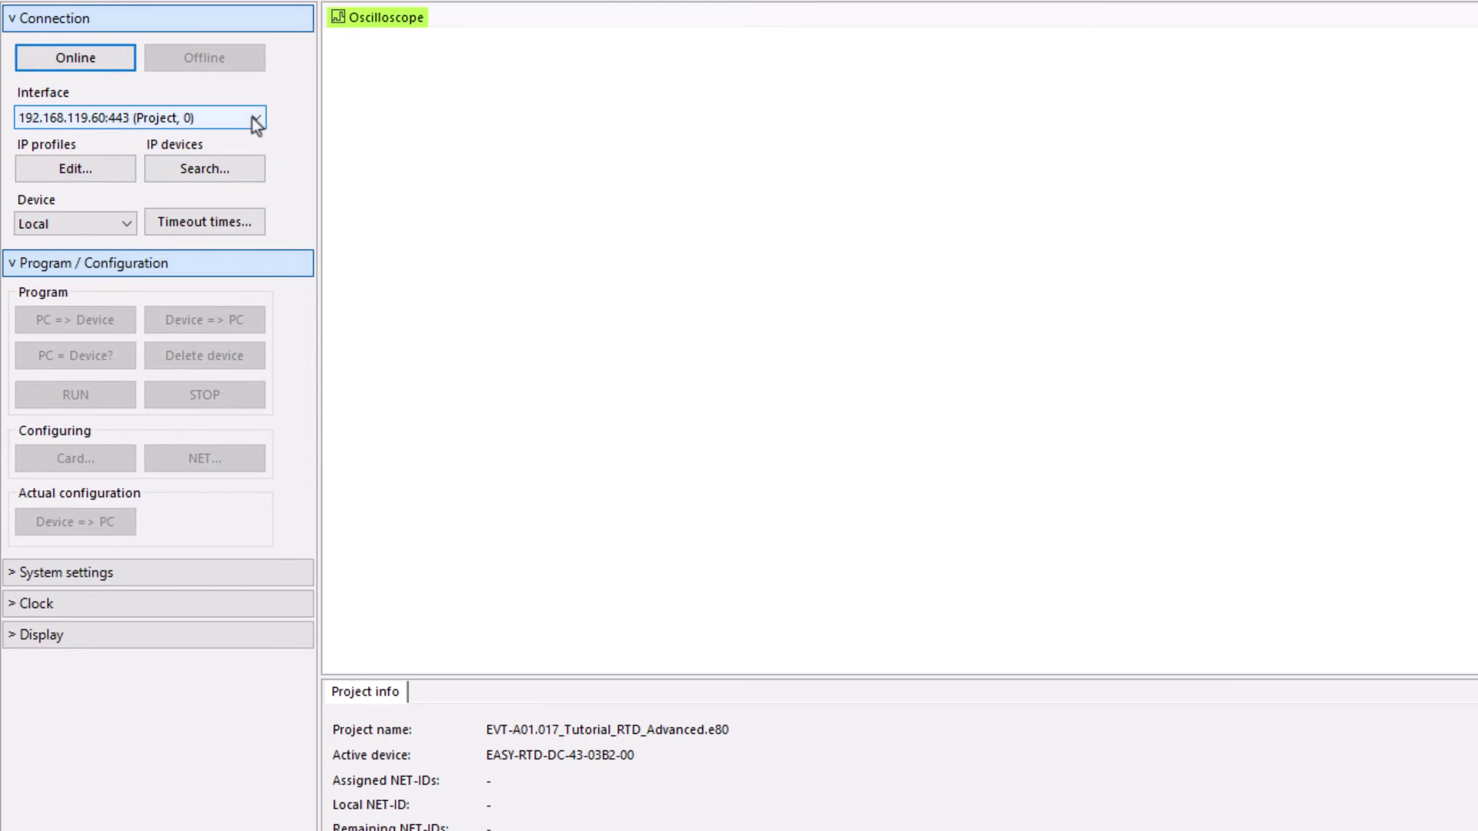
- Connect online to RTD1 at 192.168.119.51:80, entering the administrator password
left_click(254, 120)
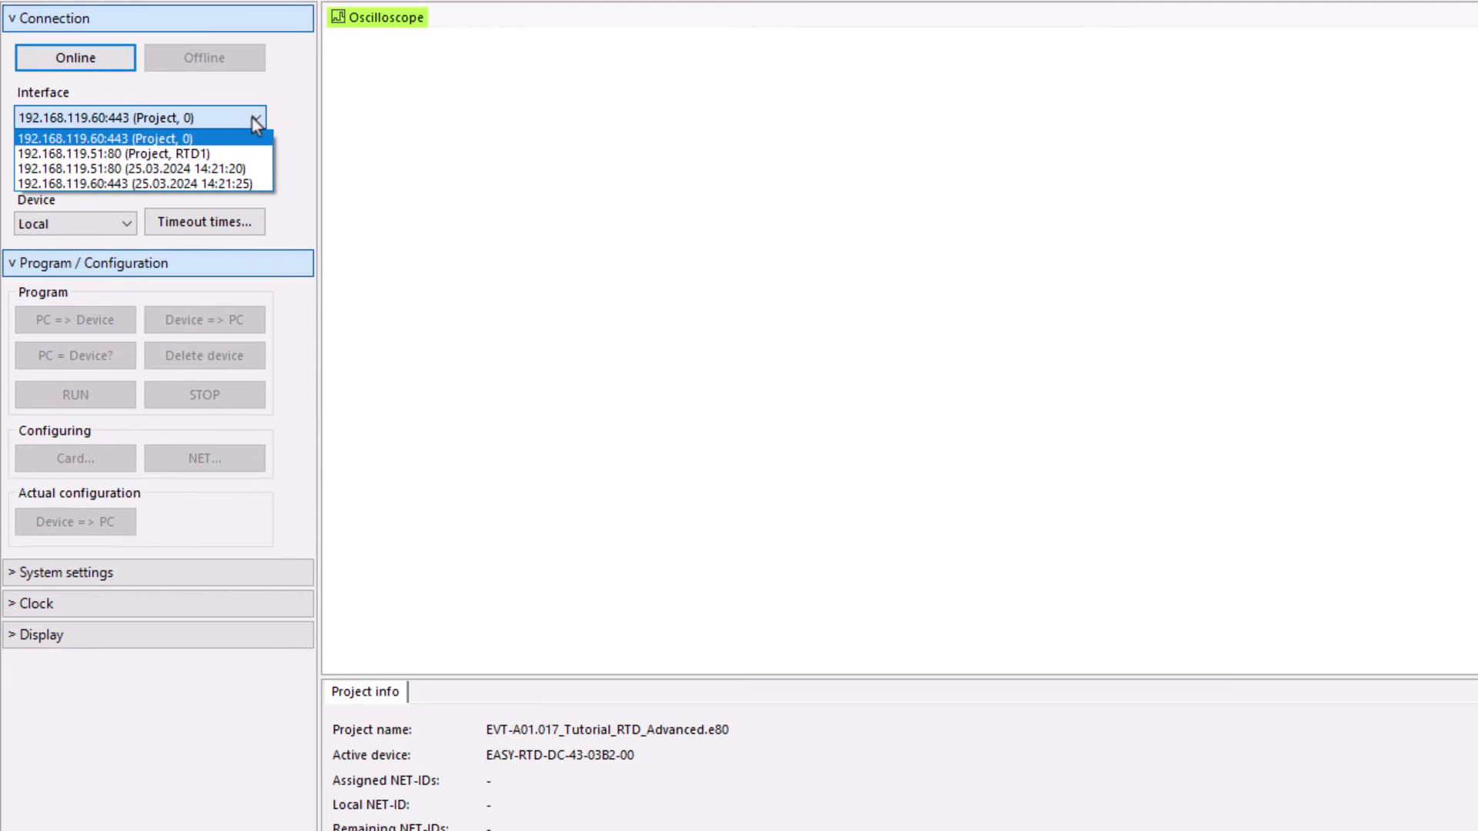
left_click(204, 156)
left_click(88, 56)
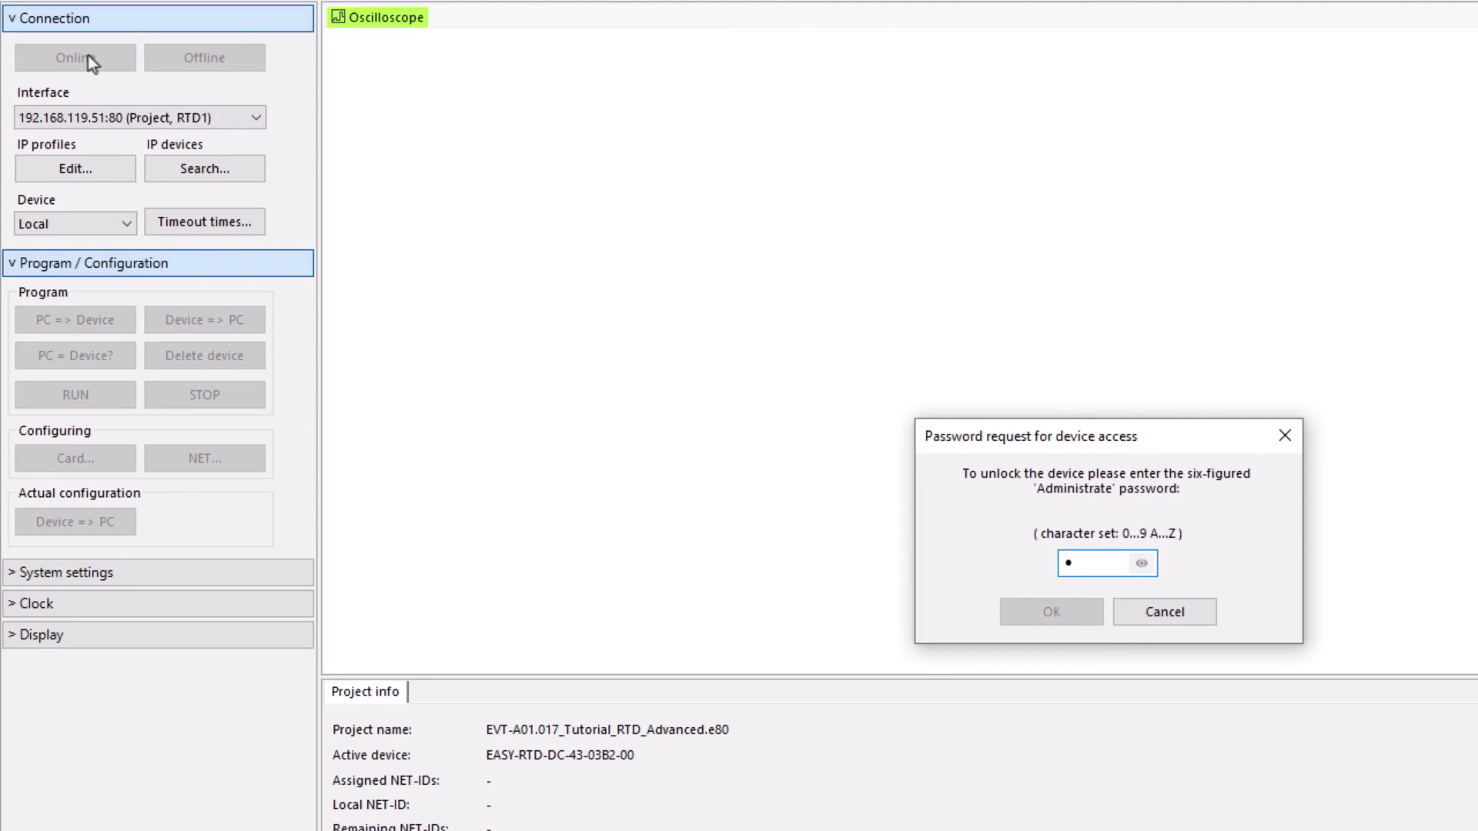
type("0")
left_click(1028, 621)
- Download the program to RTD1, allowing it to stop and returning it to RUN
left_click(122, 326)
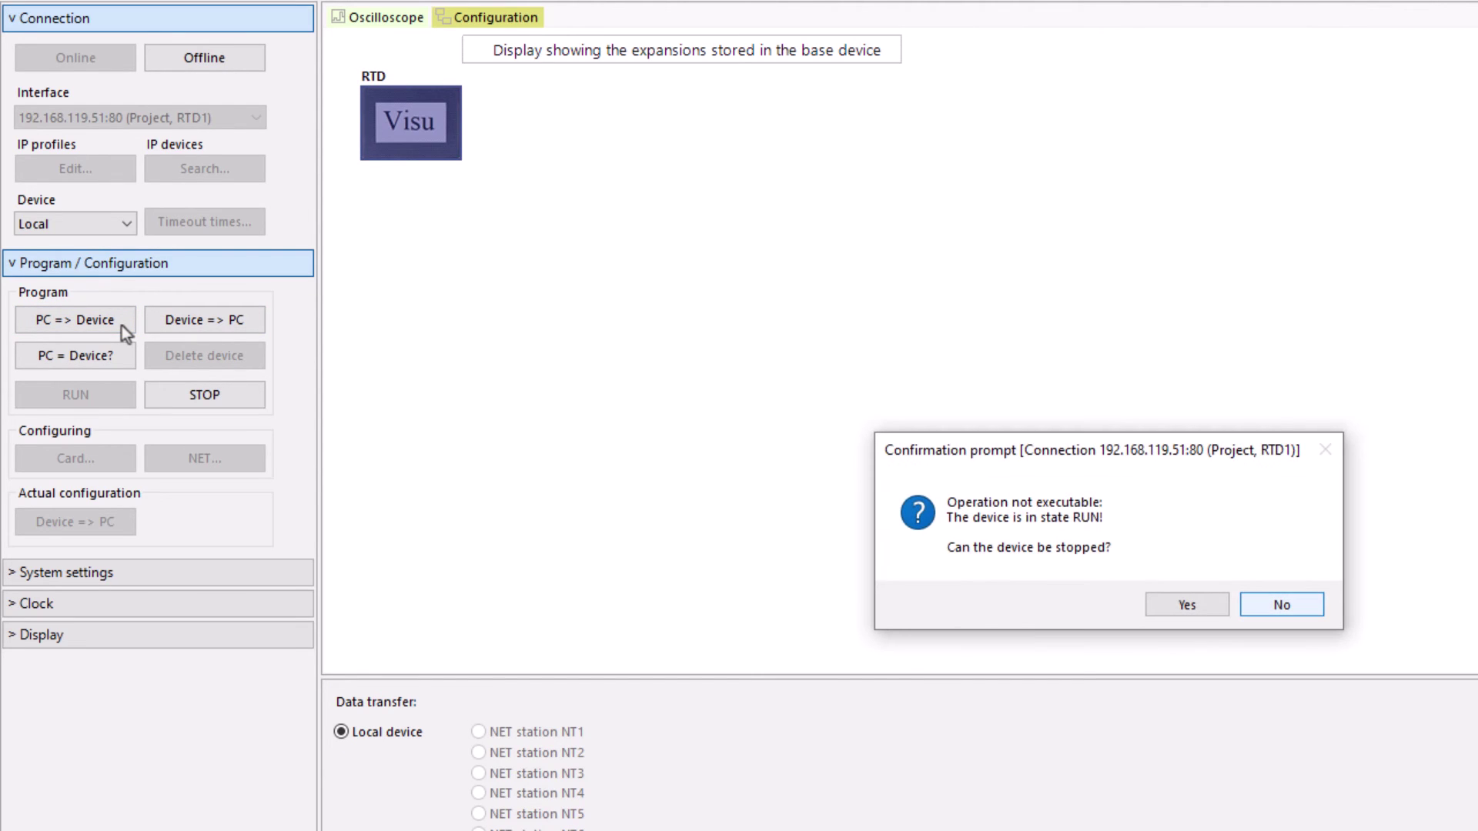
left_click(1195, 605)
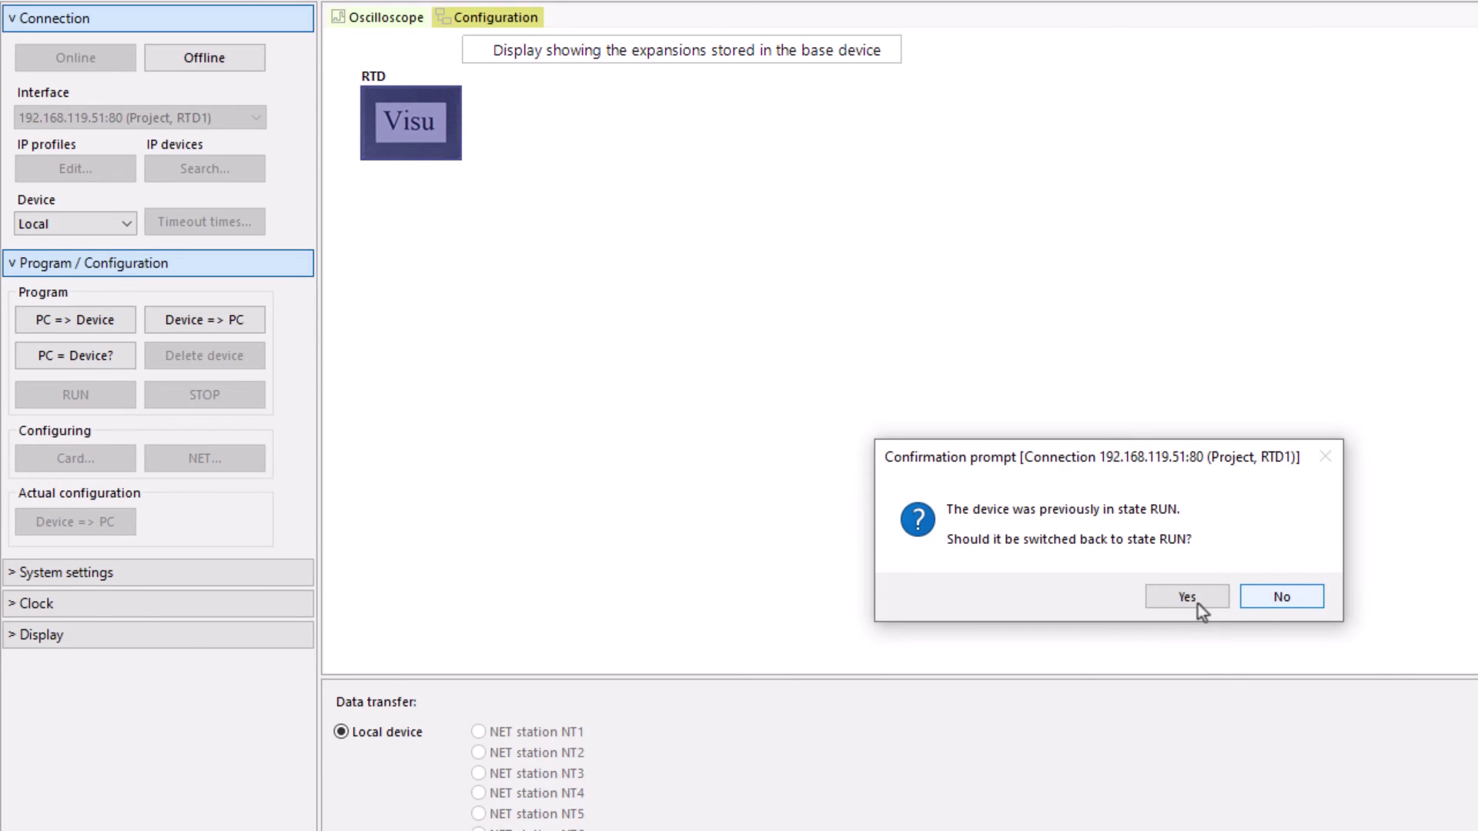
left_click(1207, 599)
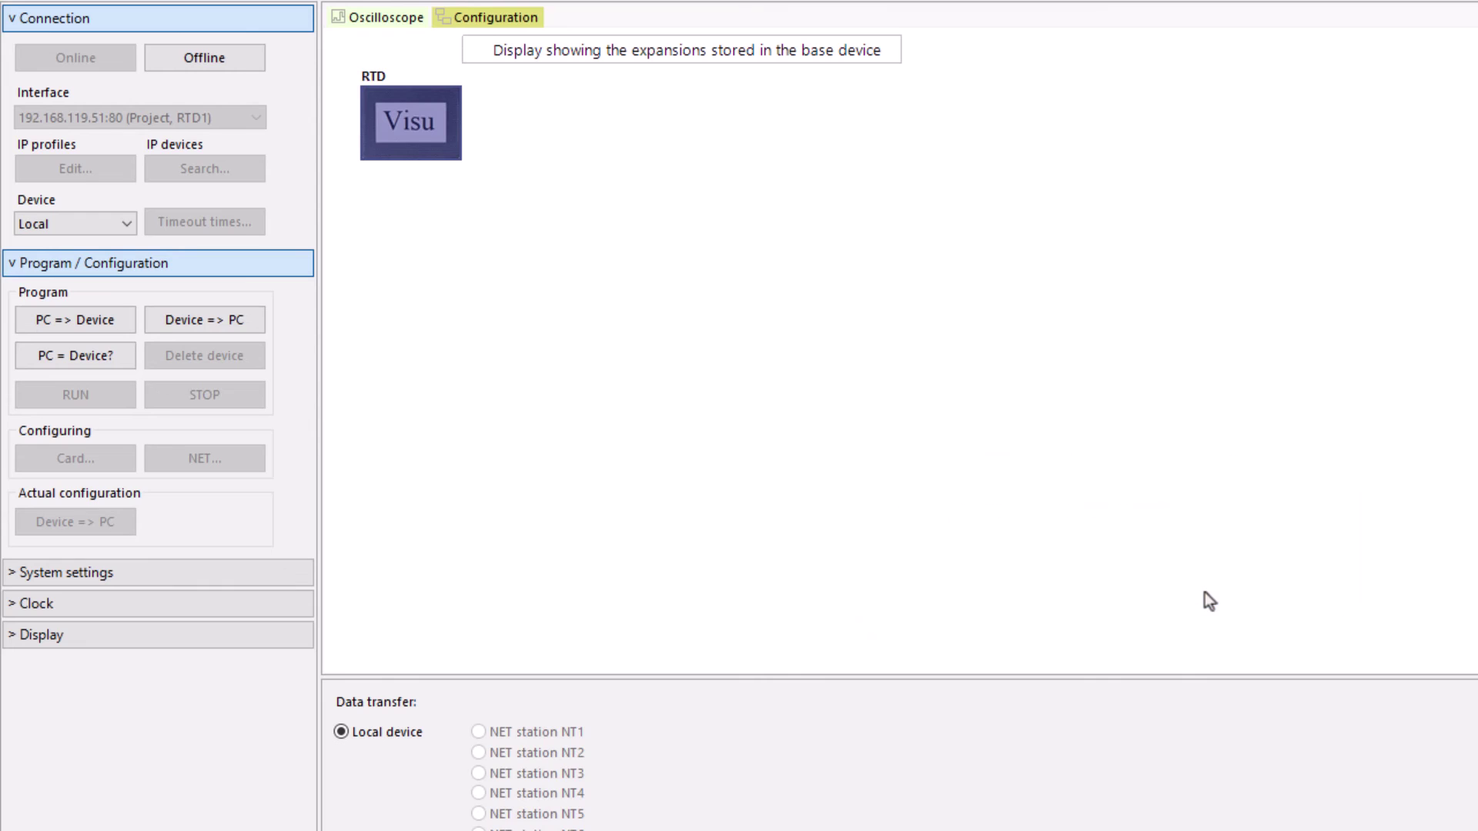
- Go offline from RTD1 and connect online to the easyE4 at 192.168.119.60:443, accepting the certificate
left_click(203, 60)
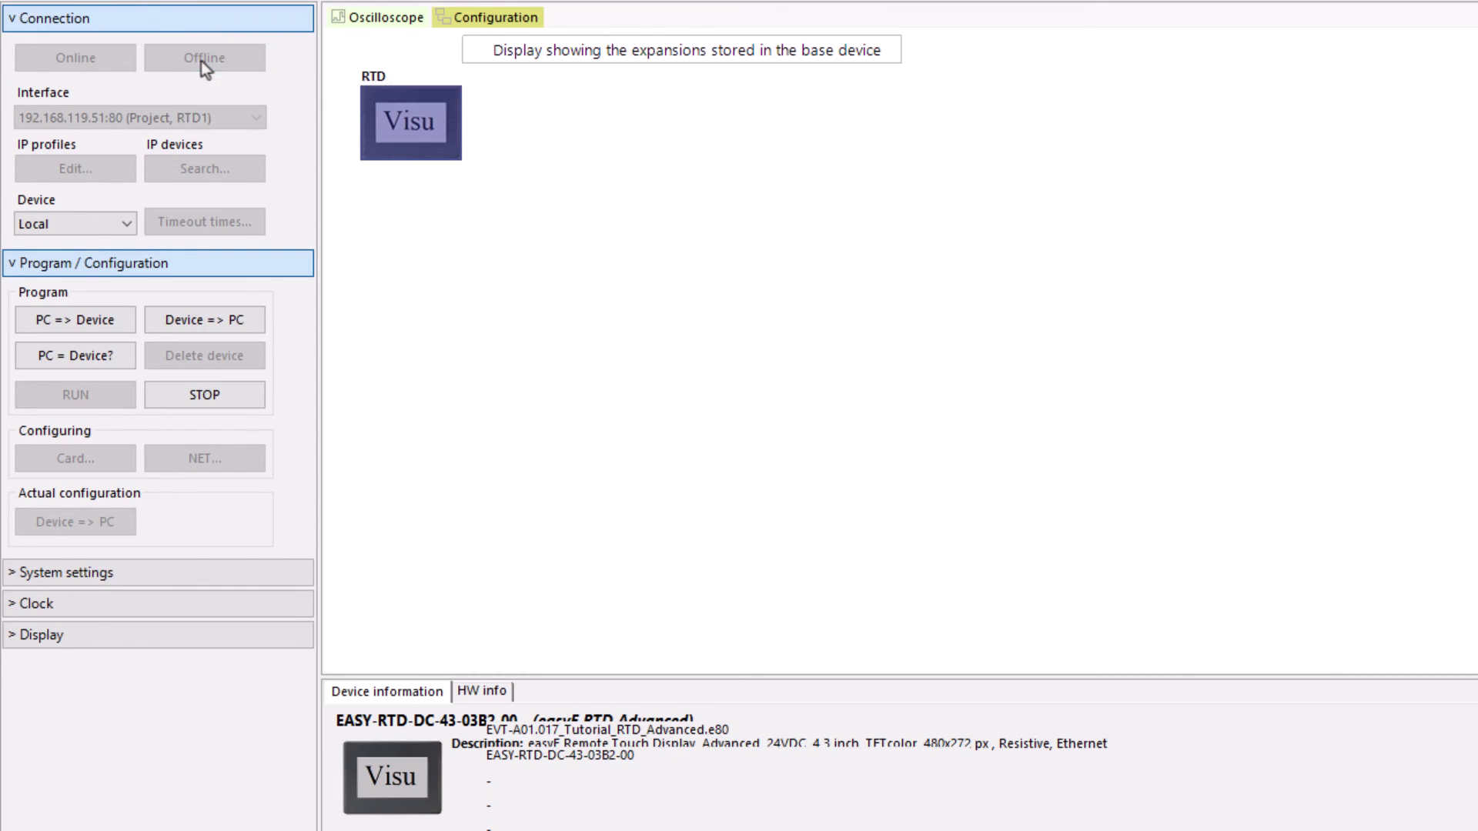
left_click(237, 120)
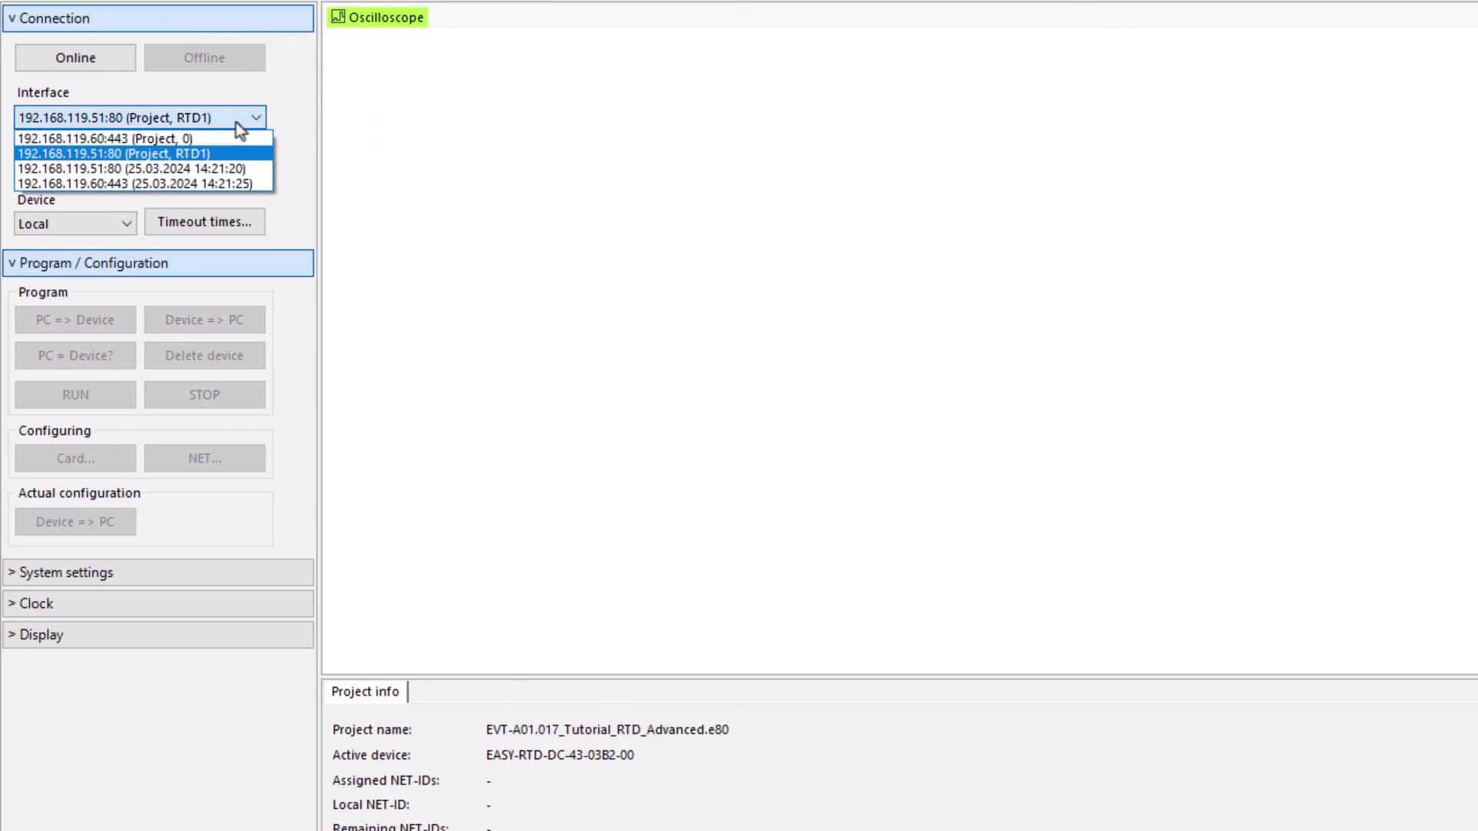
left_click(158, 140)
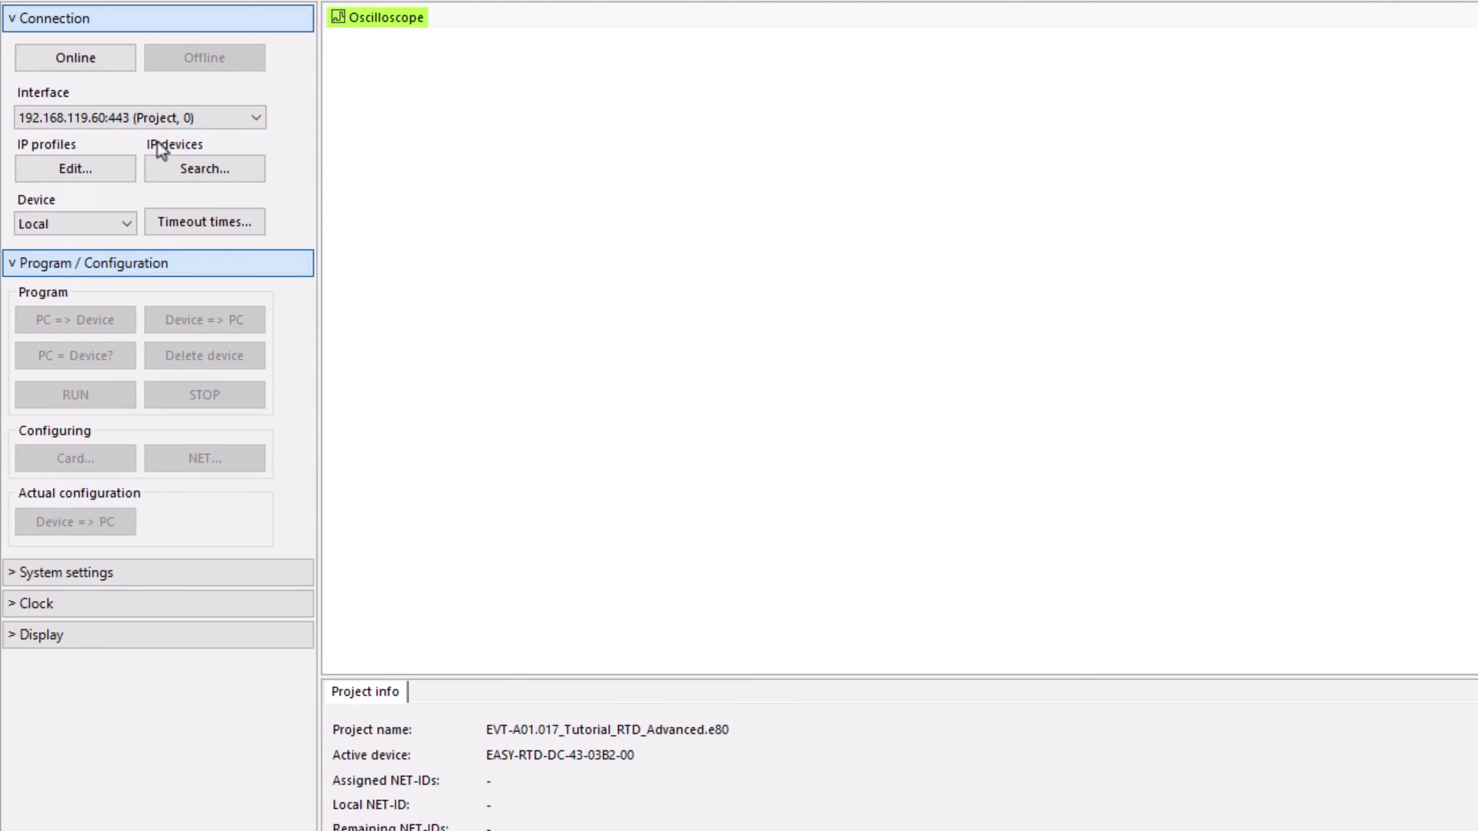
left_click(73, 56)
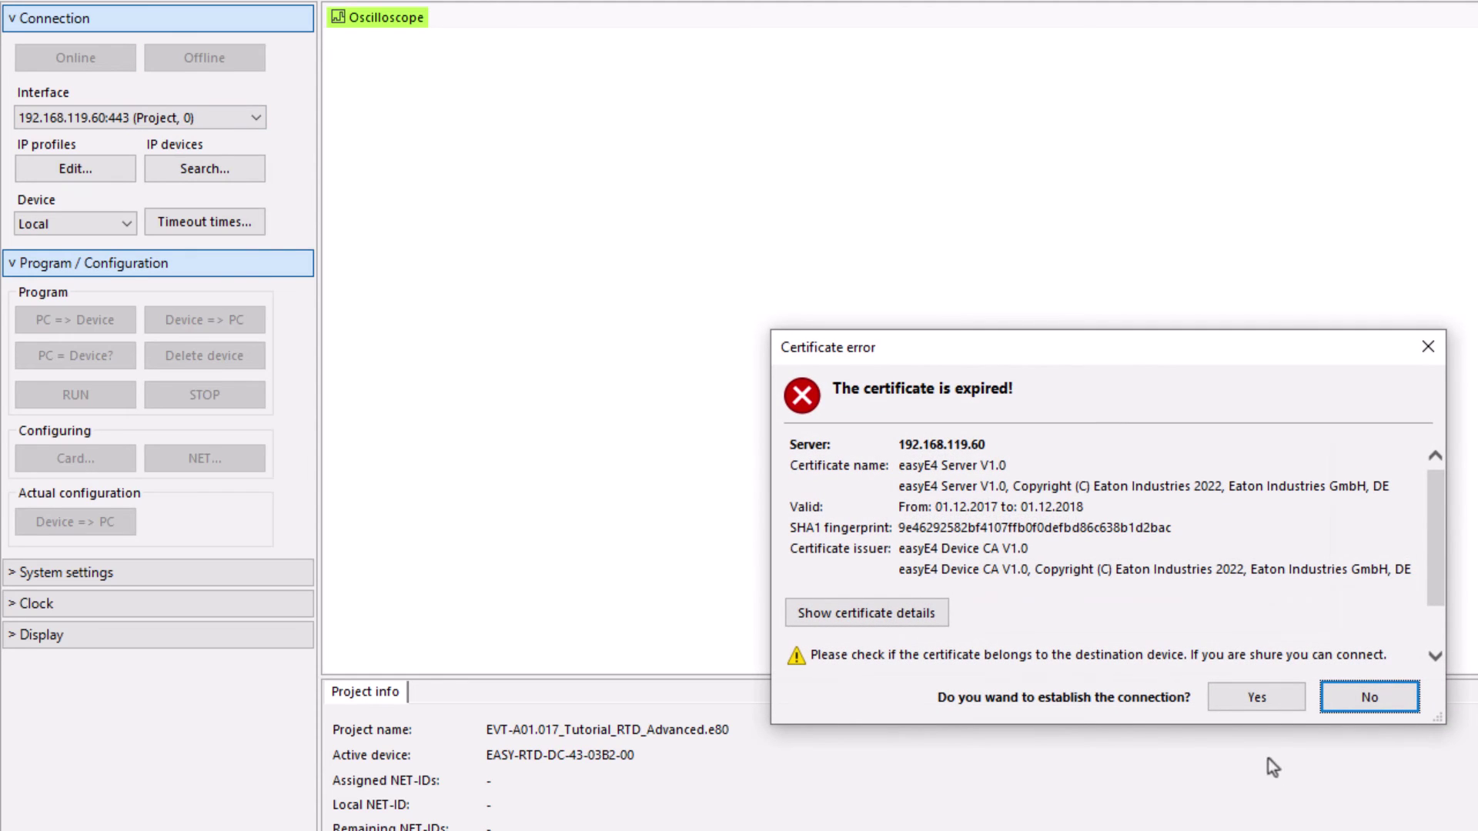
left_click(1278, 709)
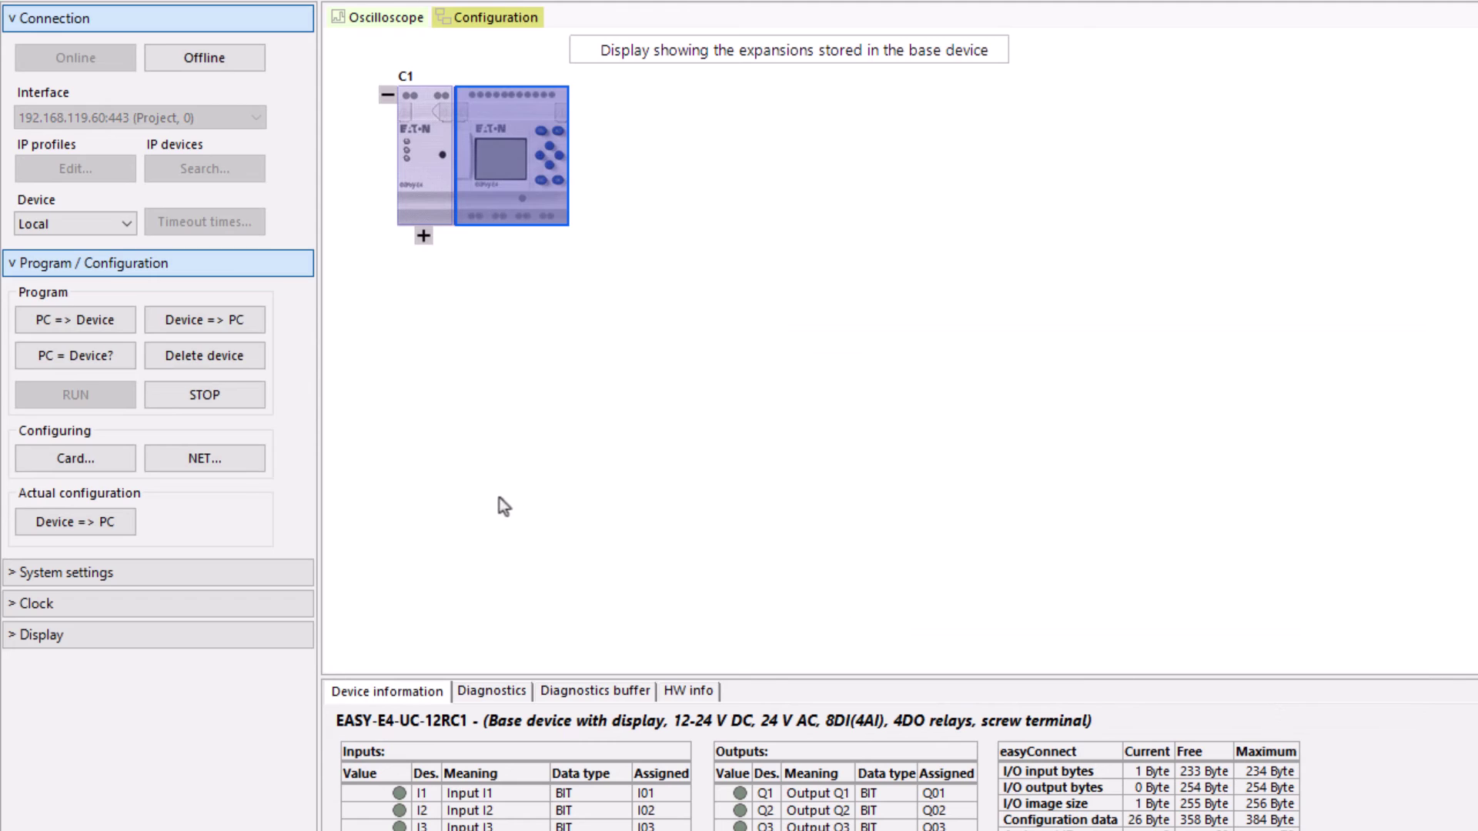
- Download the program to the easyE4 without storing a password, then return it to RUN
left_click(103, 327)
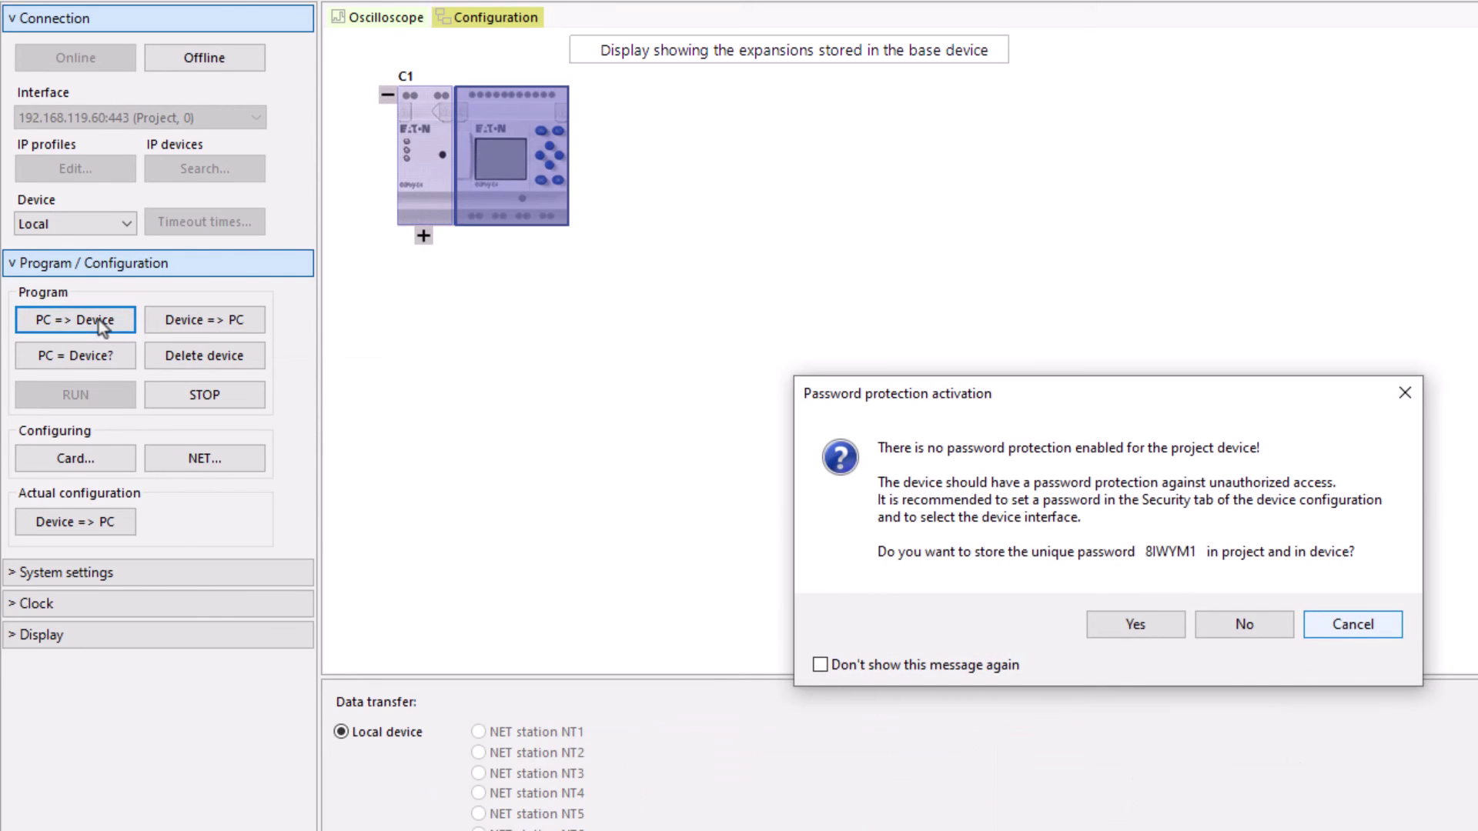
left_click(1270, 634)
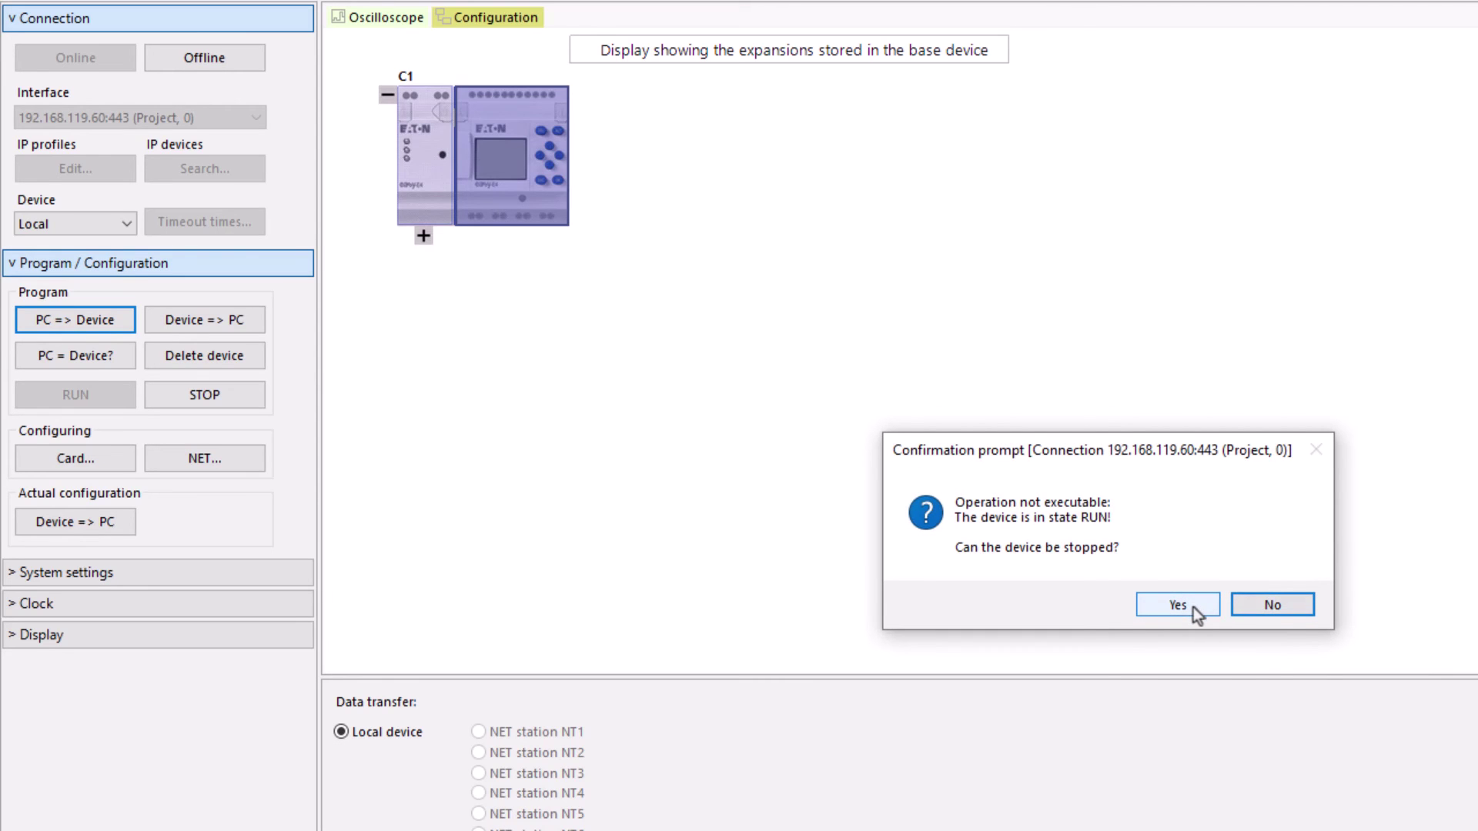
left_click(1178, 605)
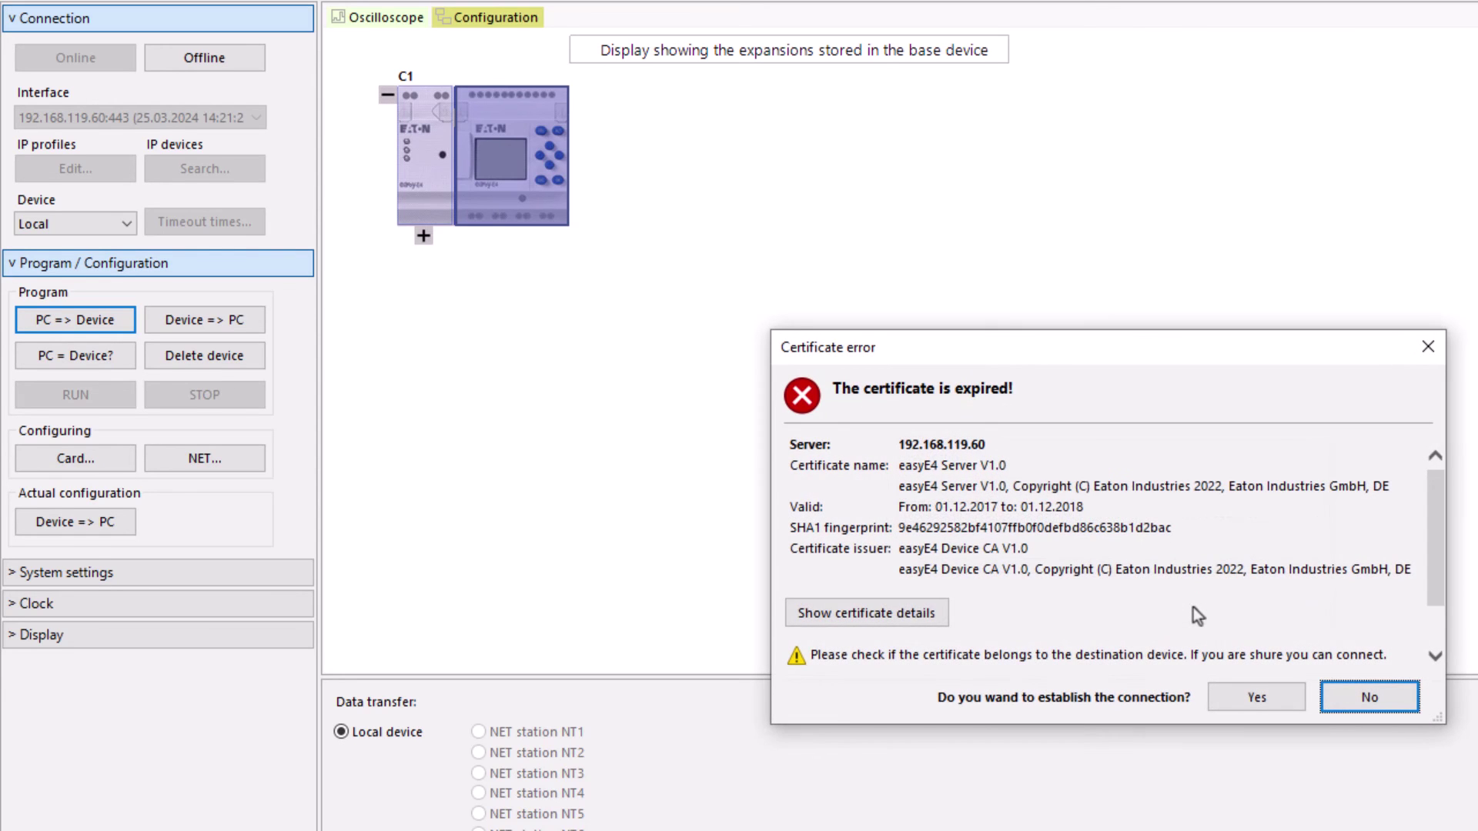
left_click(1282, 700)
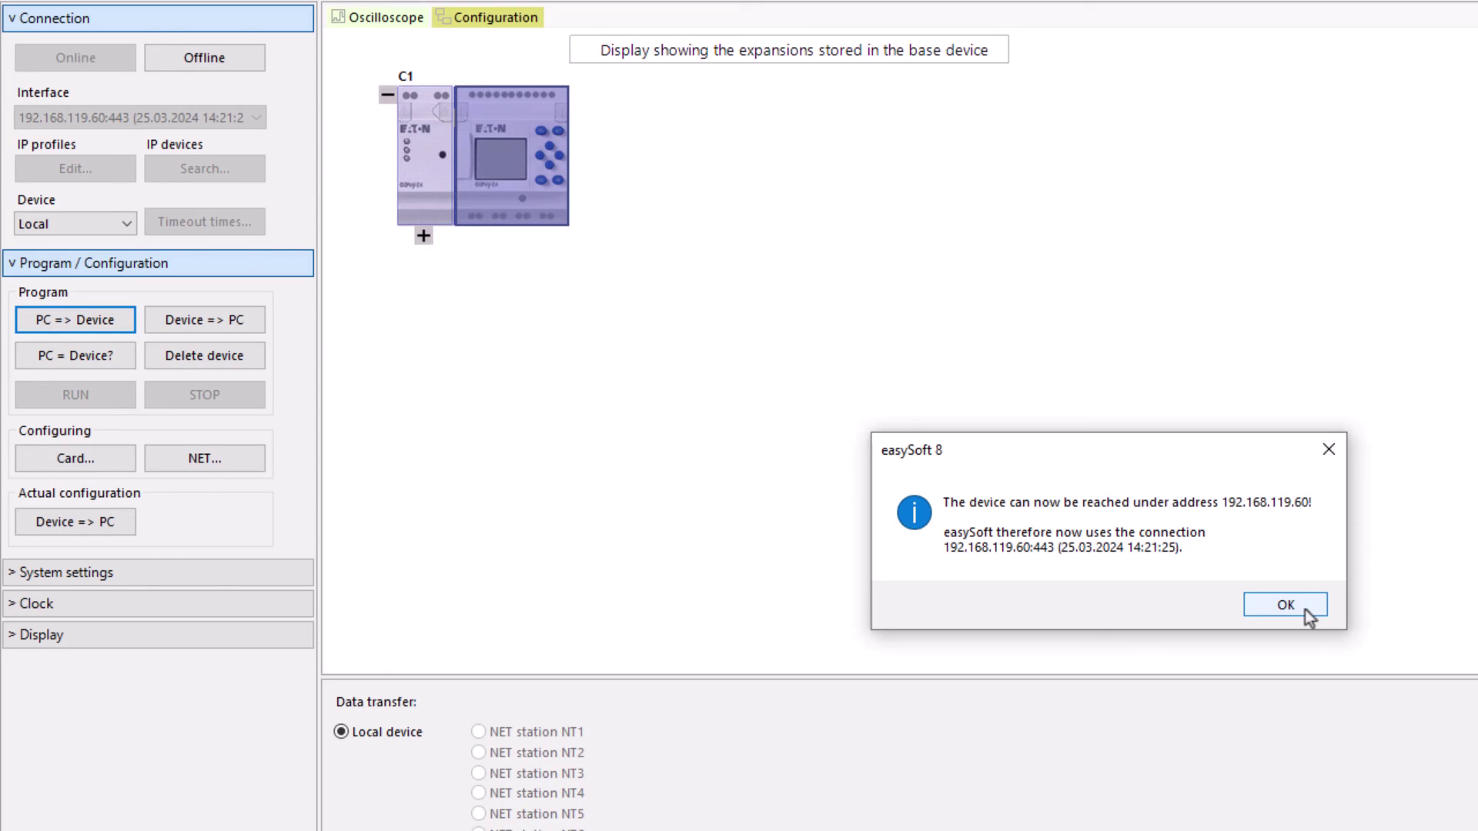
left_click(1305, 608)
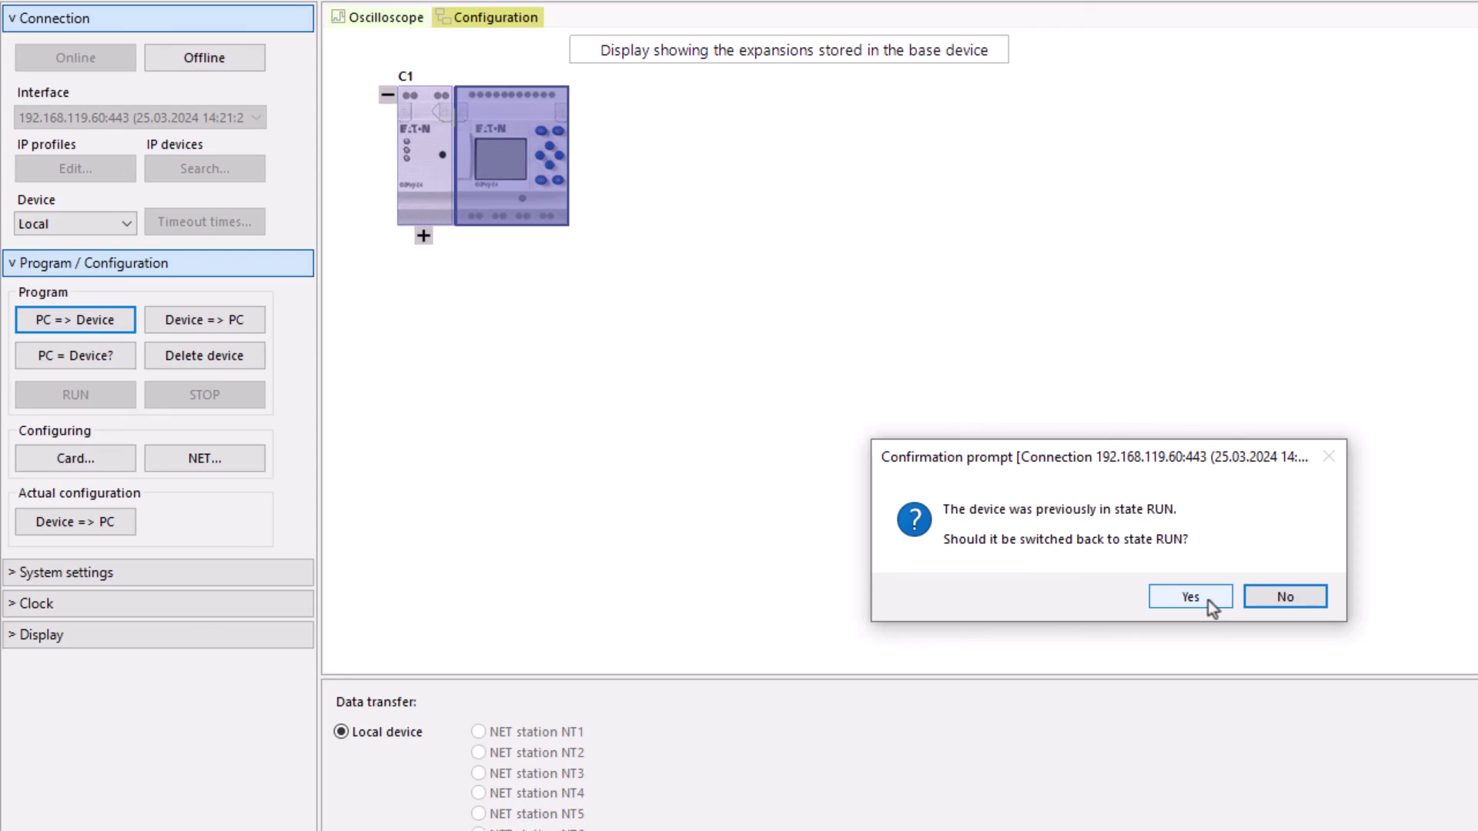
left_click(1205, 597)
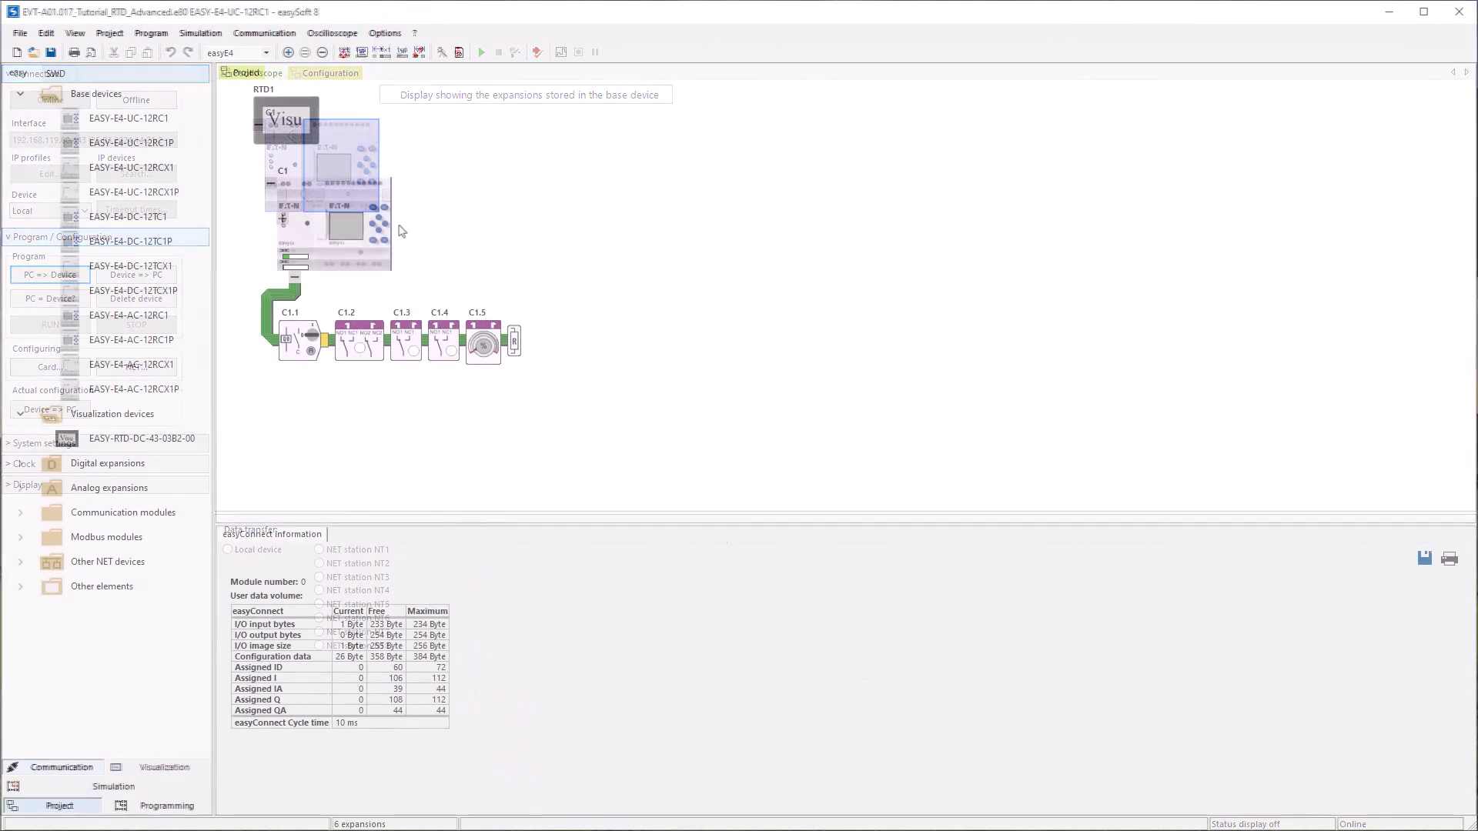
- Review RTD1's USB drive setup showing config.rtd, then close it
left_click(287, 121)
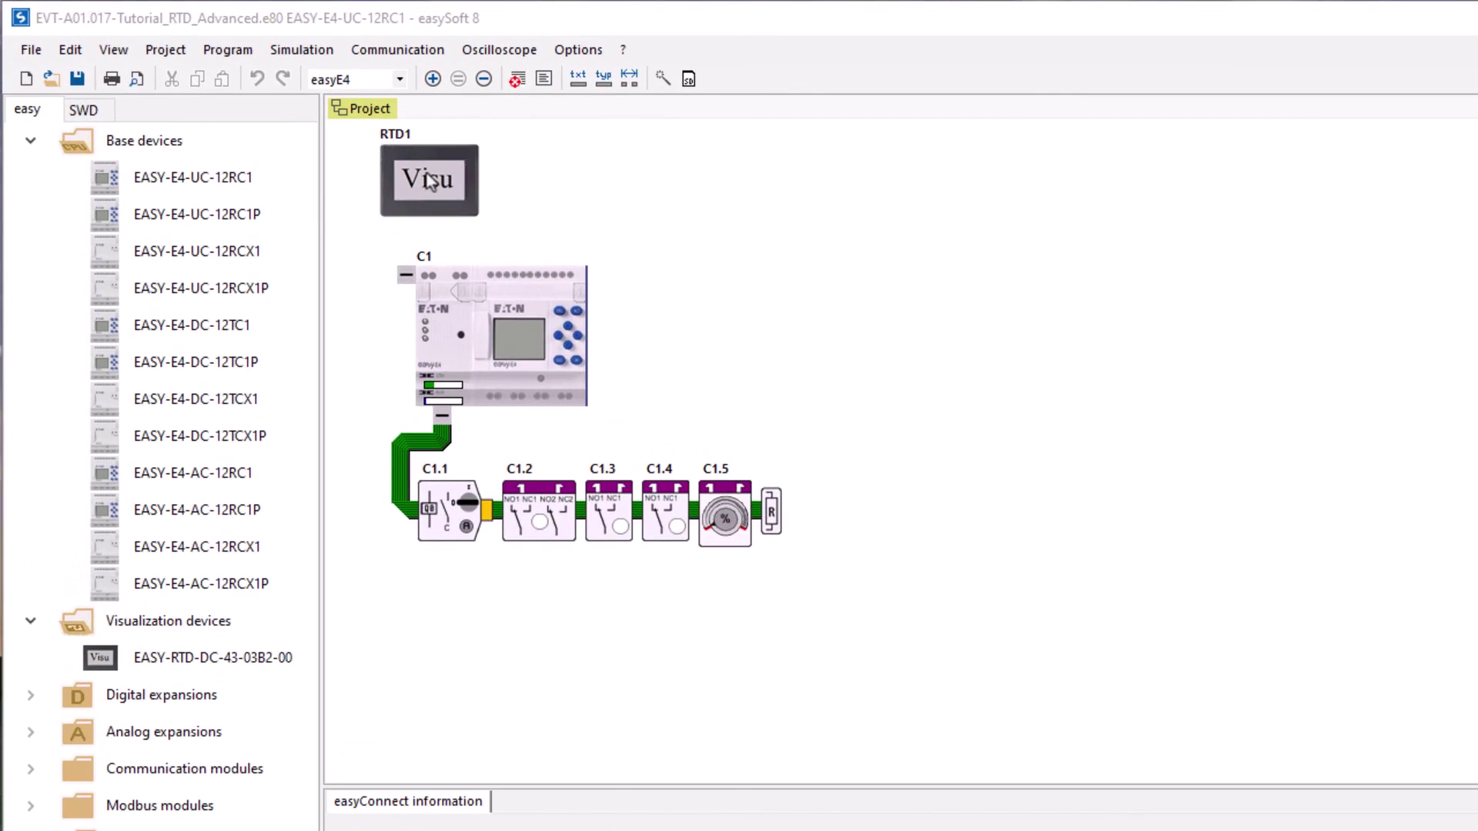
left_click(430, 180)
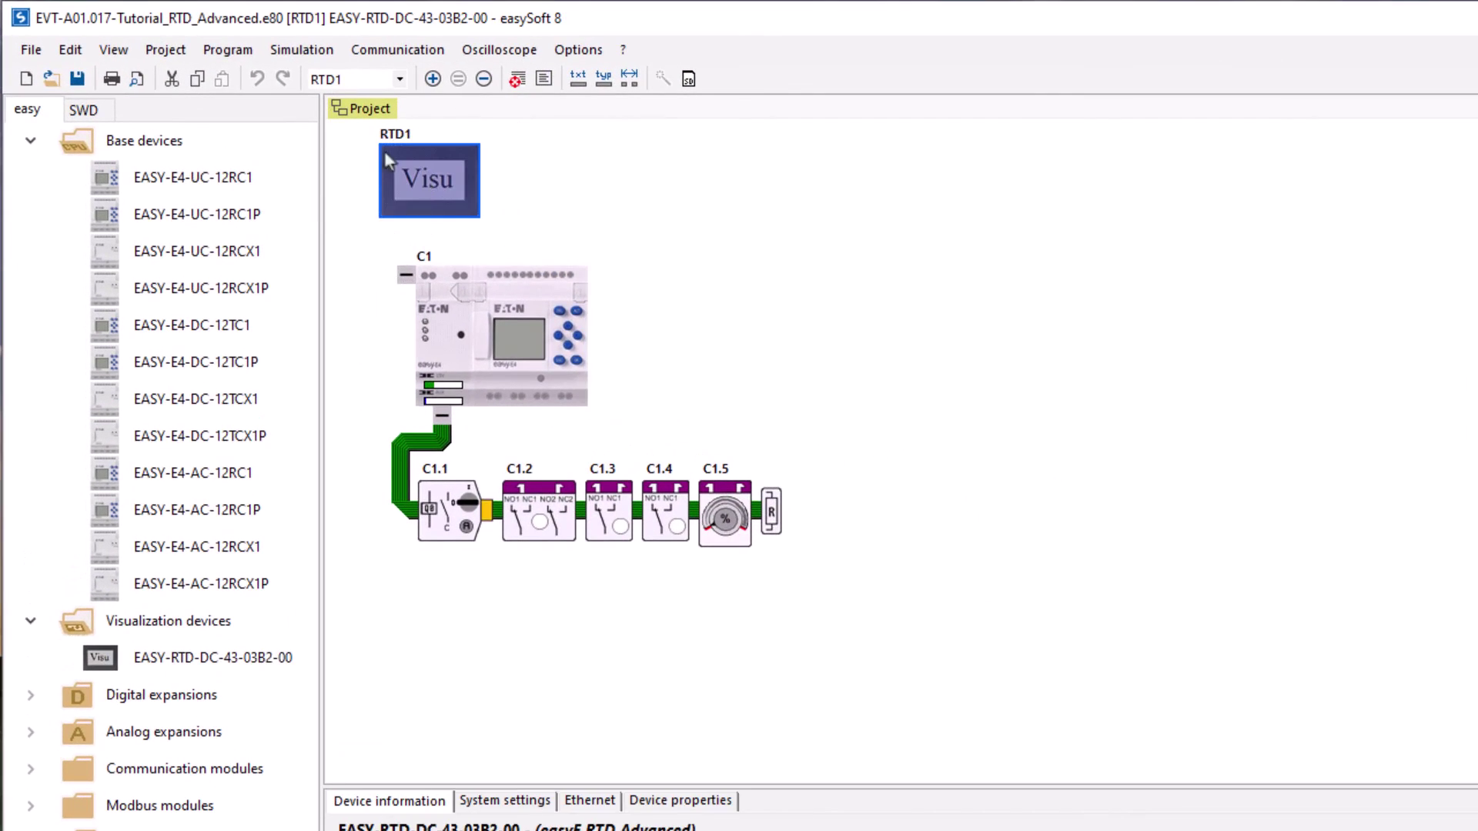
left_click(176, 56)
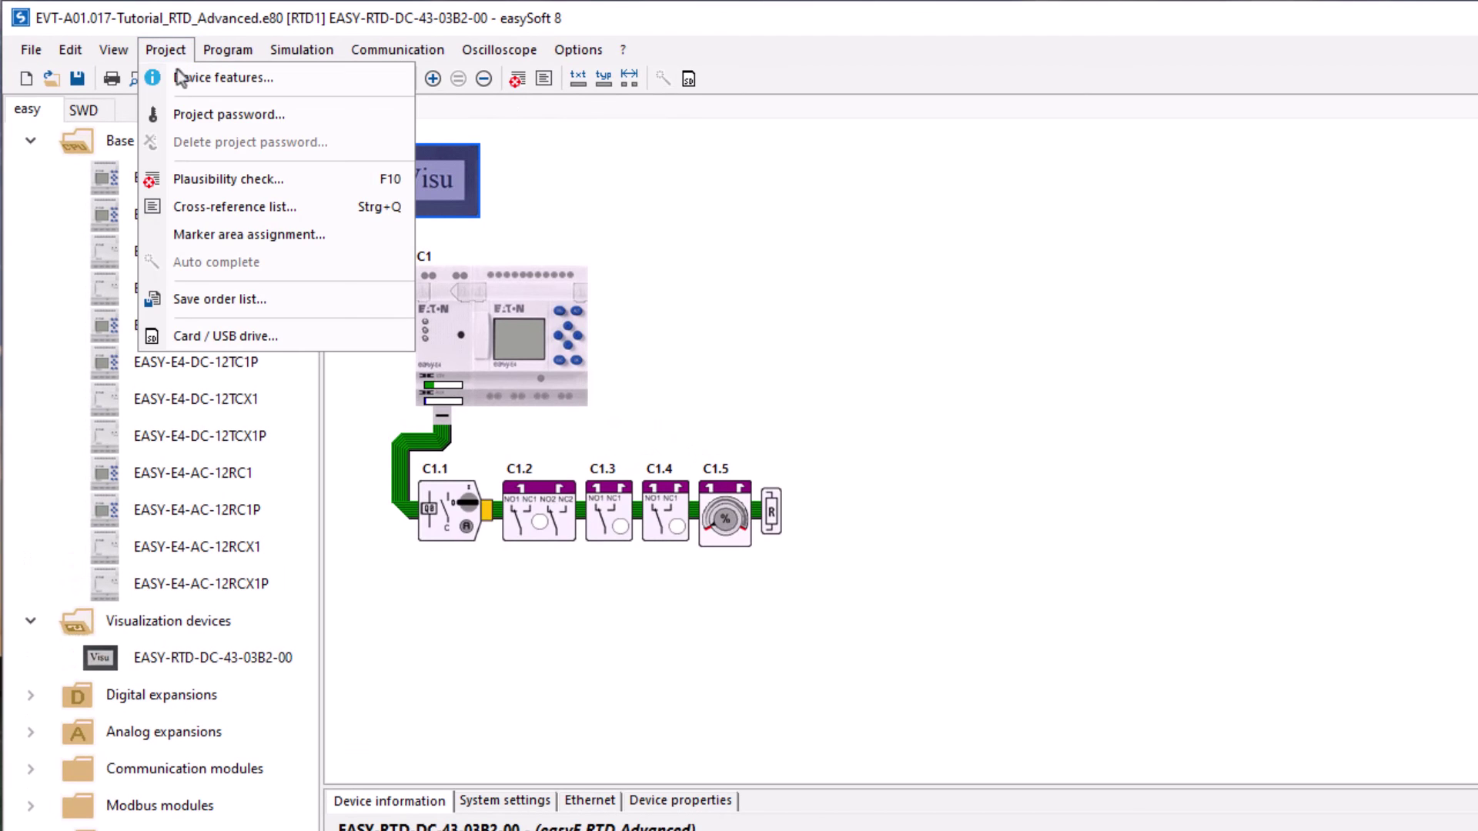
left_click(234, 334)
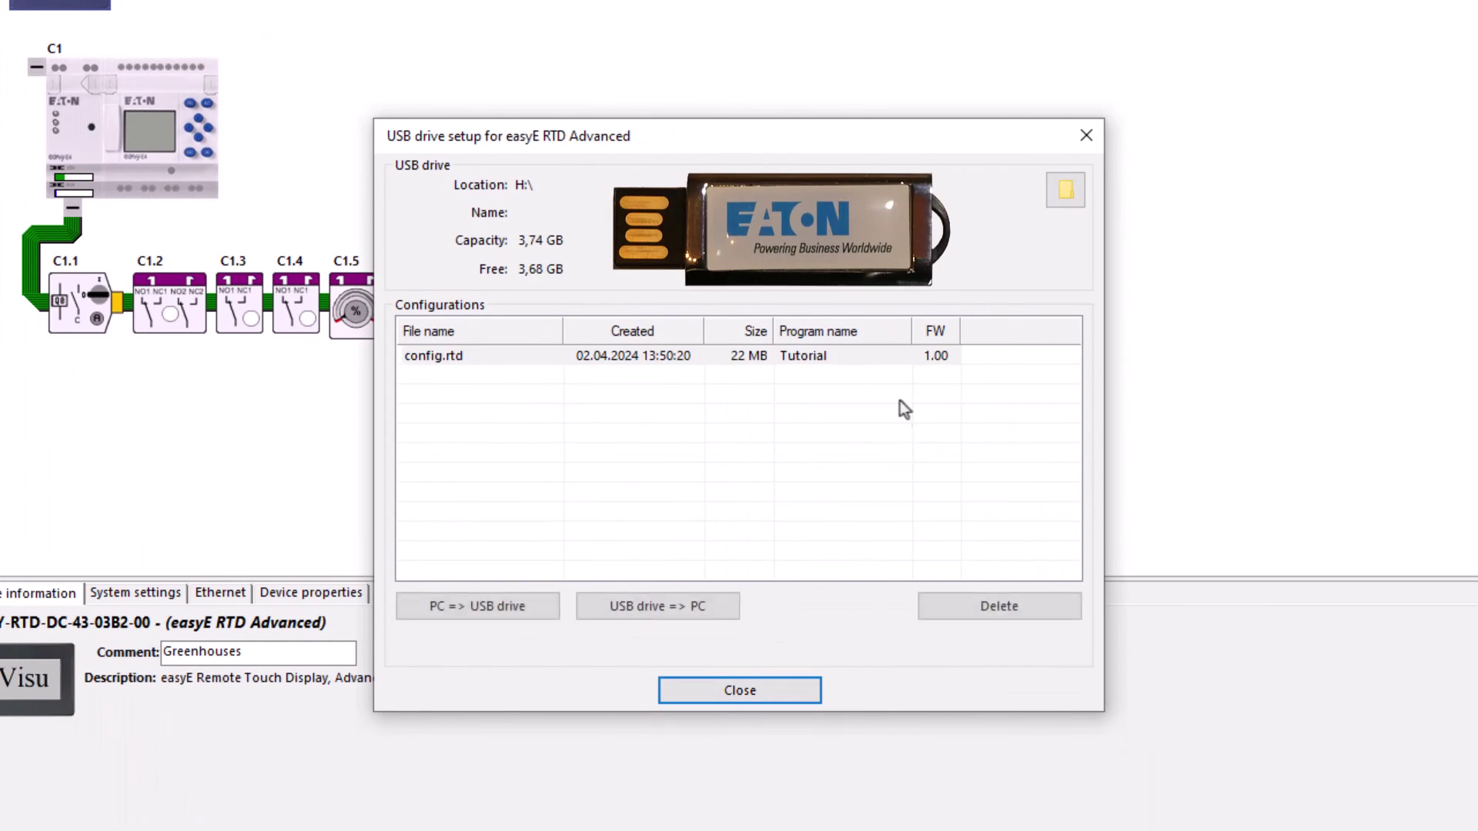
left_click(907, 368)
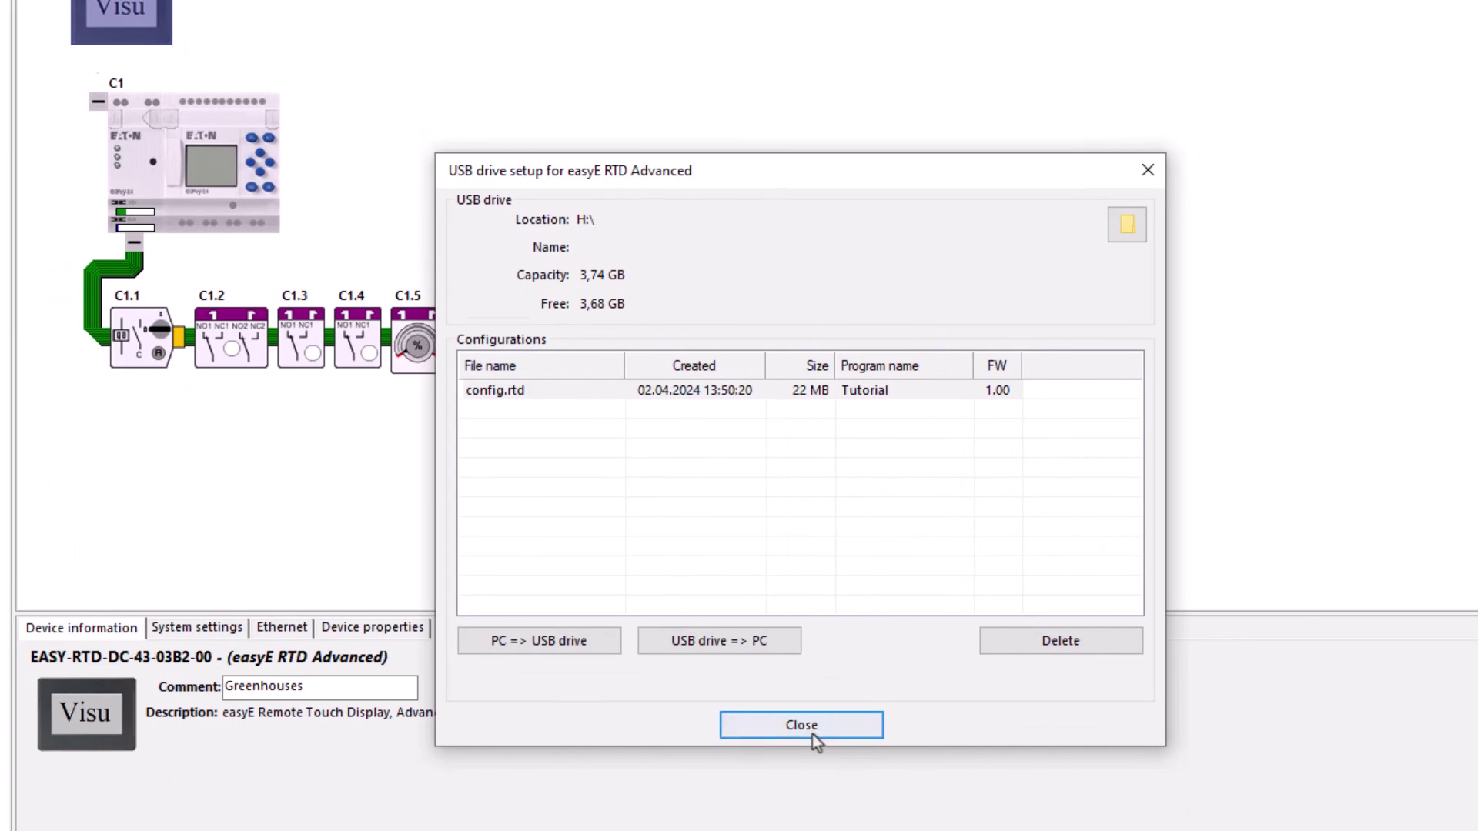
left_click(740, 690)
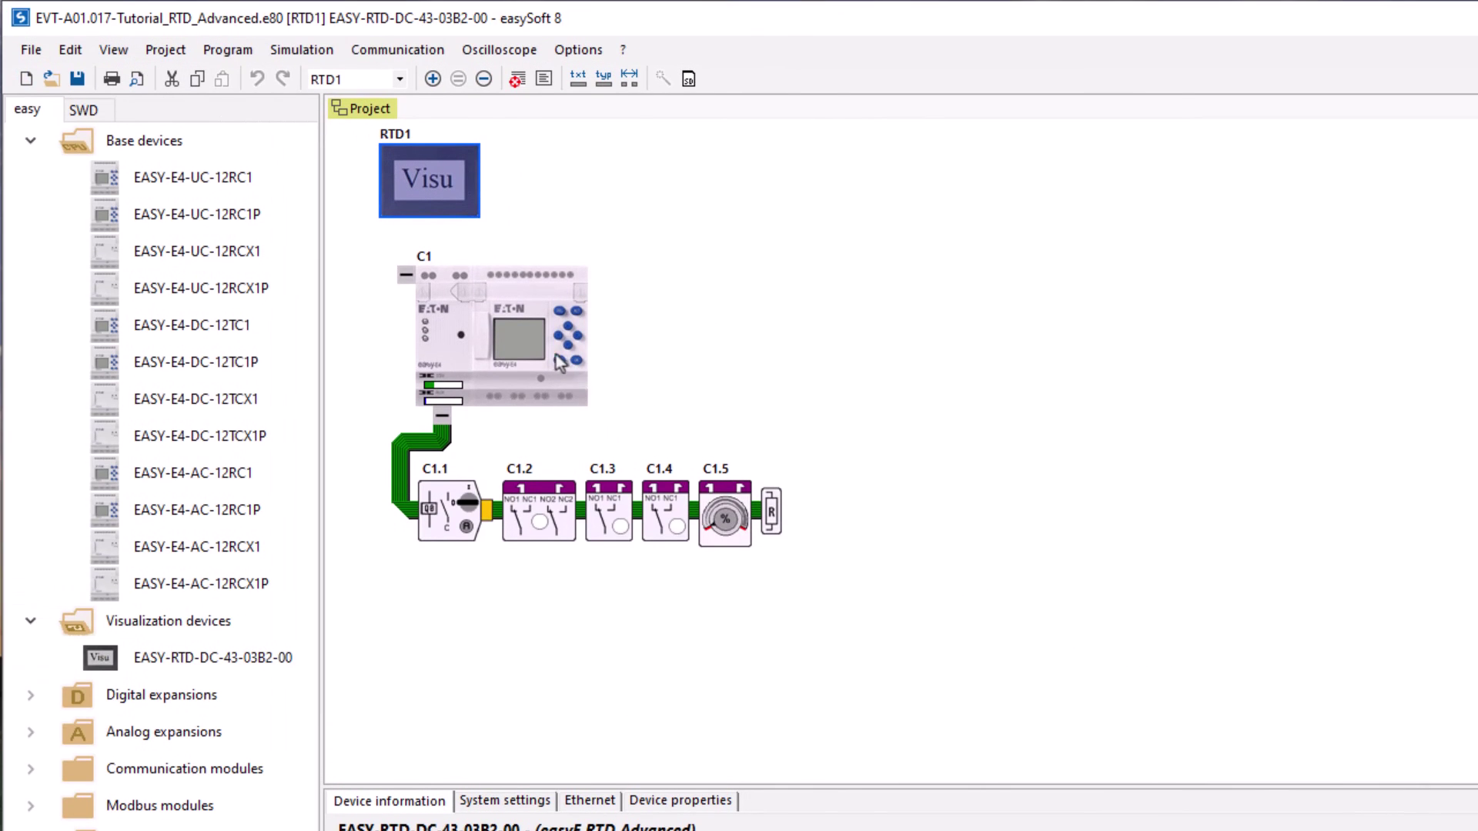
- Open the card setup for the C1 easyE4 base device
left_click(559, 362)
left_click(166, 50)
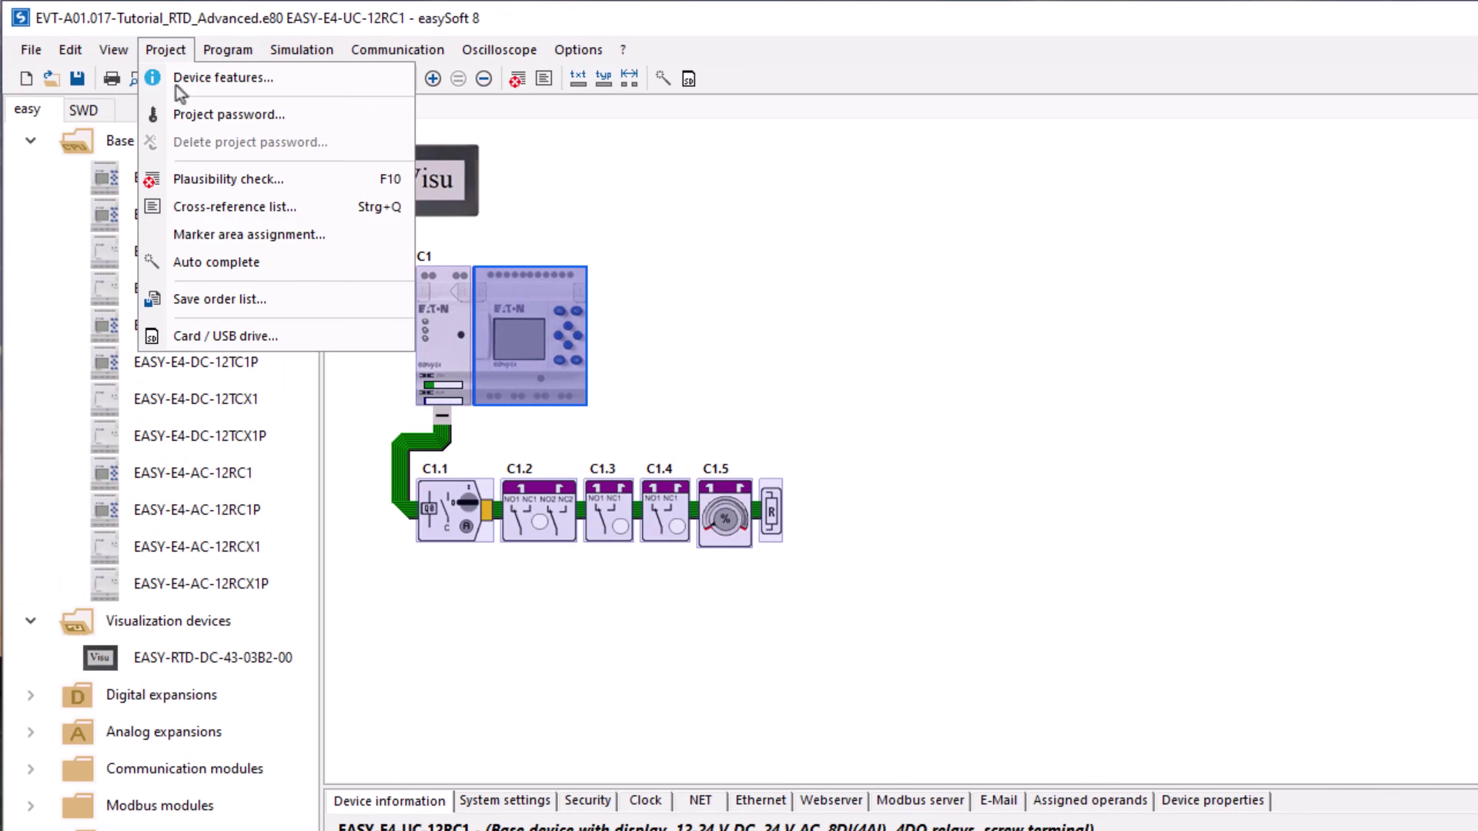
left_click(226, 335)
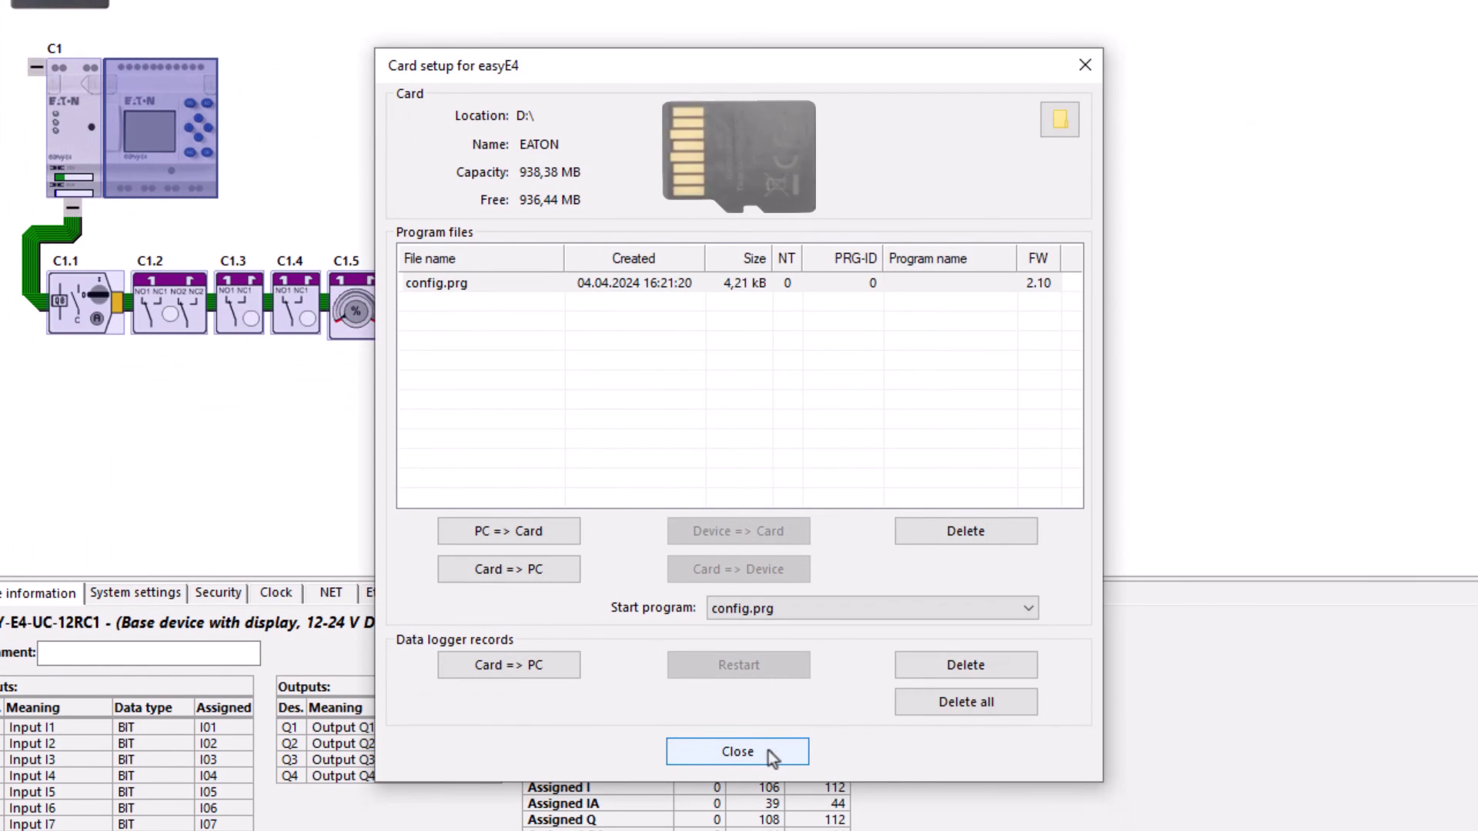